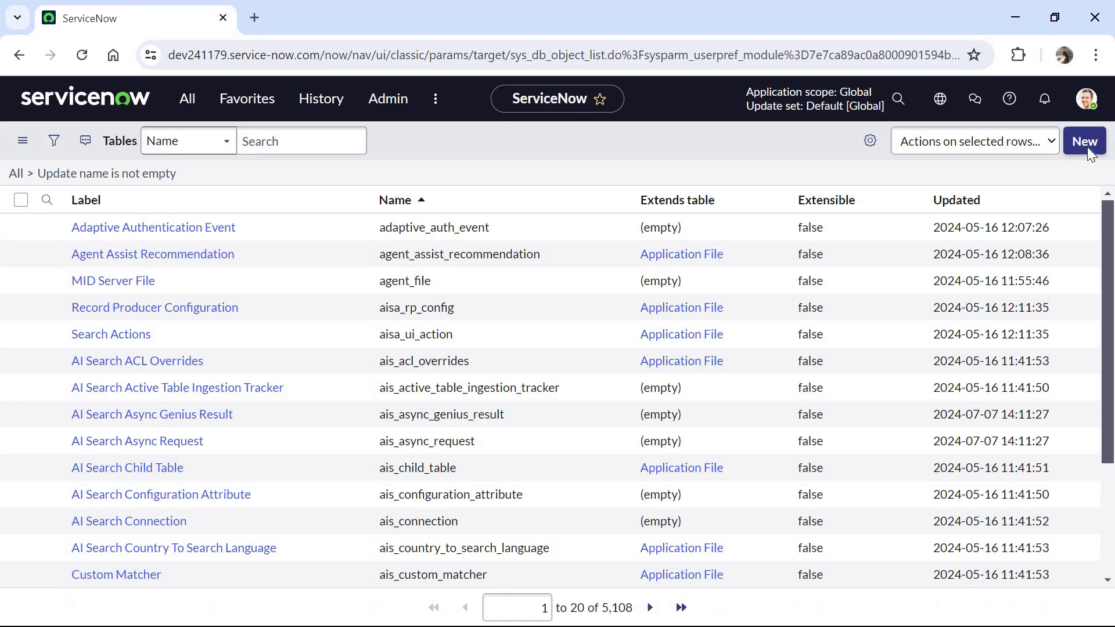
Create a table labelled 'Demo Table', auto-filling the name u_demo_table, and save it.
left_click(1084, 141)
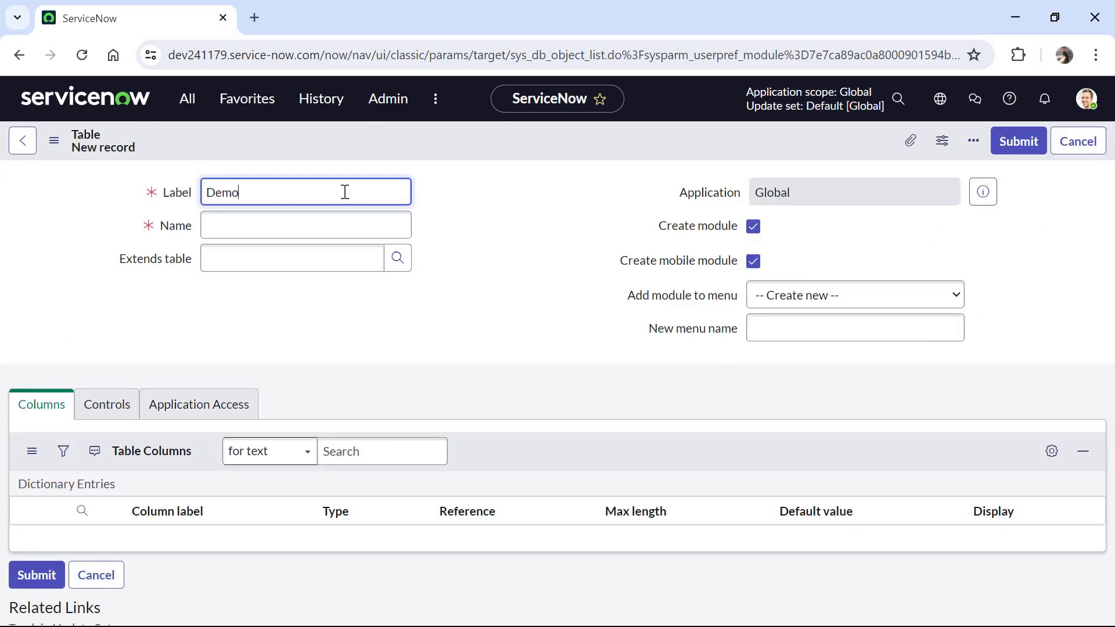
type("Demo Table")
key("Tab")
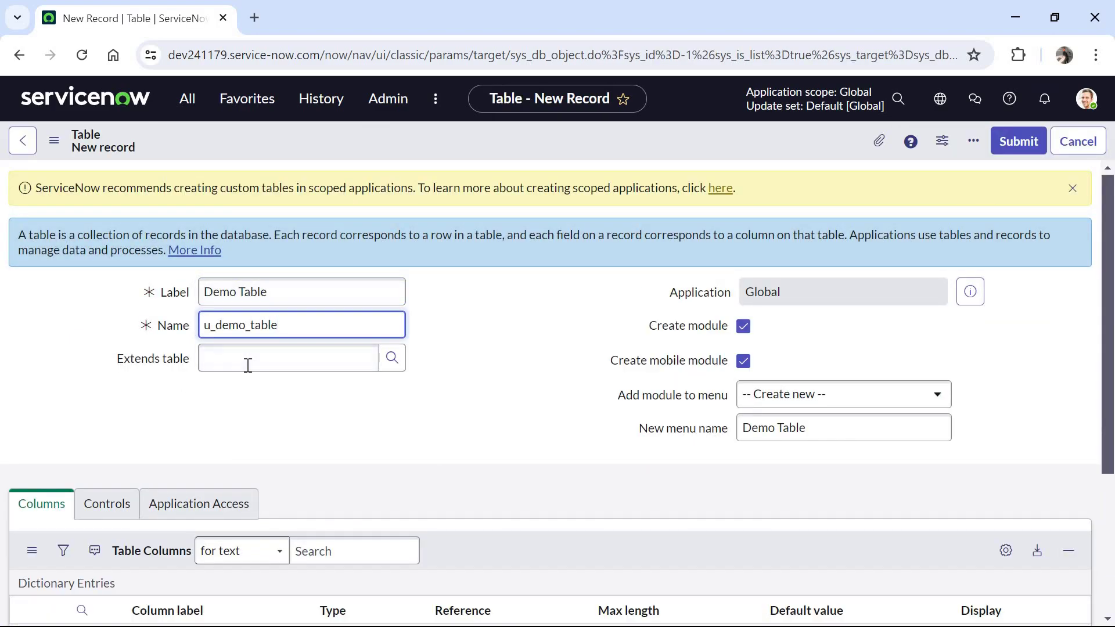
scroll(1111, 418, "down", 2)
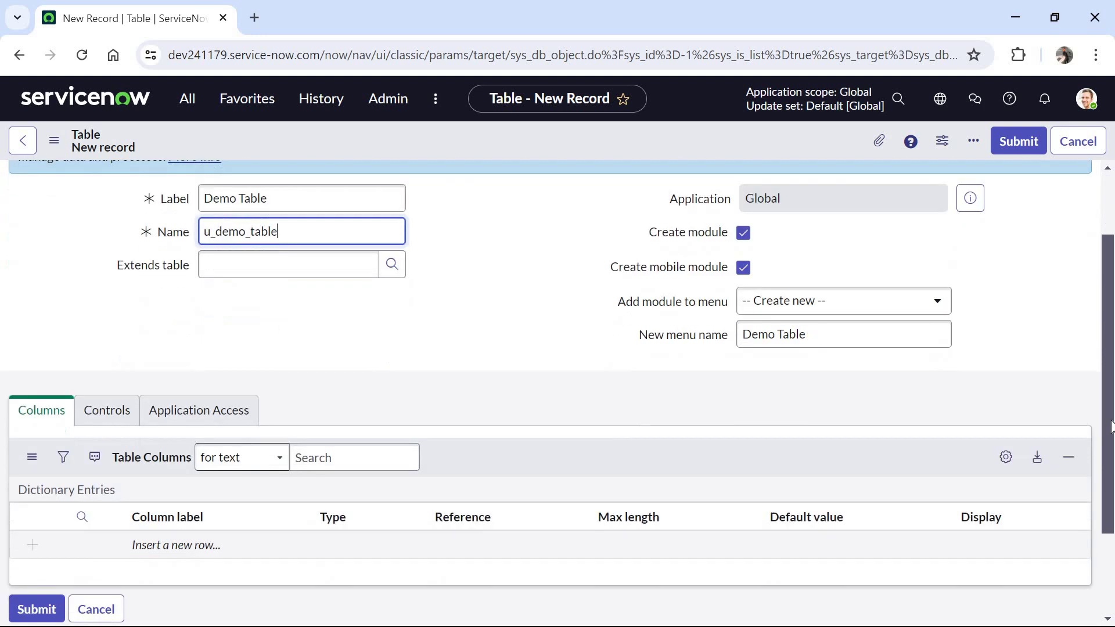
right_click(849, 145)
left_click(850, 145)
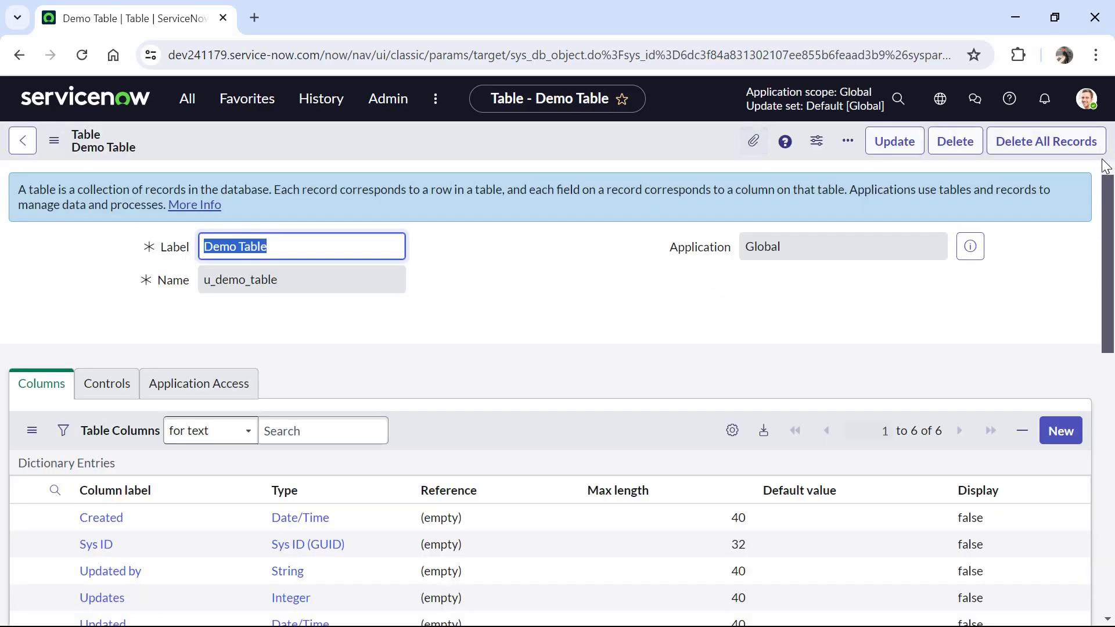
Add String column Column A_1 with max length 100 to Demo Table.
scroll(1110, 308, "down", 3)
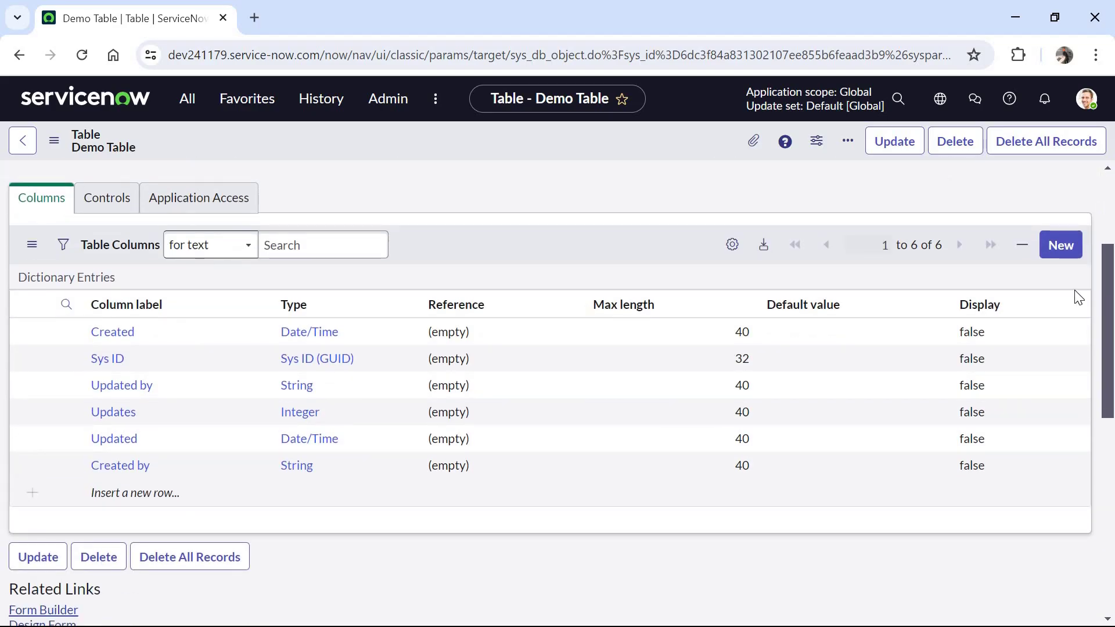
left_click(1072, 244)
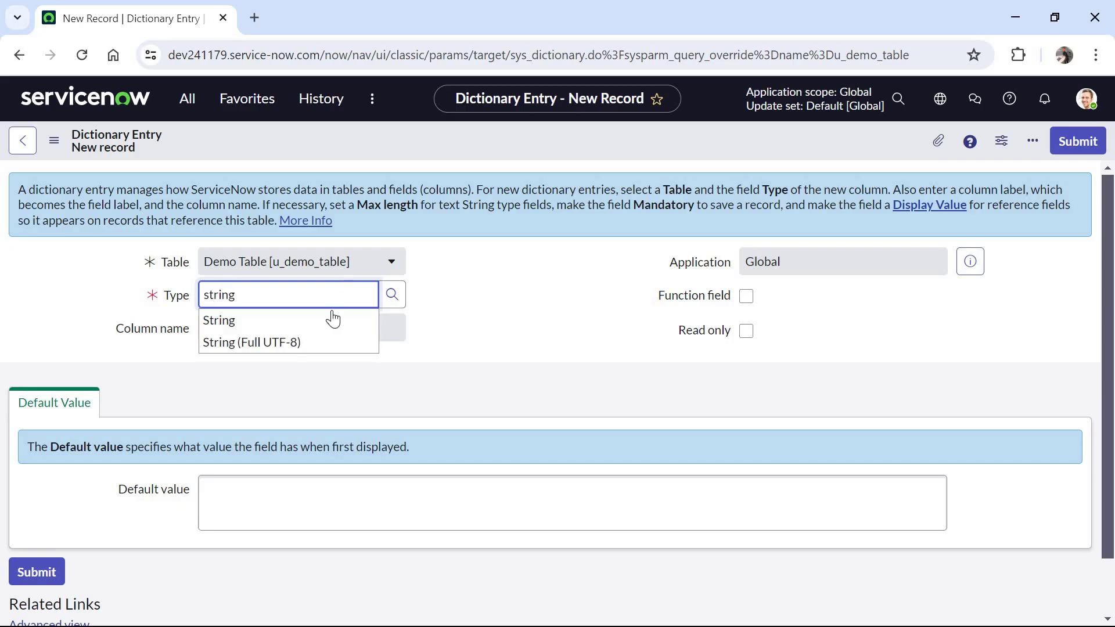
left_click(331, 321)
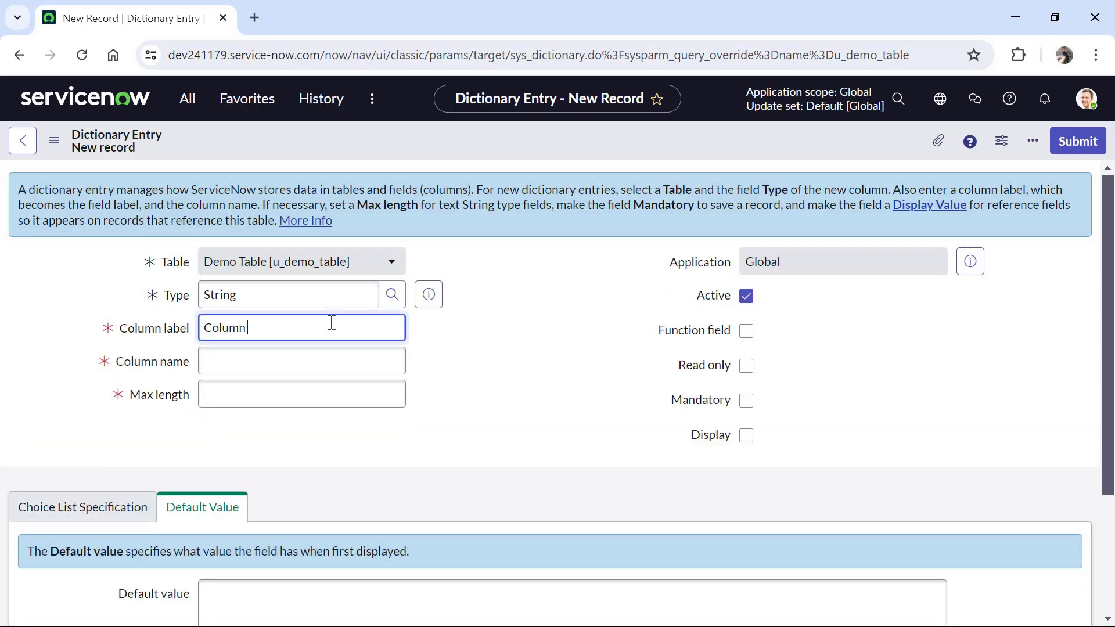
left_click(325, 388)
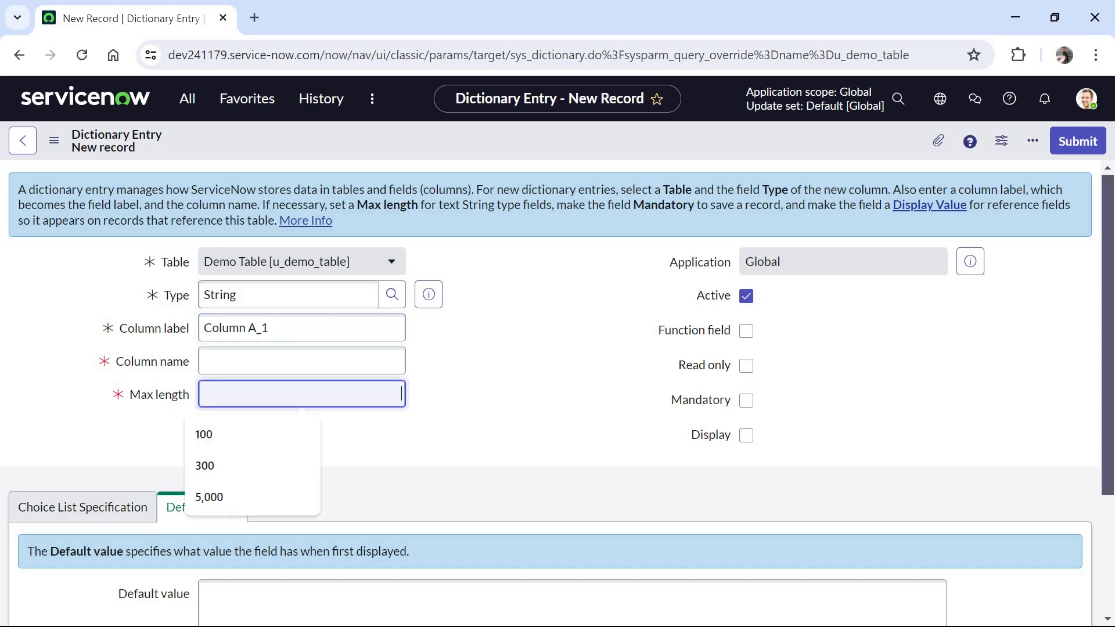
type("100")
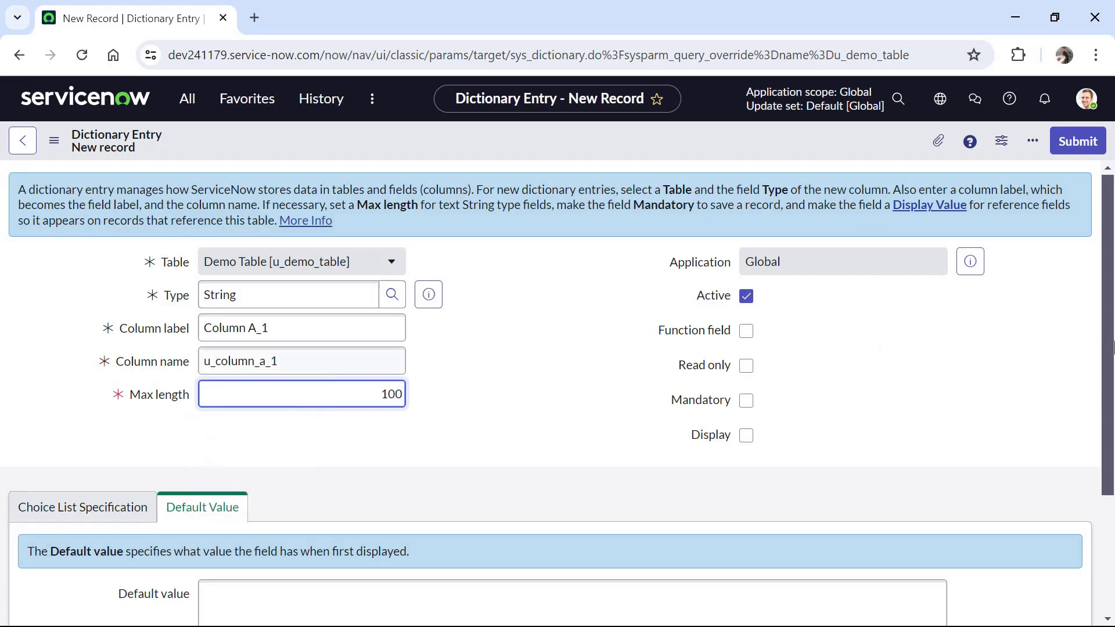
right_click(729, 144)
left_click(741, 145)
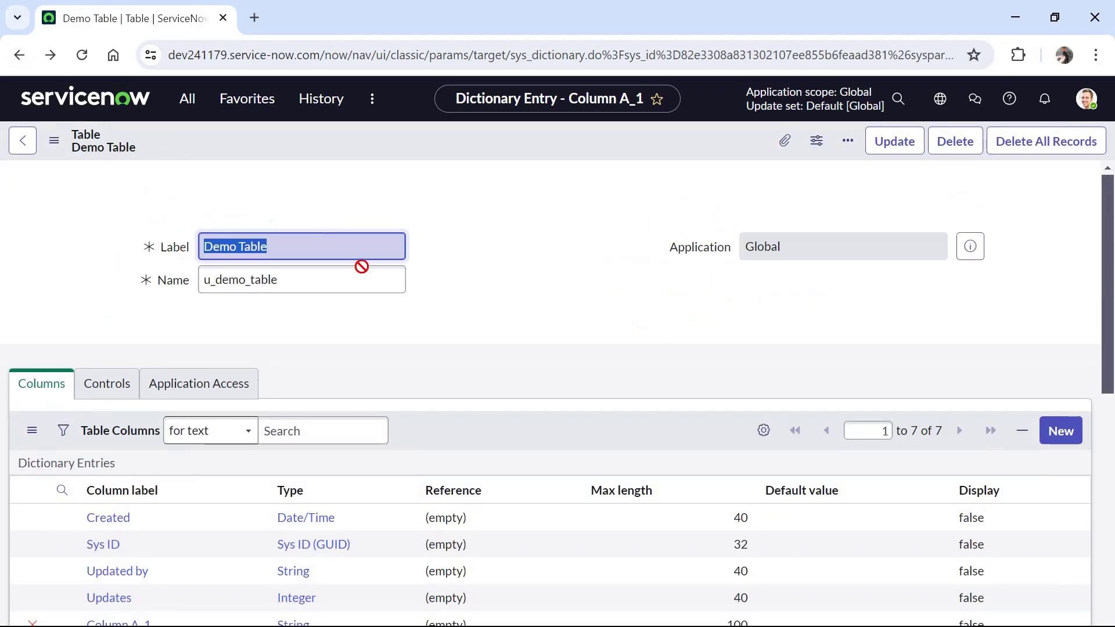
Add String column Column A_2 with max length 100.
scroll(246, 403, "down", 5)
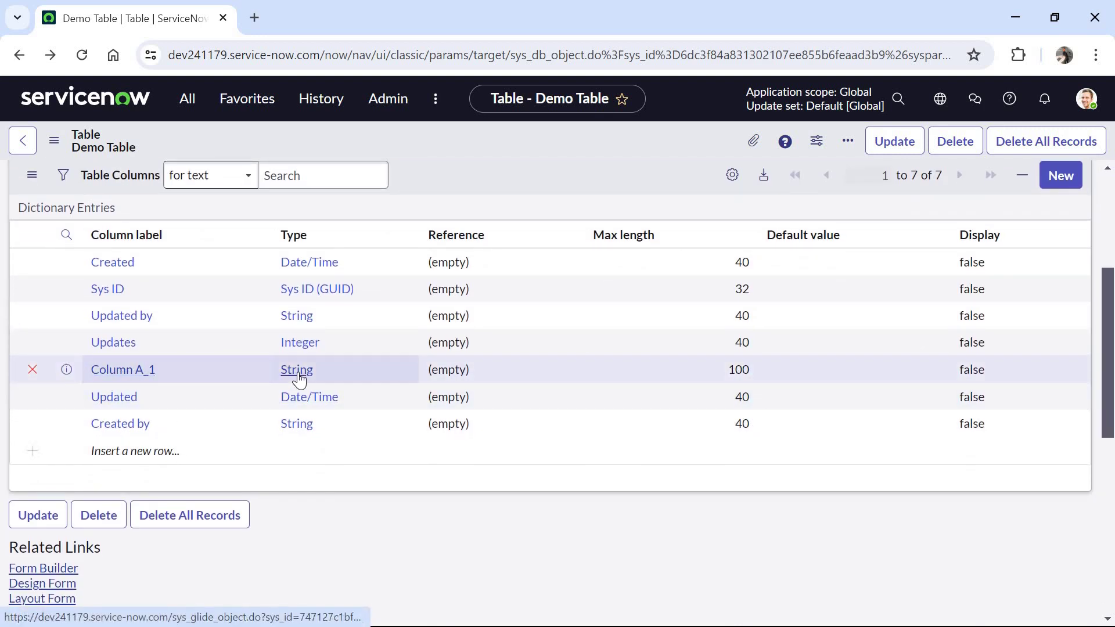
left_click(1061, 181)
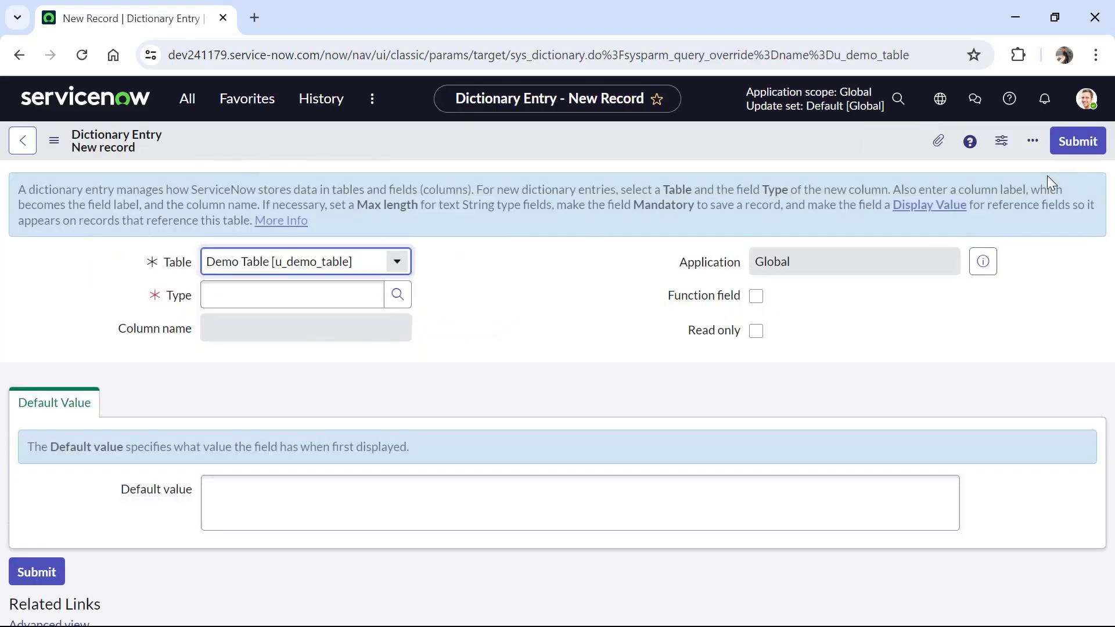
left_click(356, 300)
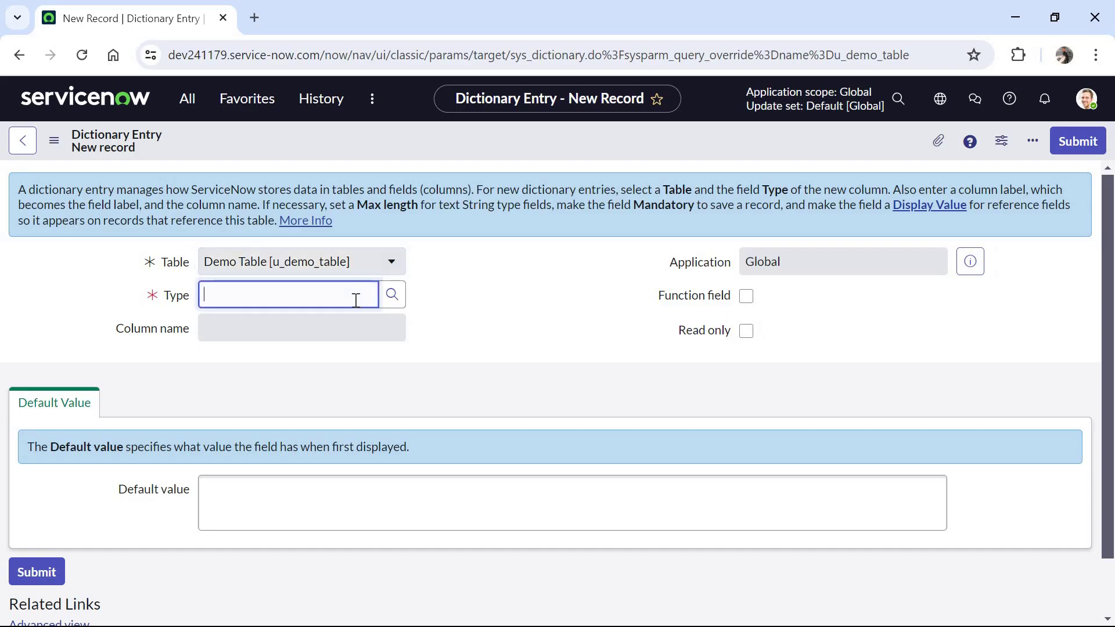
type("string")
left_click(339, 319)
left_click(339, 318)
type("Column A_1")
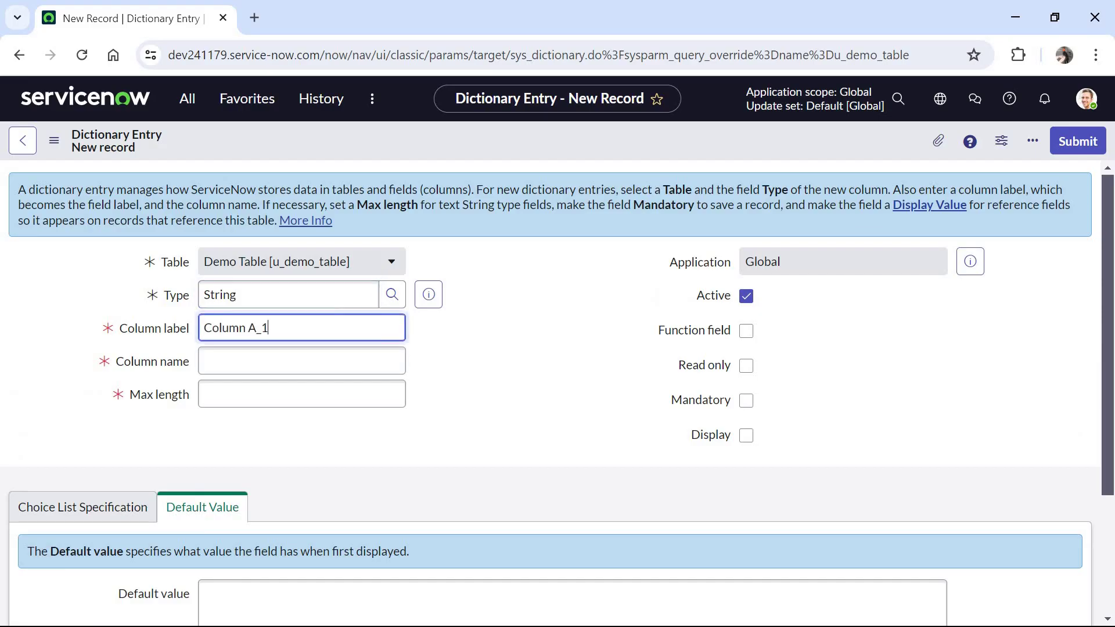
key("BackSpace")
type("2")
left_click(368, 398)
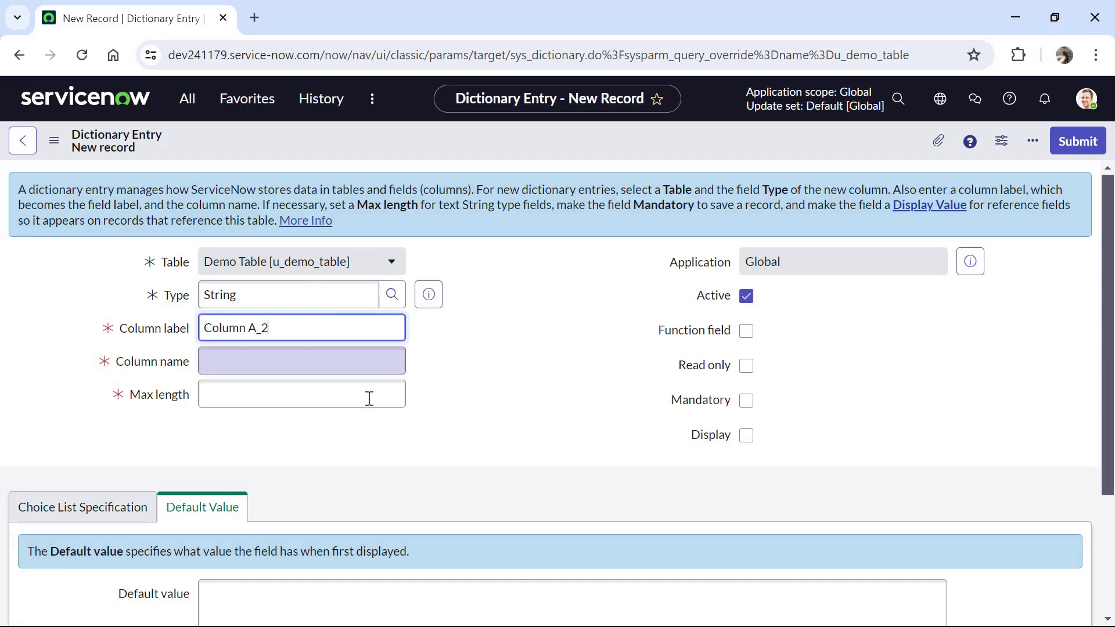
type("10")
left_click(289, 423)
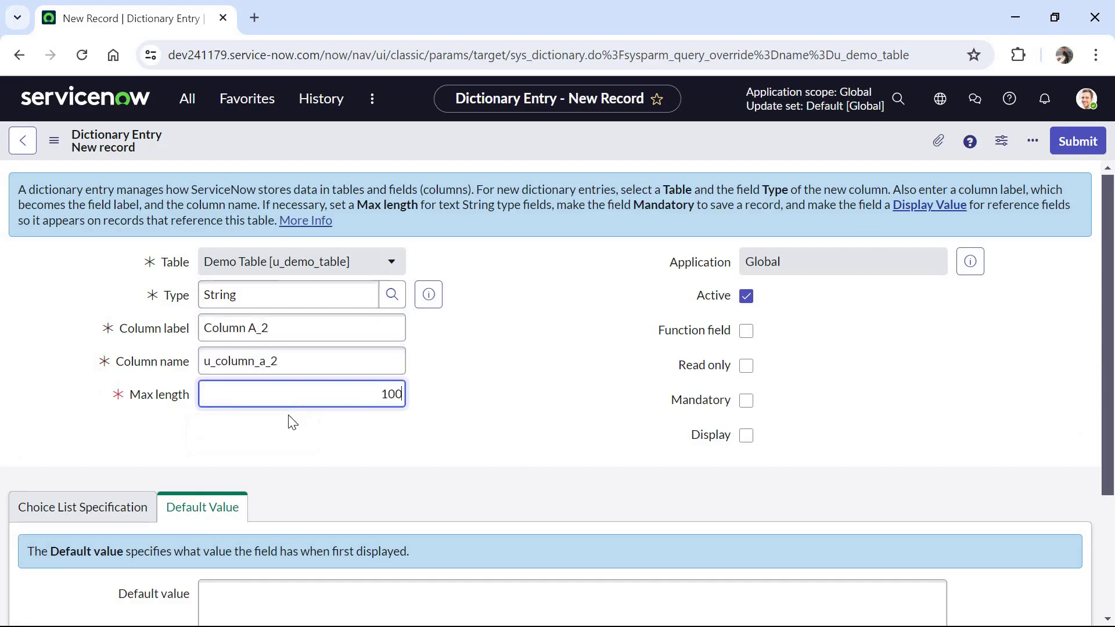
left_click(1072, 142)
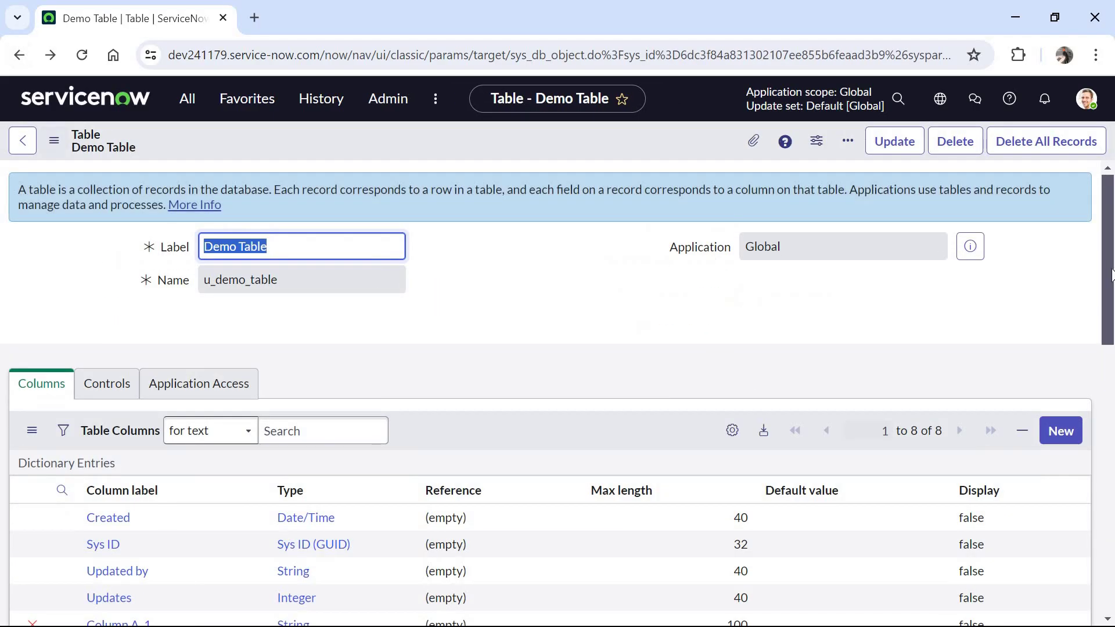
Add a third String column, Column B_1, and save it.
scroll(1072, 255, "down", 3)
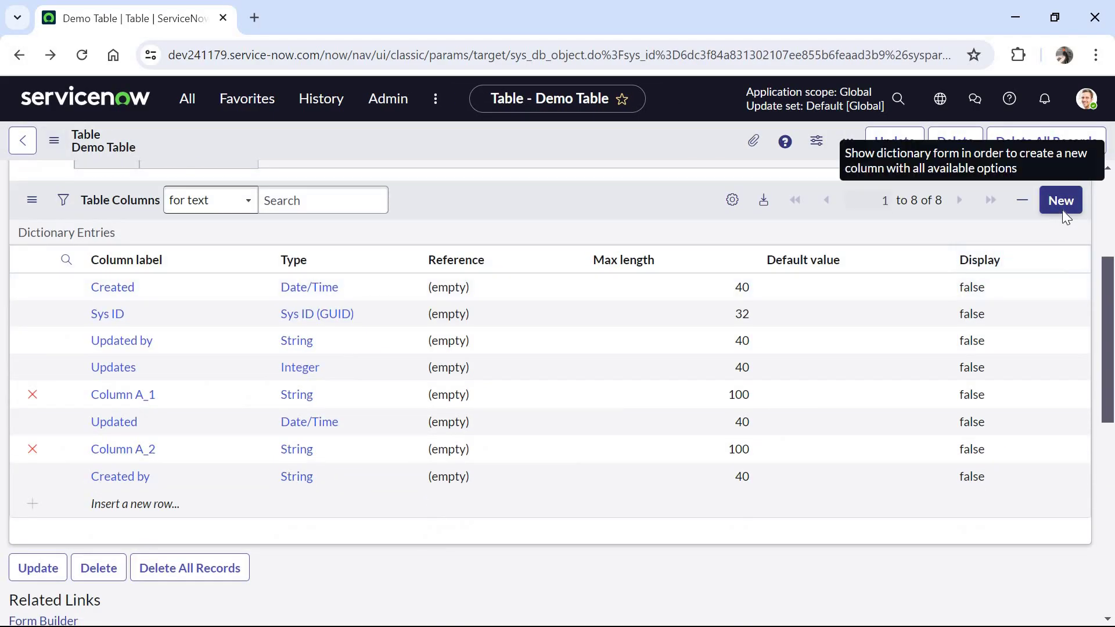
left_click(1060, 201)
type("str")
left_click(287, 316)
left_click(290, 320)
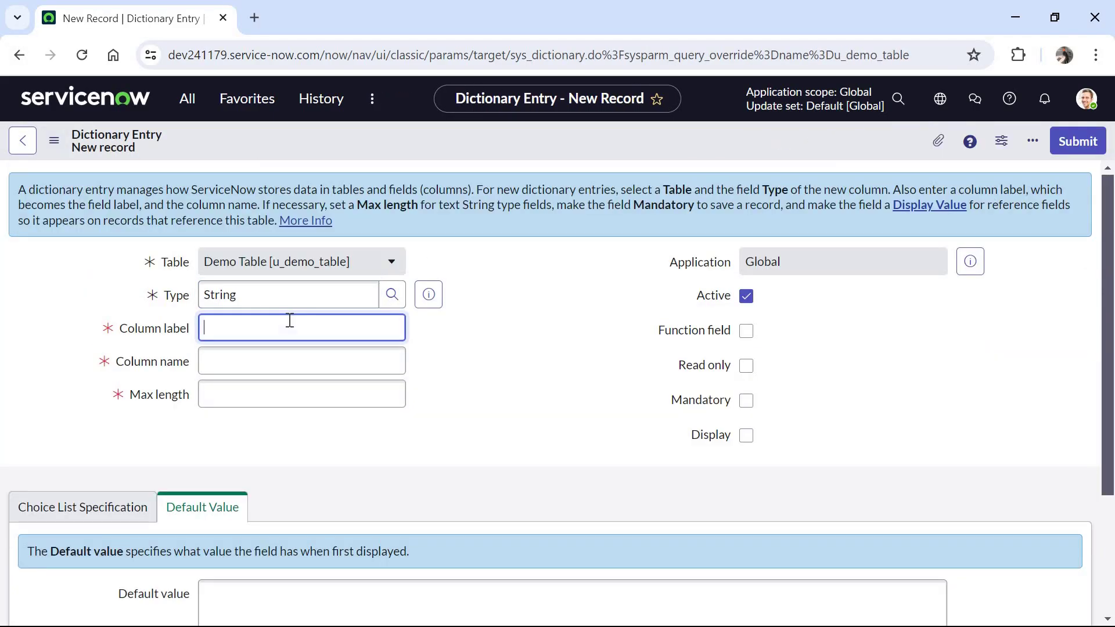
type("Column A_1")
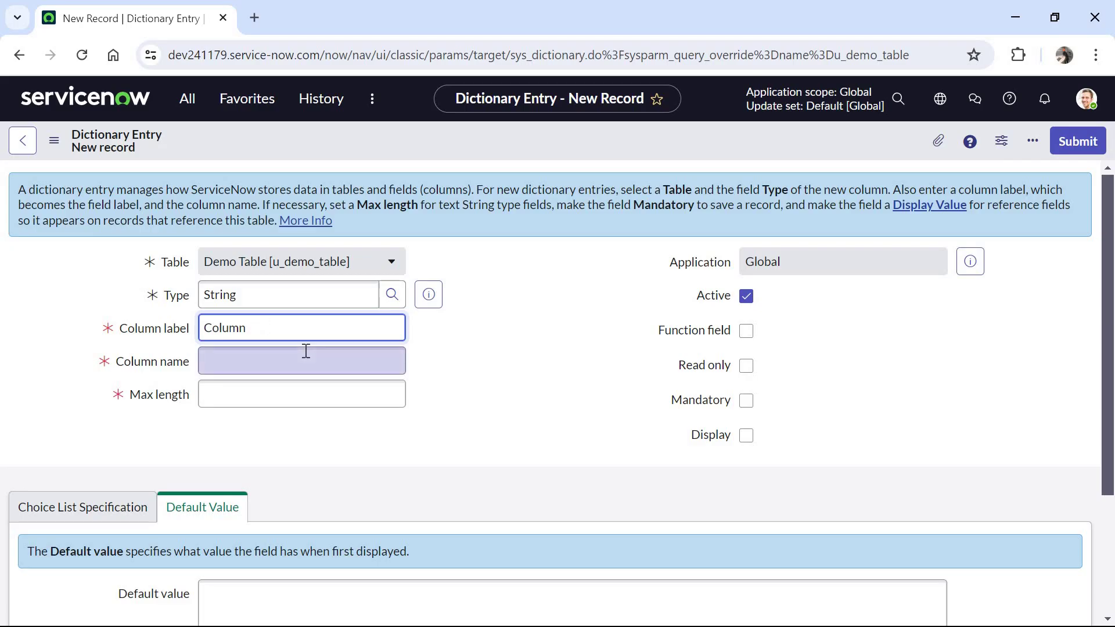
type("_1")
left_click(1094, 144)
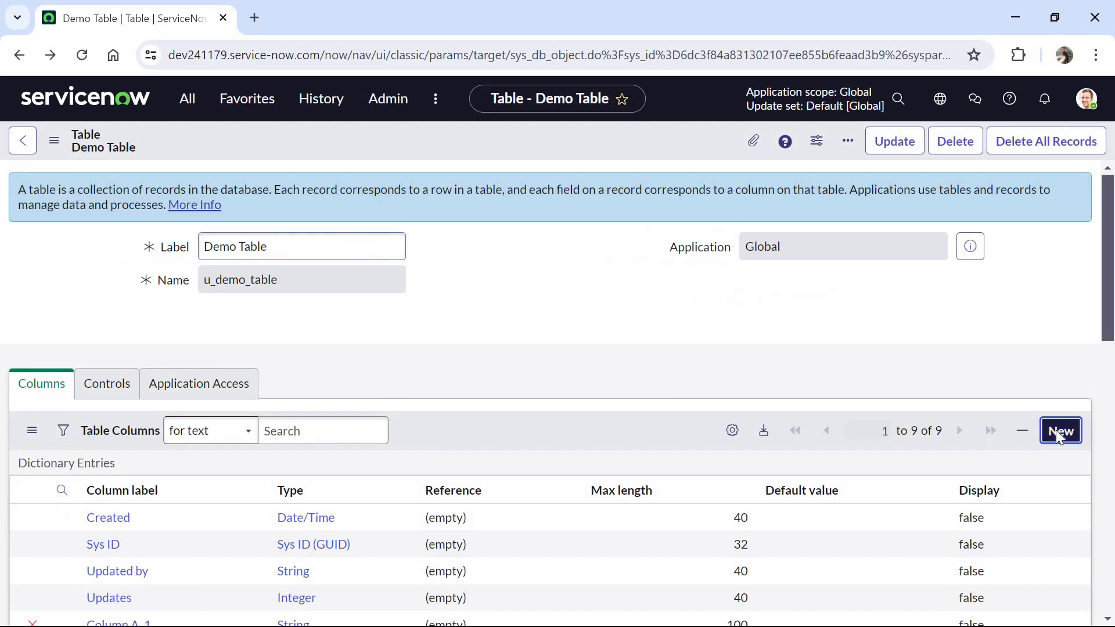
Add String column Column B_2 and return to the Demo Table record.
left_click(1056, 430)
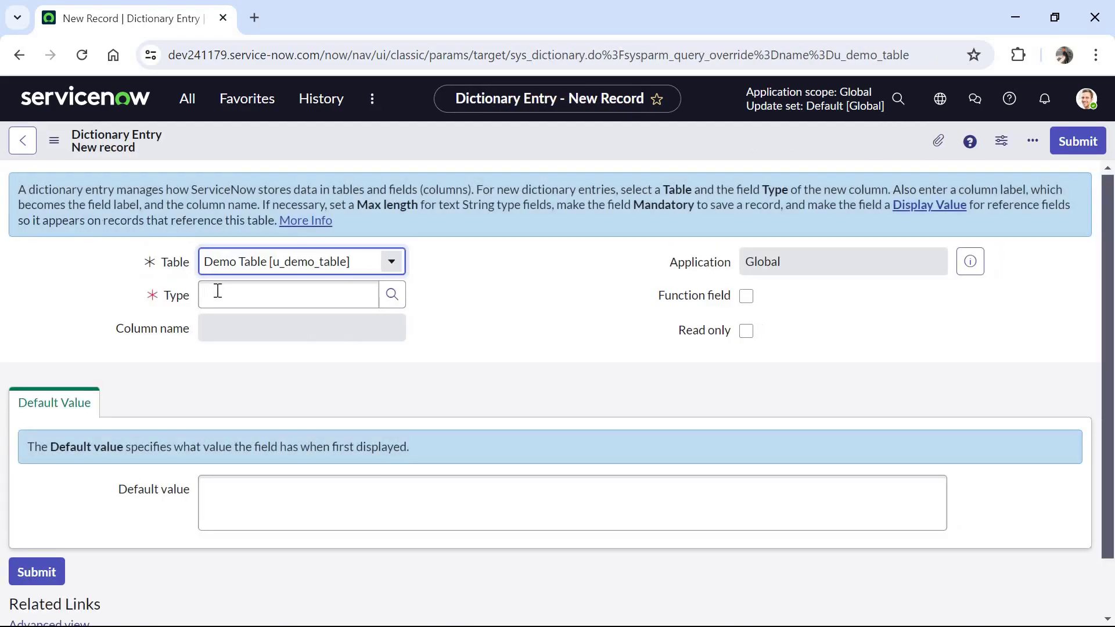
left_click(217, 292)
type("str")
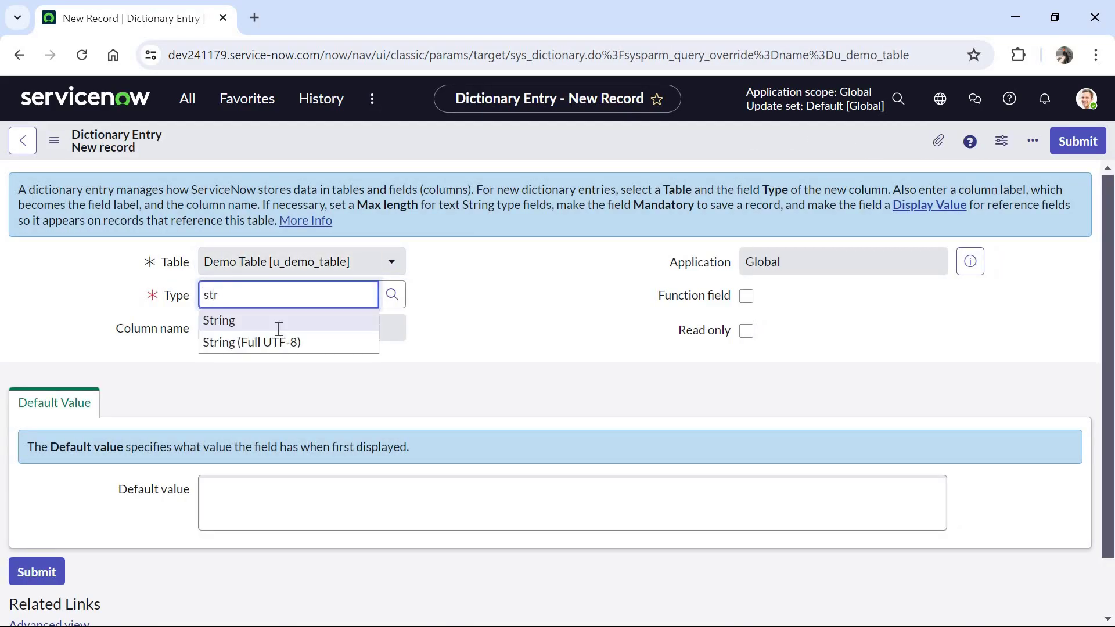
left_click(278, 322)
left_click(304, 363)
key("shift+Tab")
type("Column B_")
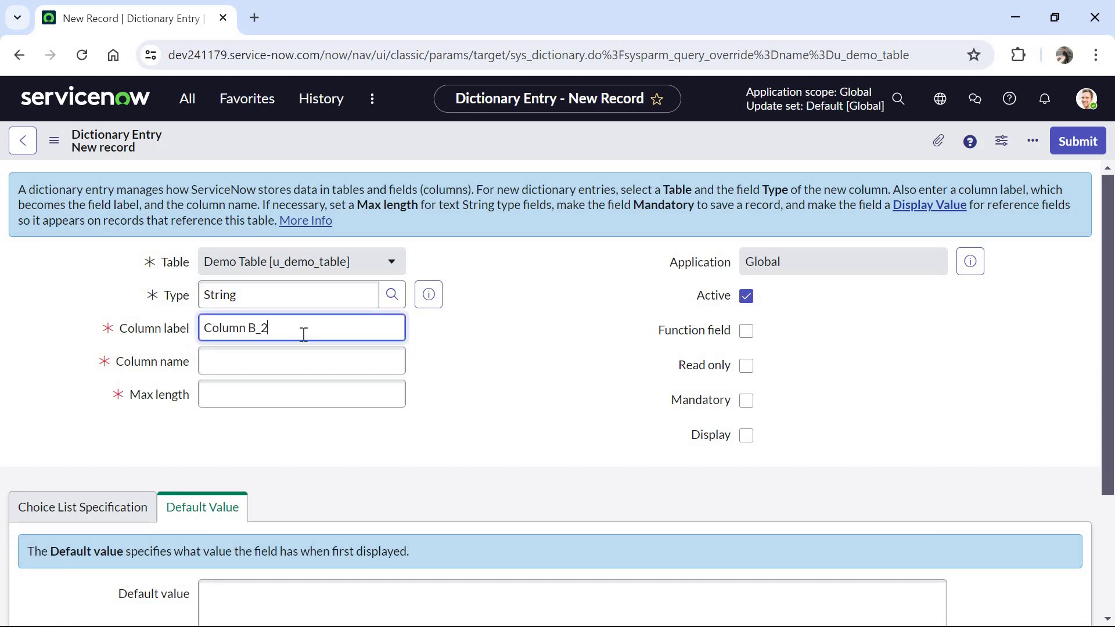
type("2")
key("ctrl+a")
key("Tab")
key("Tab")
left_click(1078, 139)
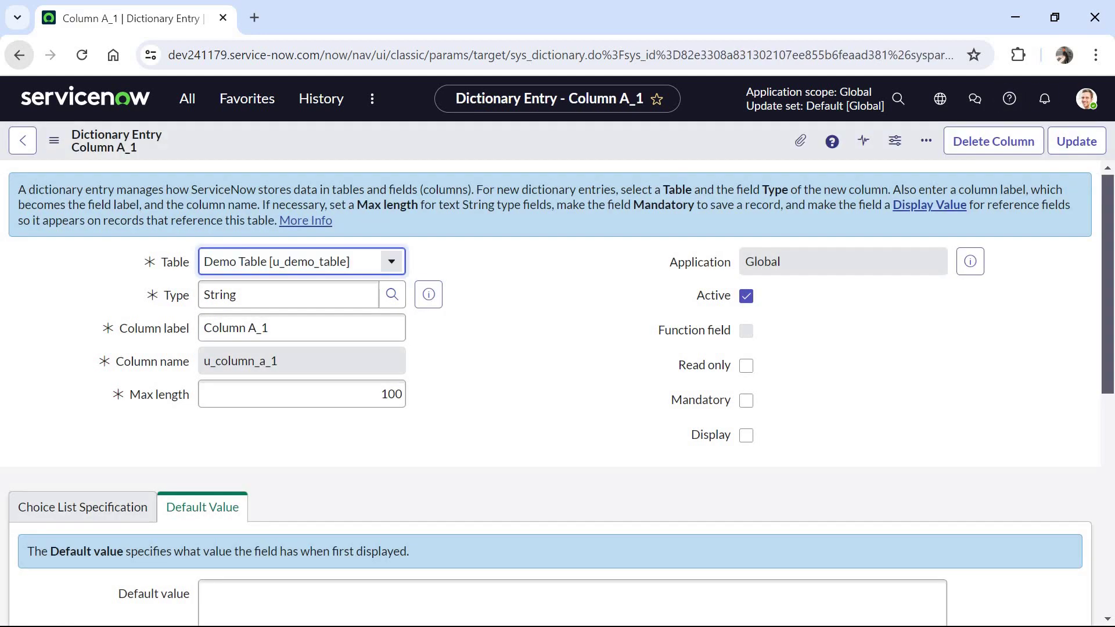
left_click(19, 55)
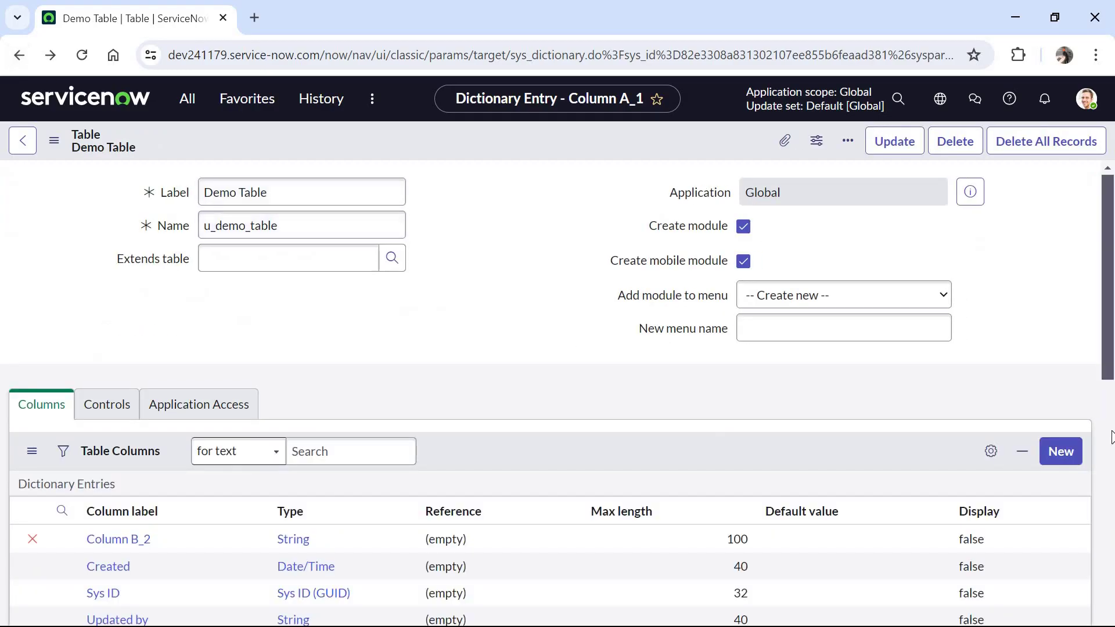
Add String column Column C_1 with max length 100.
left_click(1061, 450)
left_click(328, 306)
type("str")
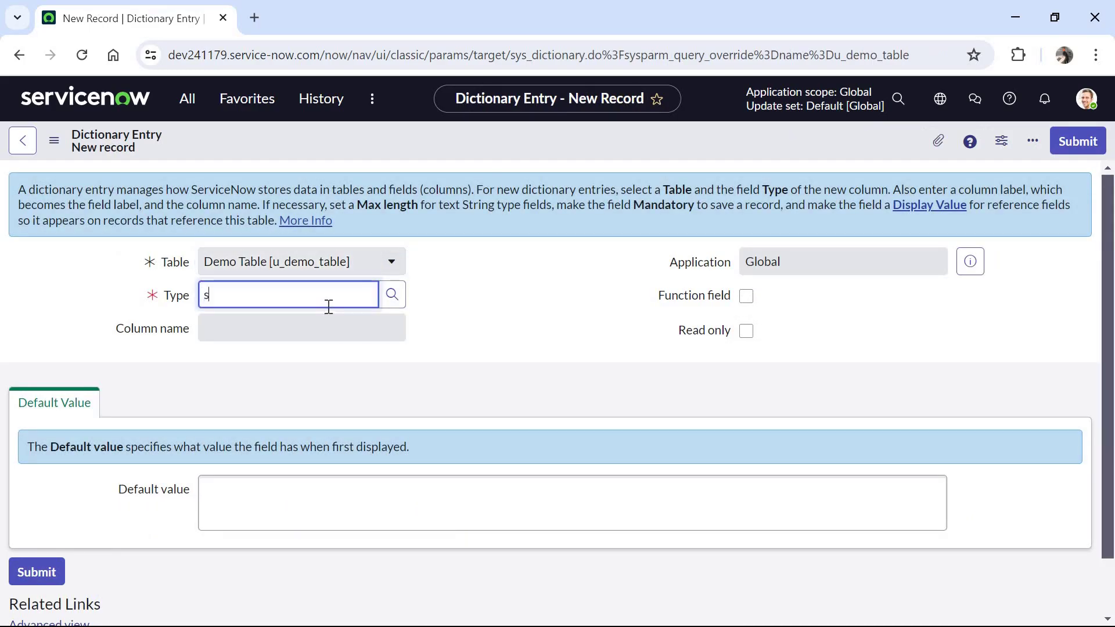
left_click(323, 321)
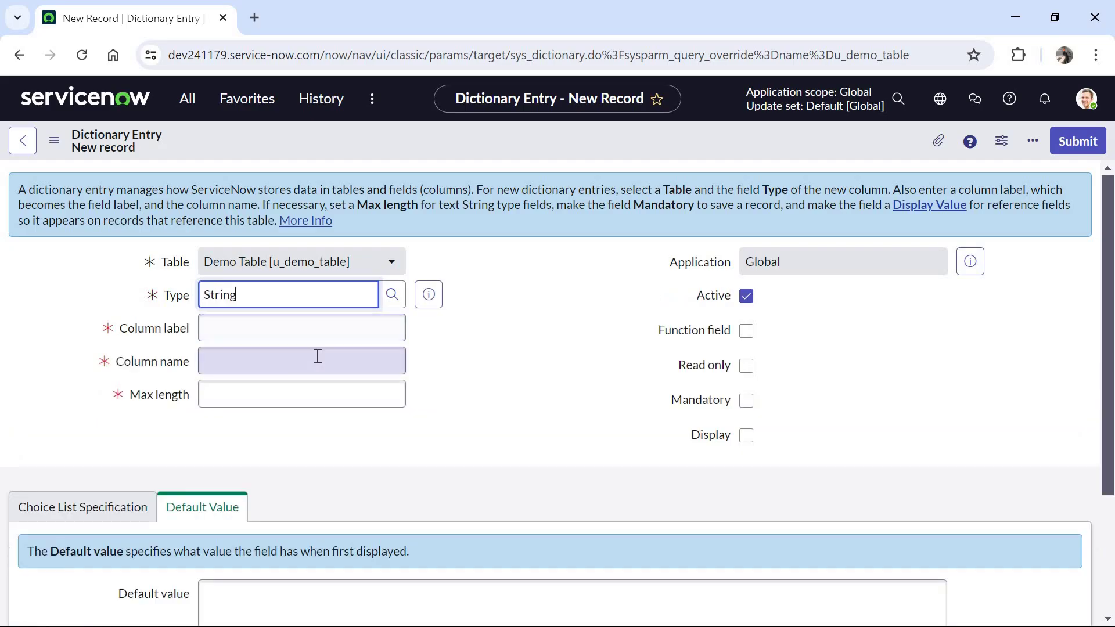
left_click(327, 325)
type("Column B_2")
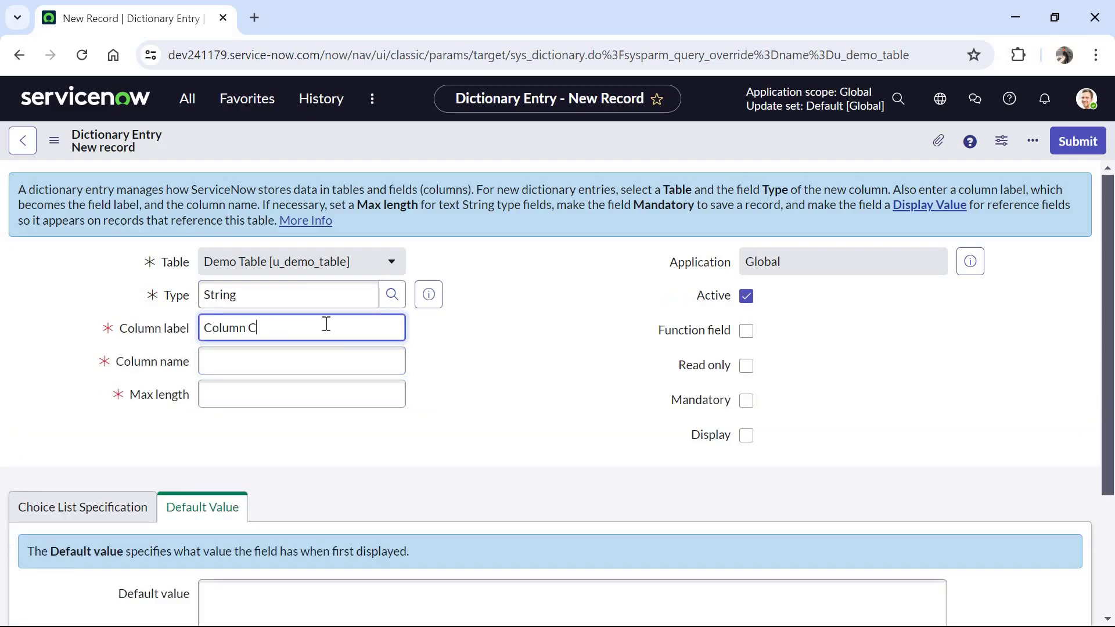
left_click(377, 396)
type("100")
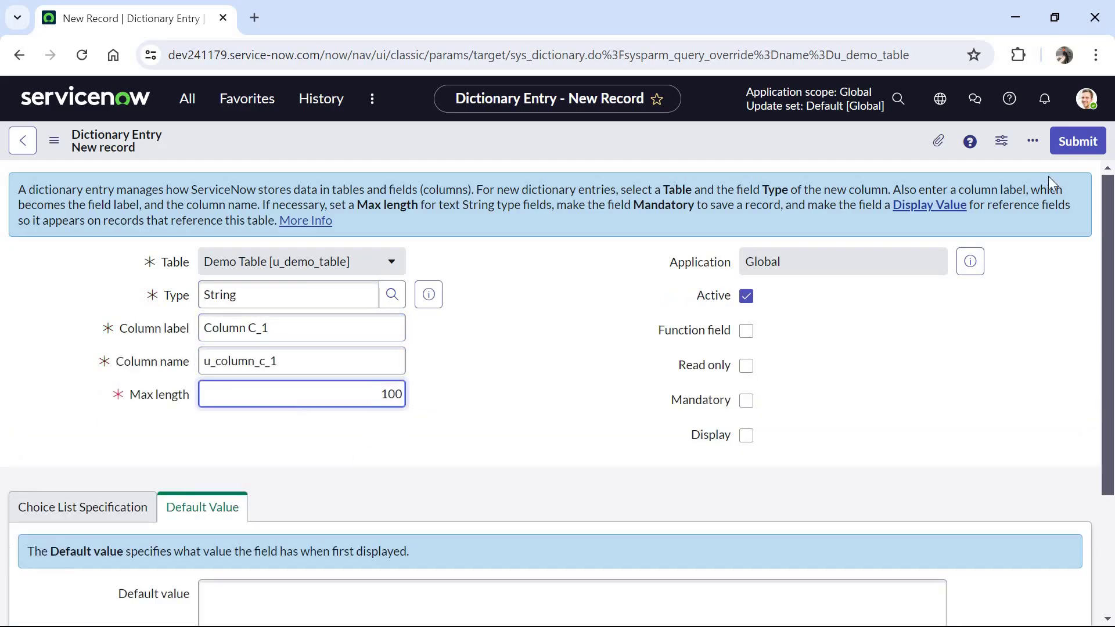
left_click(1078, 142)
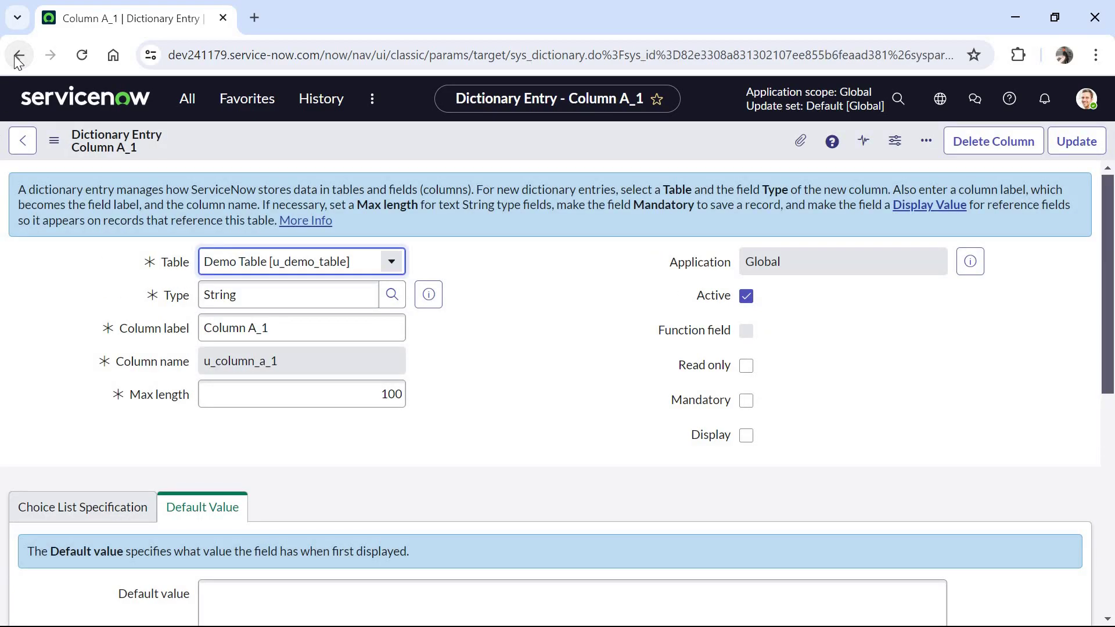
left_click(19, 56)
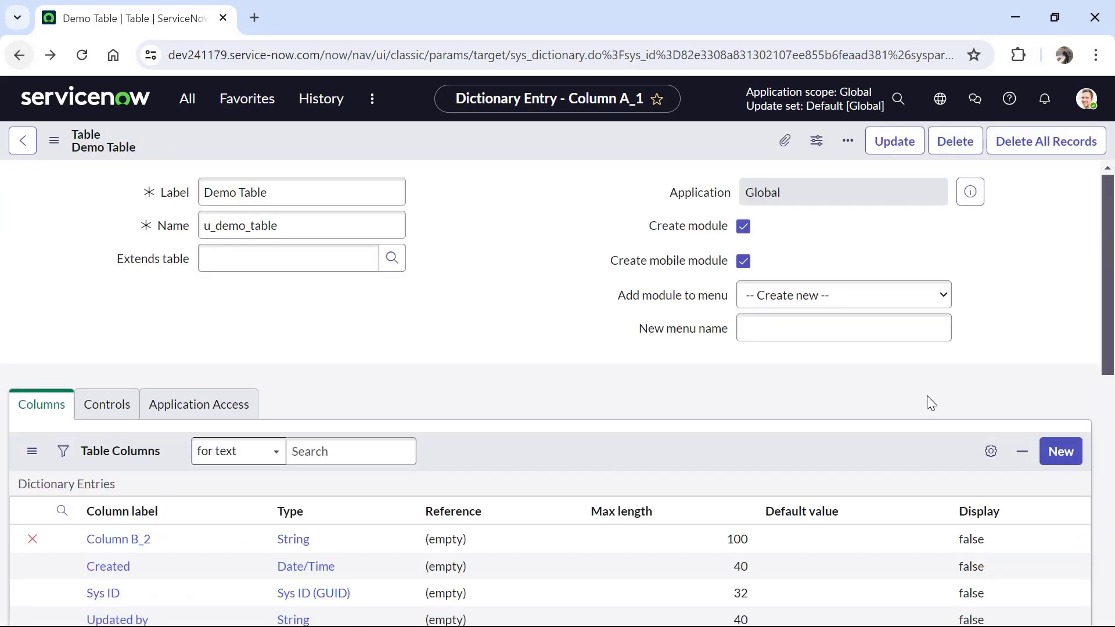
Add String column Column C_2 with max length 100 and return to Demo Table.
left_click(1063, 444)
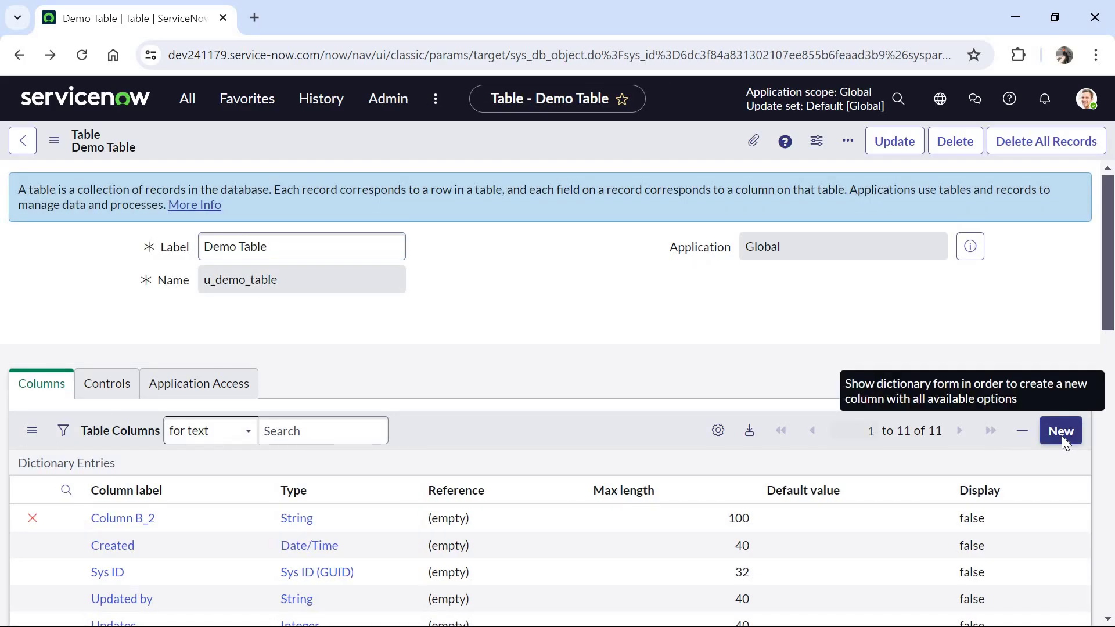
left_click(1062, 435)
left_click(303, 297)
type("str")
key("Tab")
type("Colu")
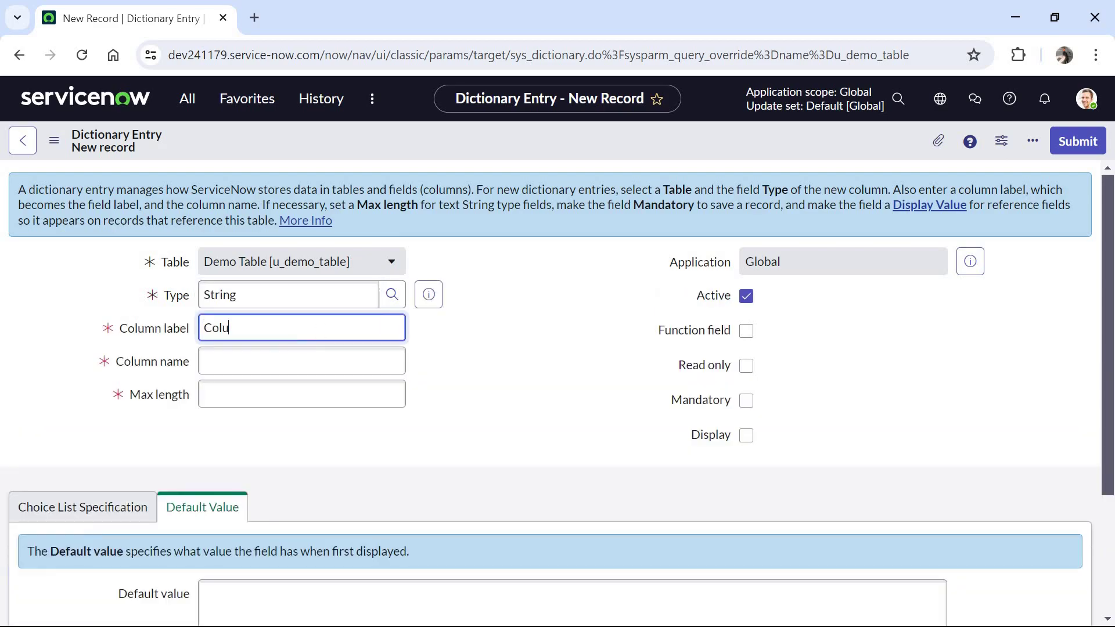
type("mn C_2")
key("Tab")
left_click(336, 382)
type("100")
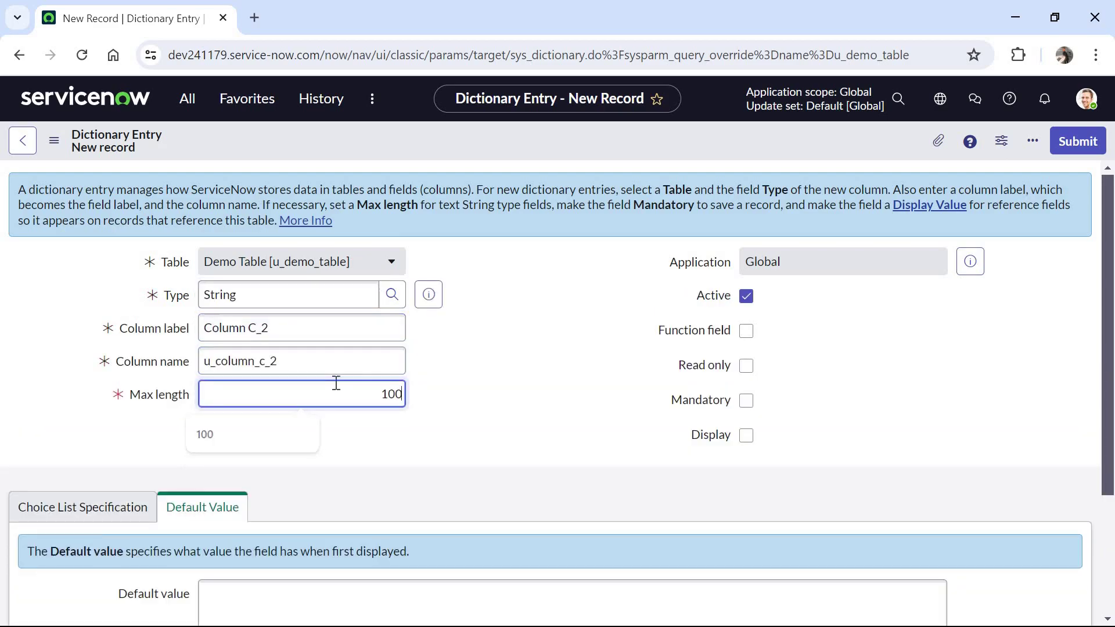
left_click(1079, 142)
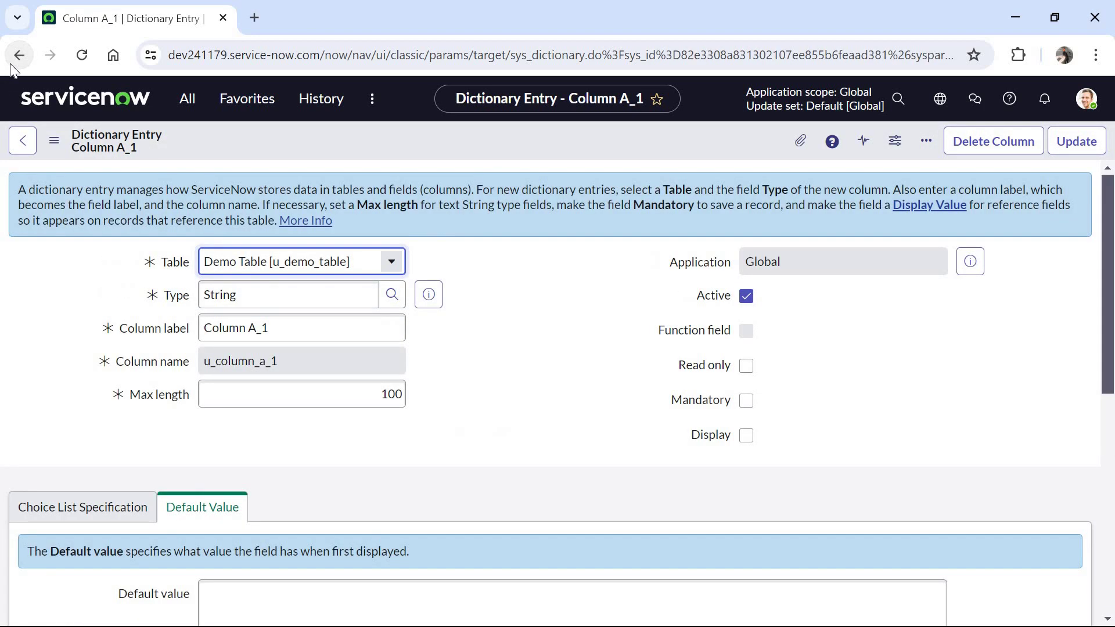
left_click(12, 69)
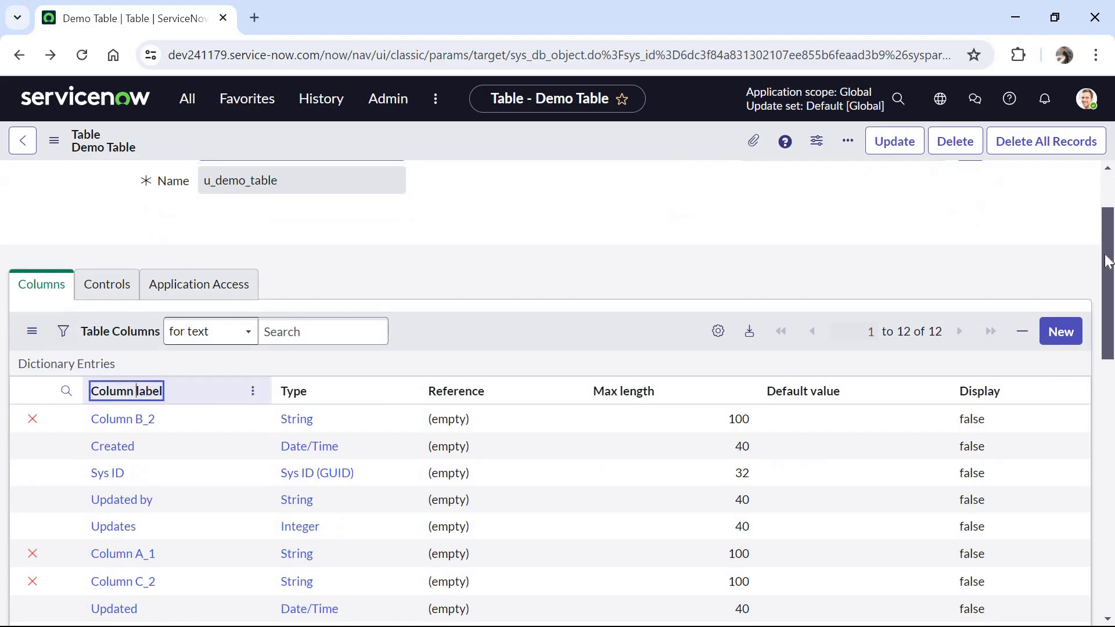
Filter the navigator for 'roles' and open the Roles list in a new tab.
scroll(391, 199, "down", 3)
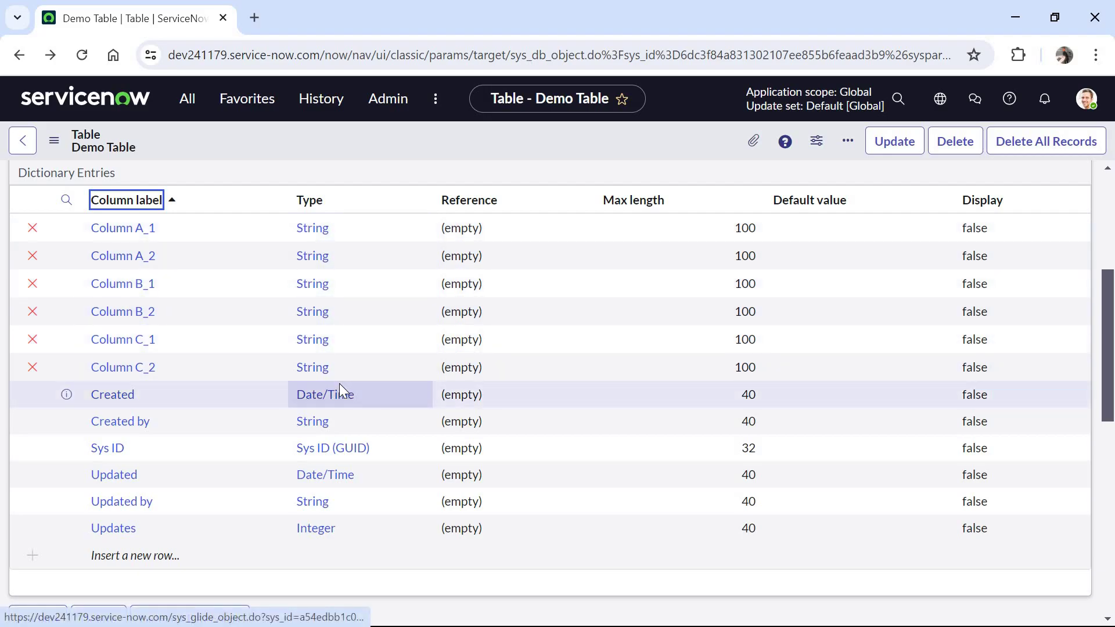
left_click(185, 105)
type("ro")
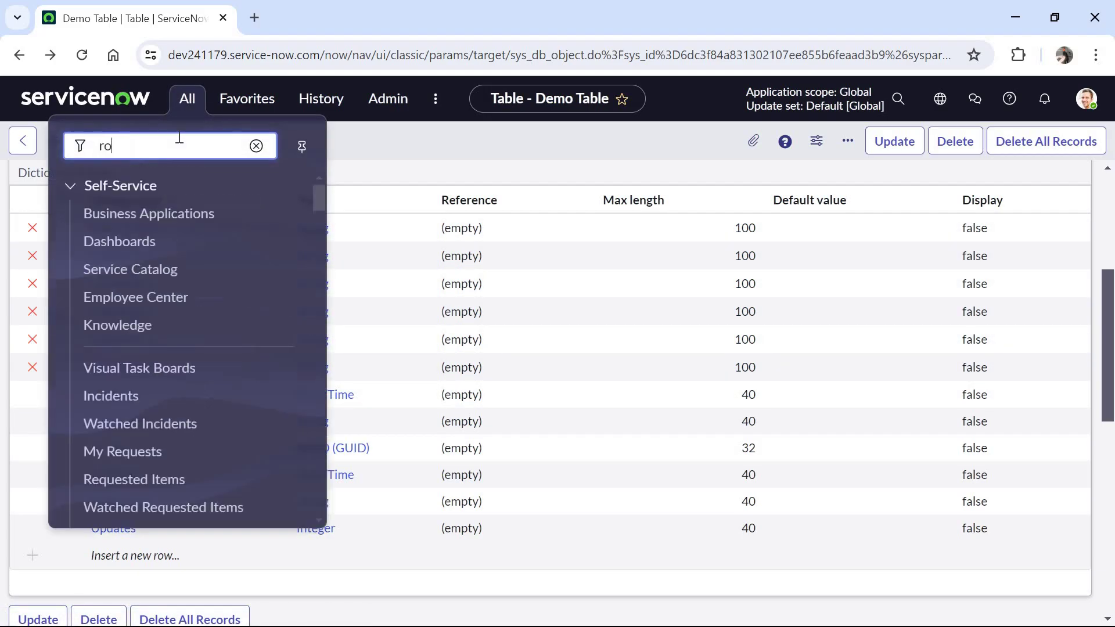
type("les")
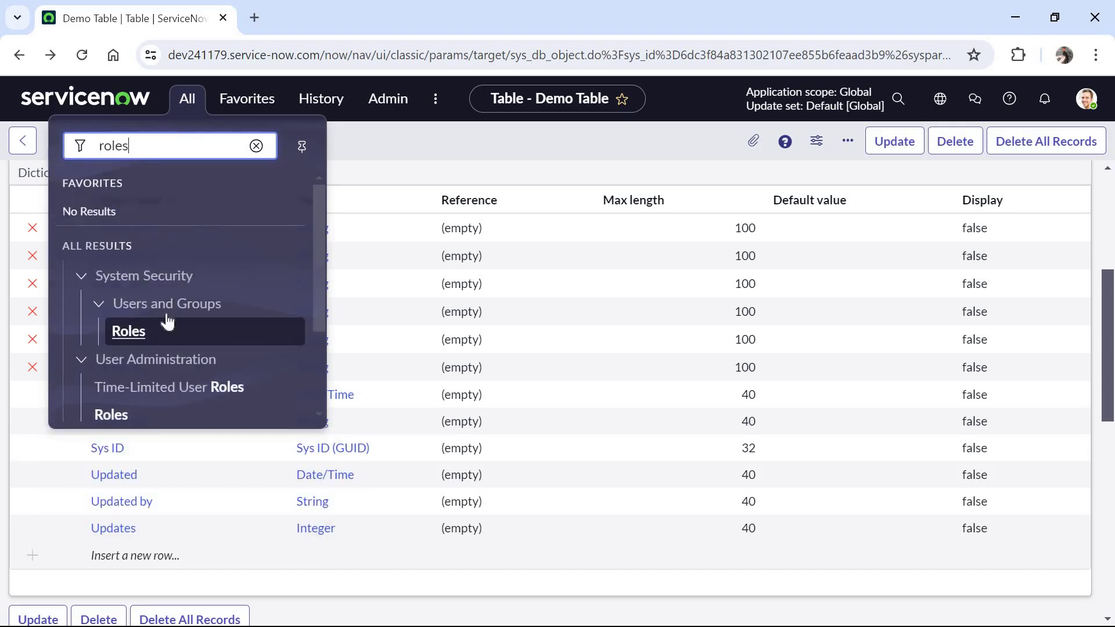
middle_click(129, 331)
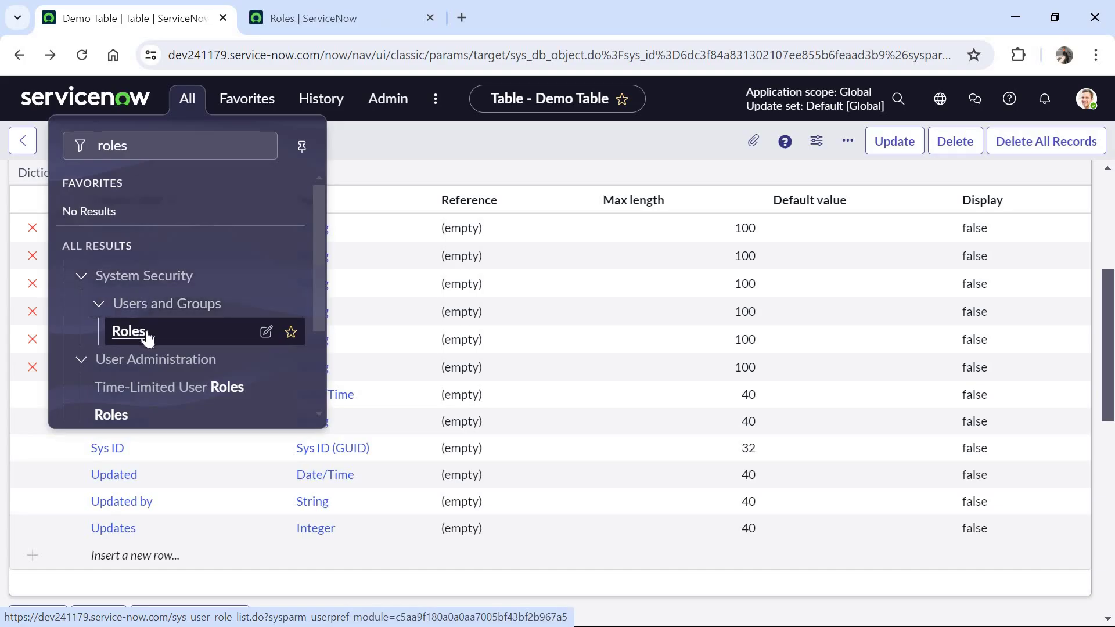
Create new role records named Role A, Role B and Role C.
left_click(312, 27)
left_click(1095, 102)
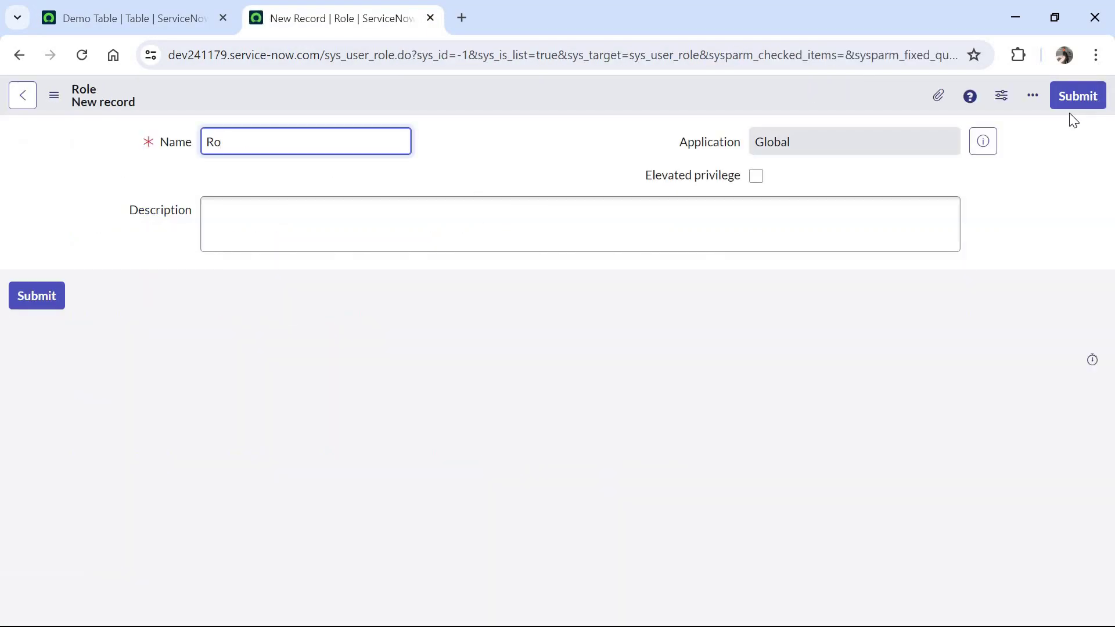
type("Role A")
left_click(1078, 96)
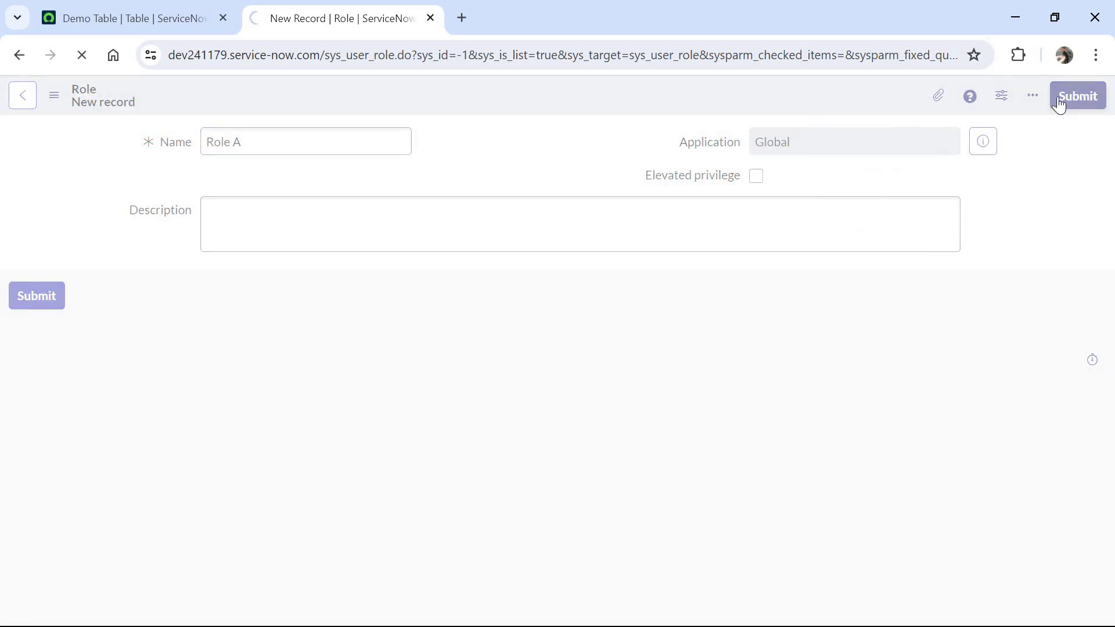
left_click(1084, 96)
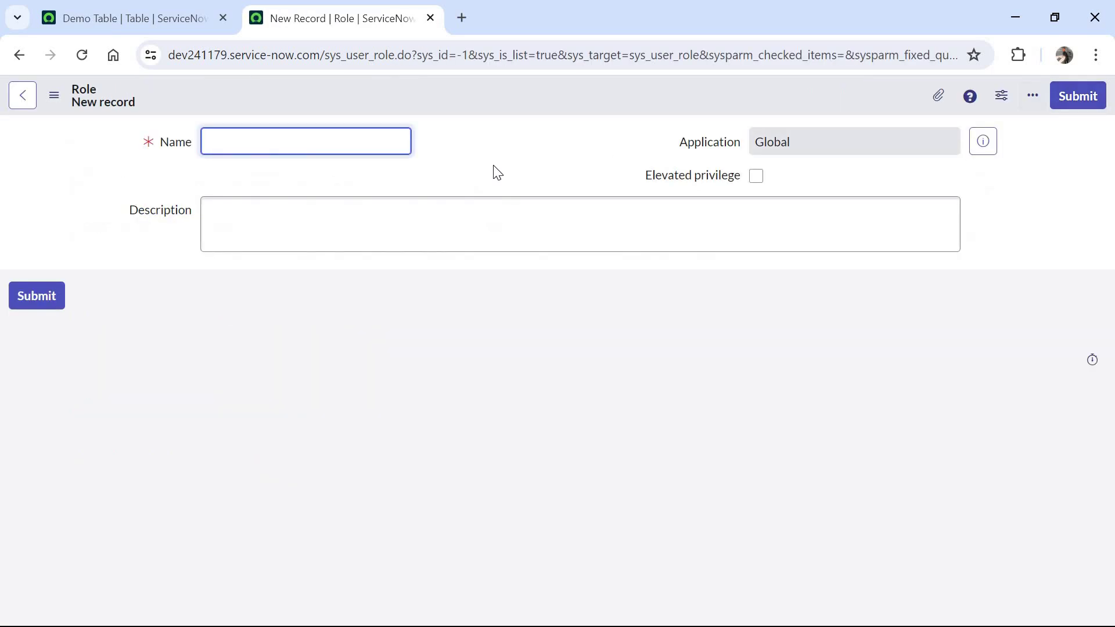
left_click(1075, 103)
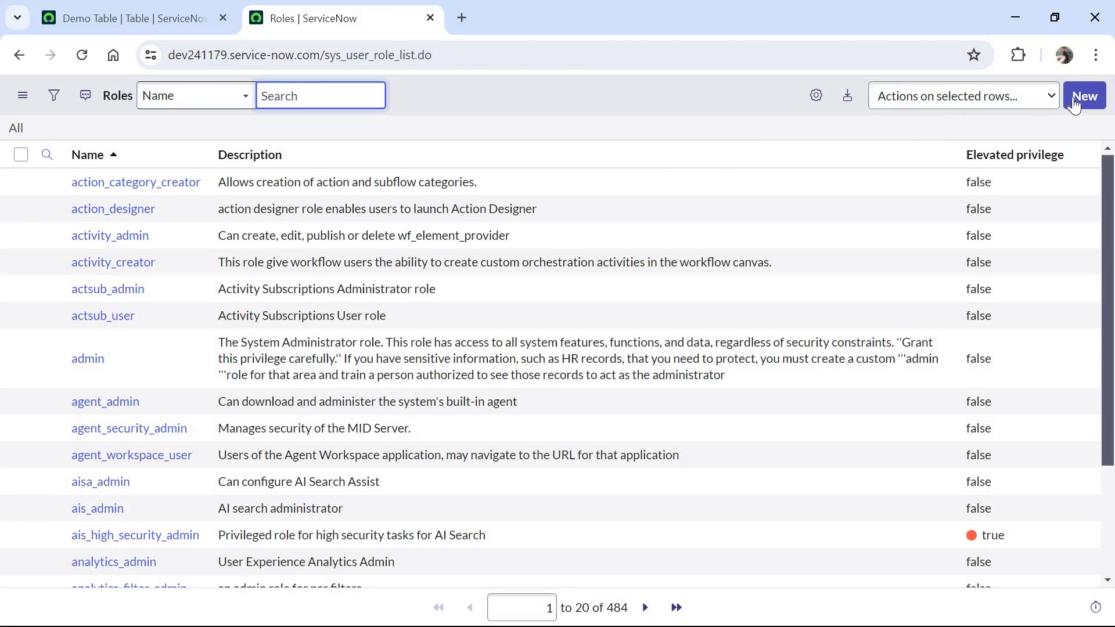
left_click(1075, 103)
type("R")
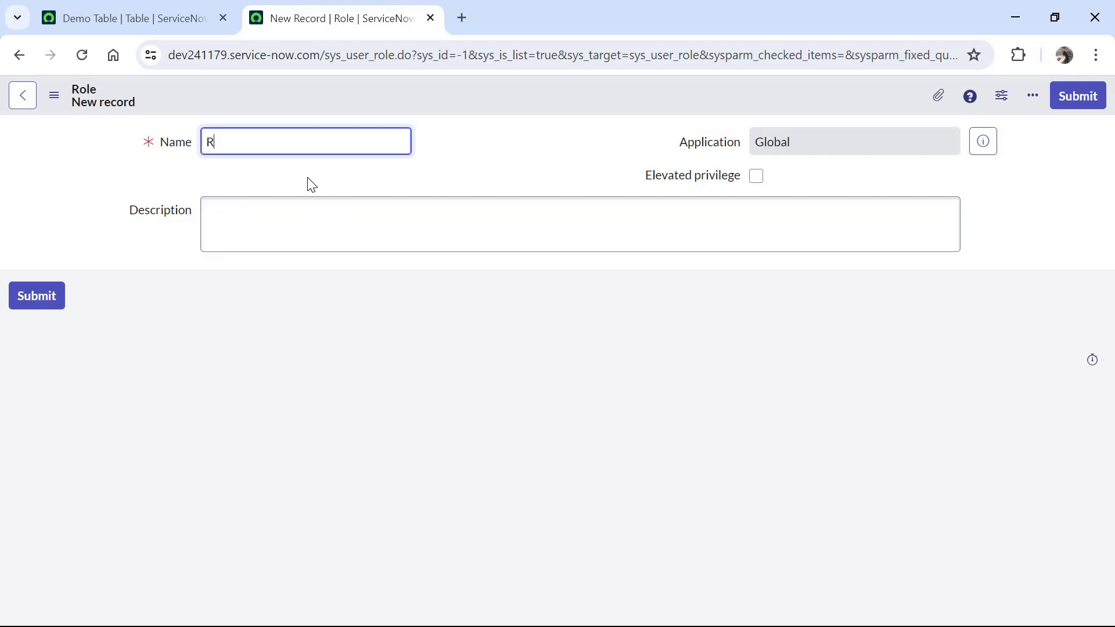
type("ole C")
left_click(1086, 104)
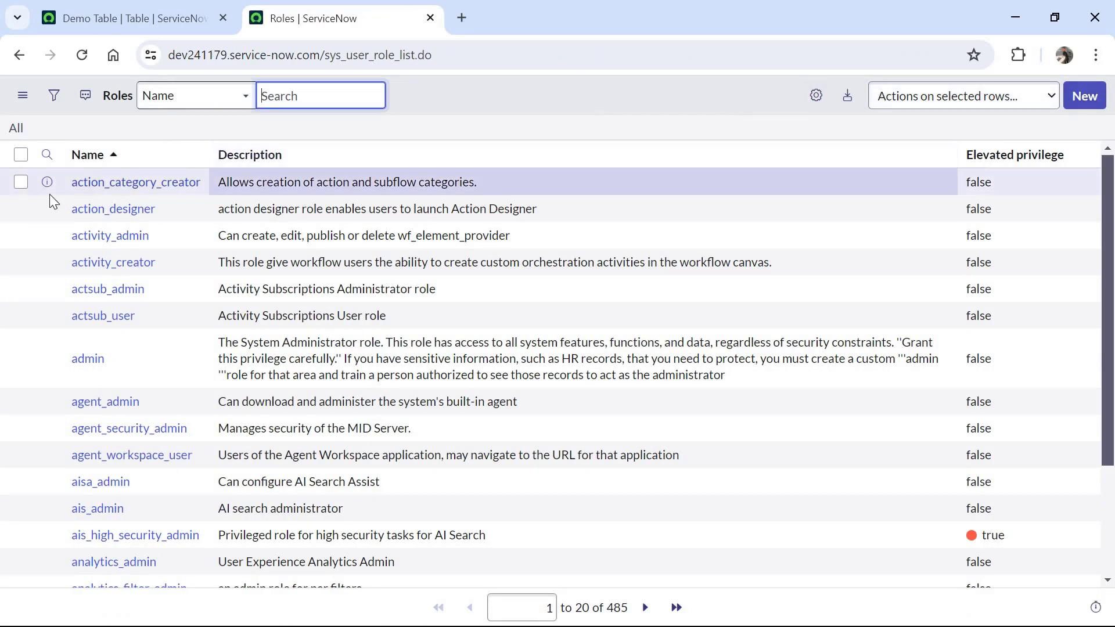
Filter the Roles list by Name 'role' to confirm the three new roles.
left_click(47, 156)
left_click(137, 180)
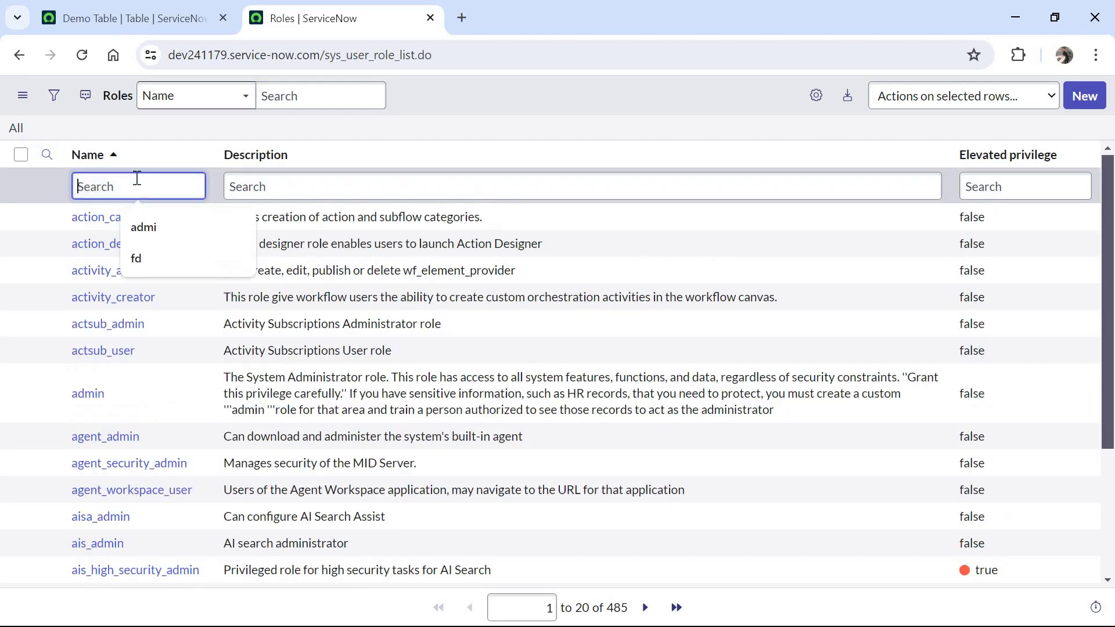
type("role")
key("Return")
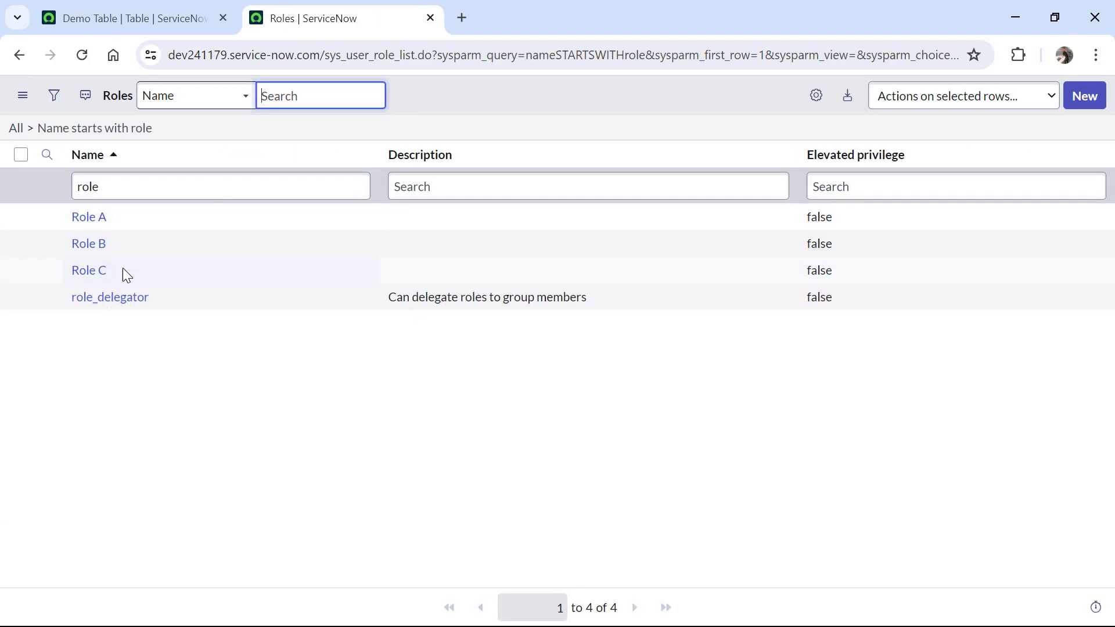
Open the Users list via sys_user.LIST and start a new user record.
left_click(173, 21)
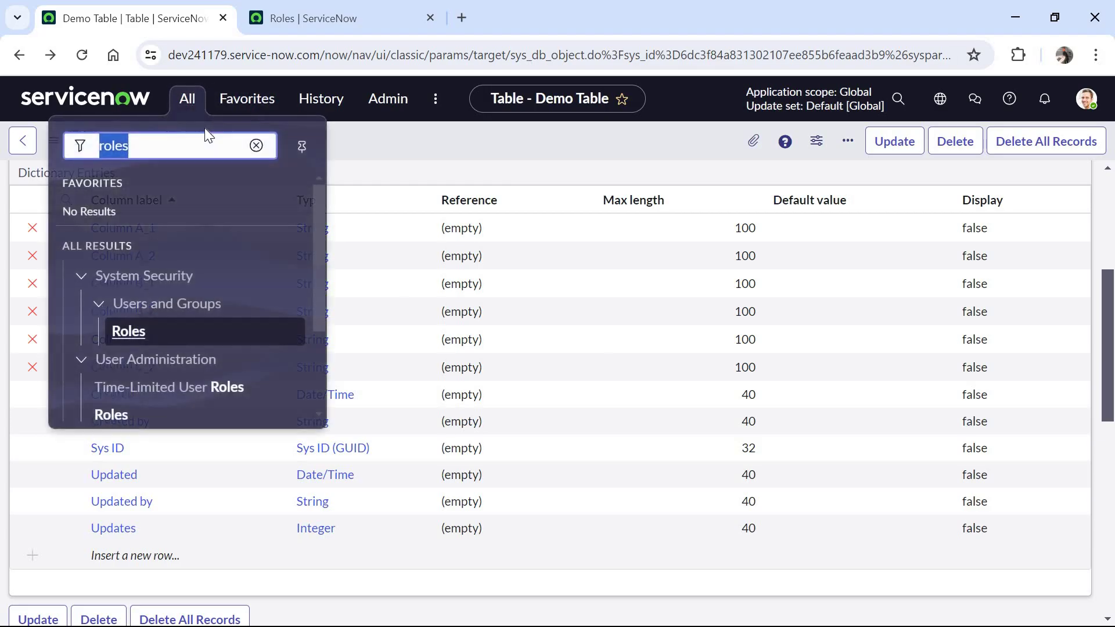
type("sys_user.LIST")
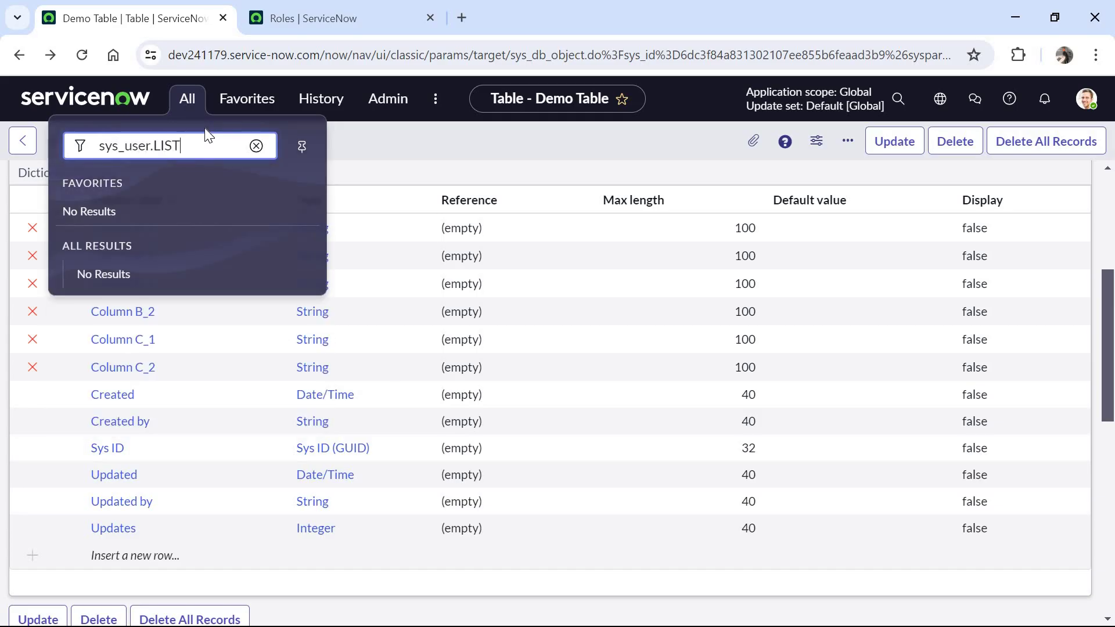
key("Return")
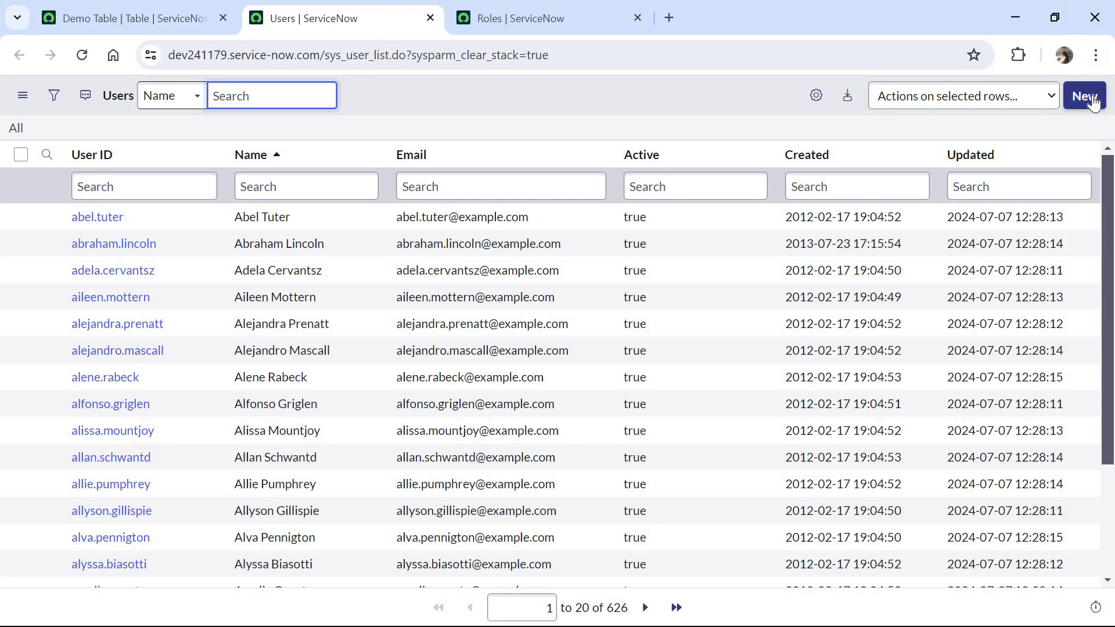
left_click(1085, 97)
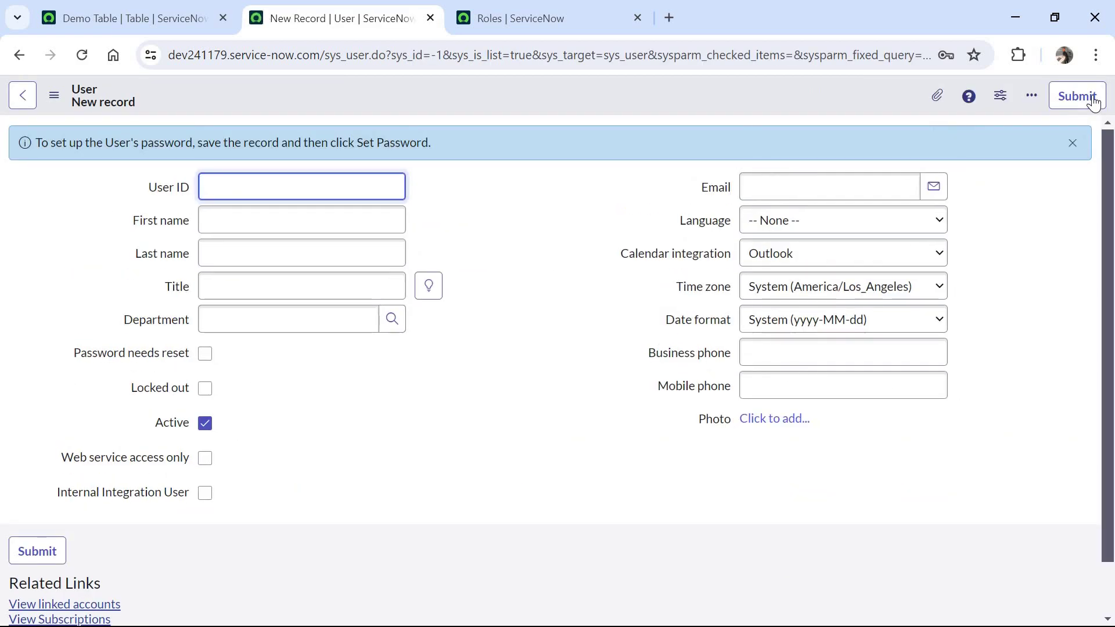
Create user UserA with last name A and save the record.
type("UserA")
key("Tab")
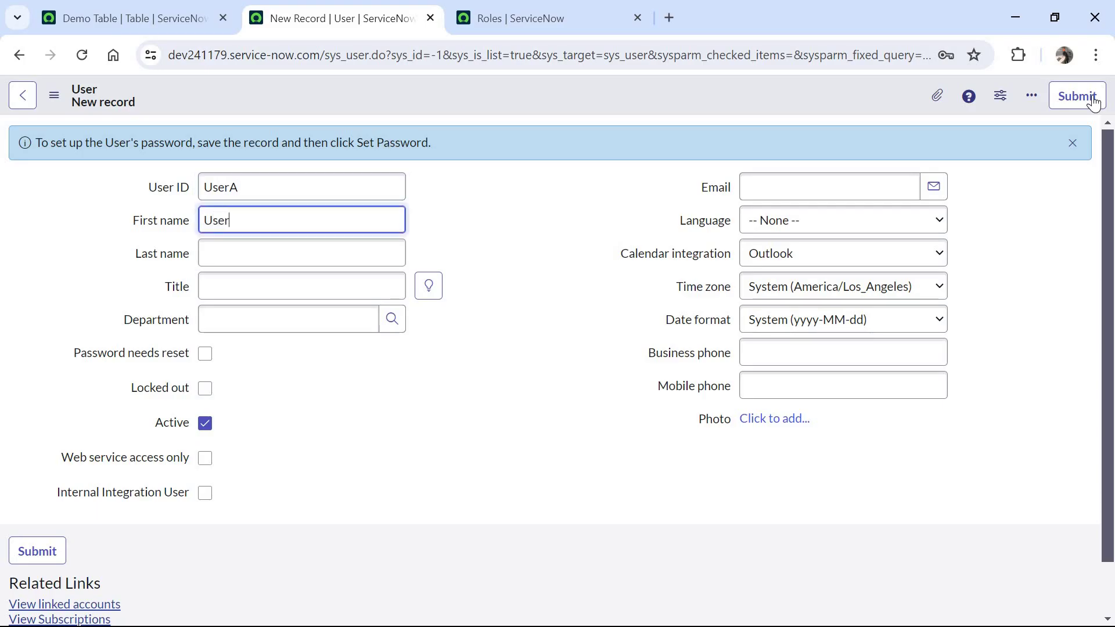
key("Tab")
type("A")
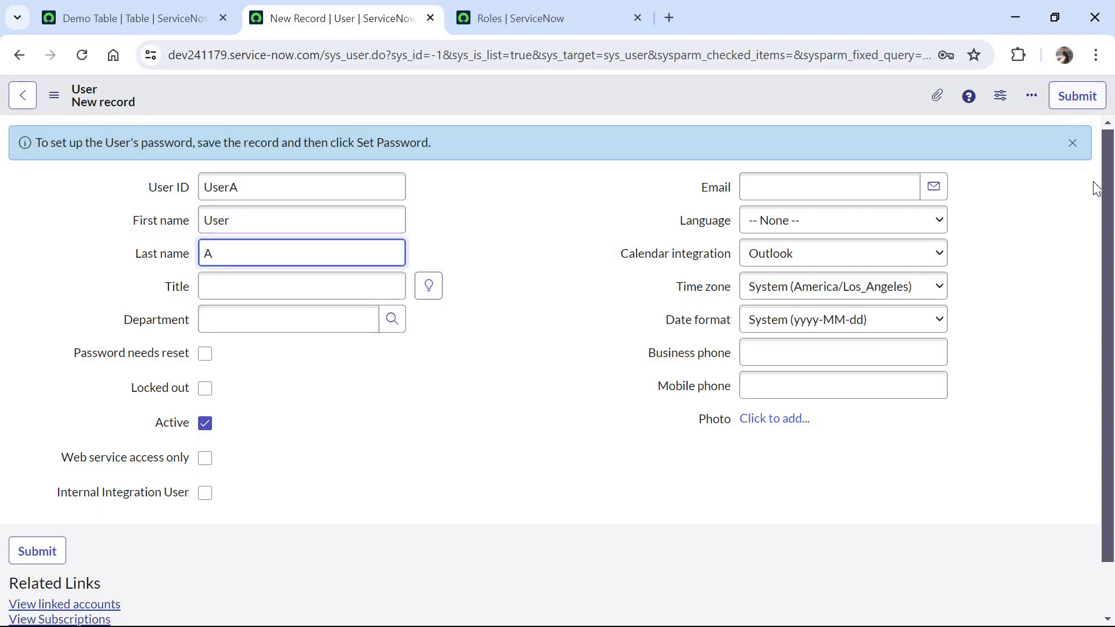
right_click(624, 95)
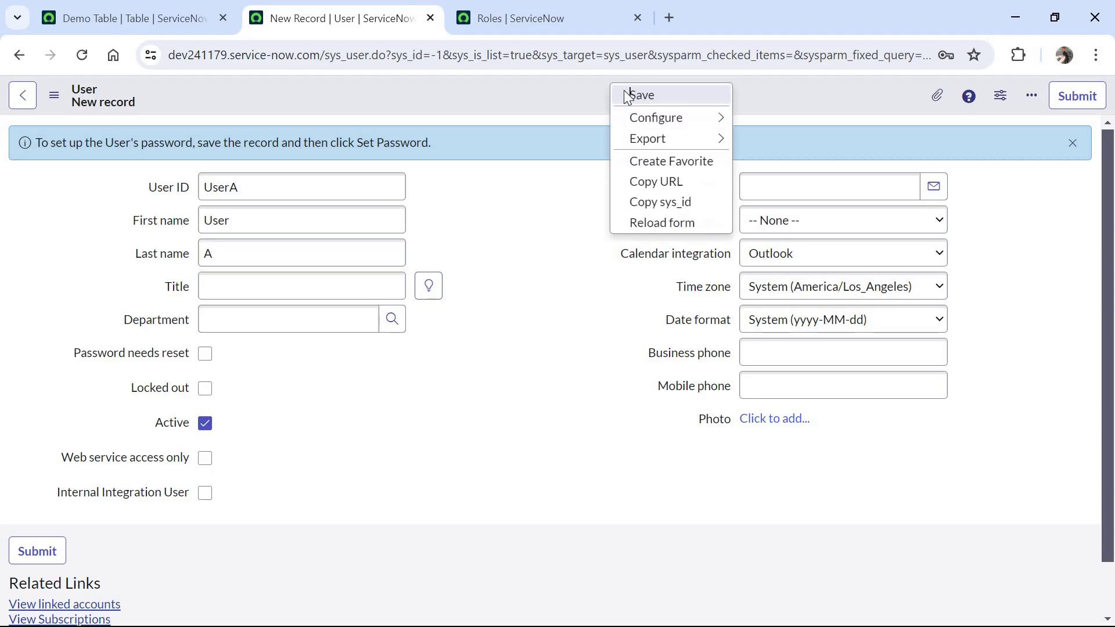
left_click(627, 96)
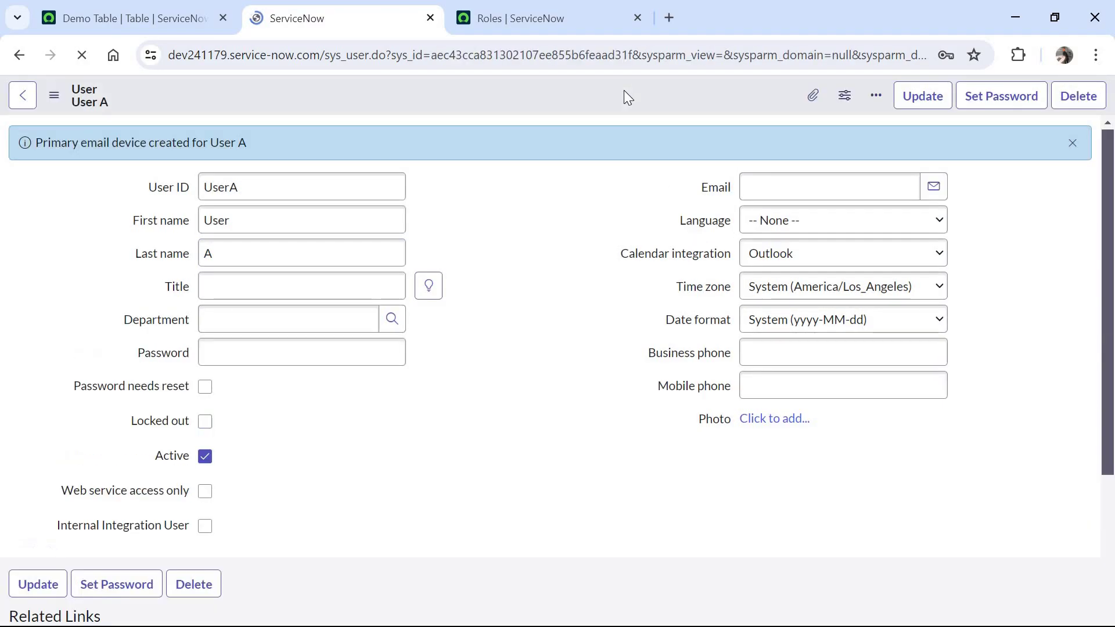
Add Role A to User A's roles, save, and return to the new user form.
scroll(450, 430, "down", 5)
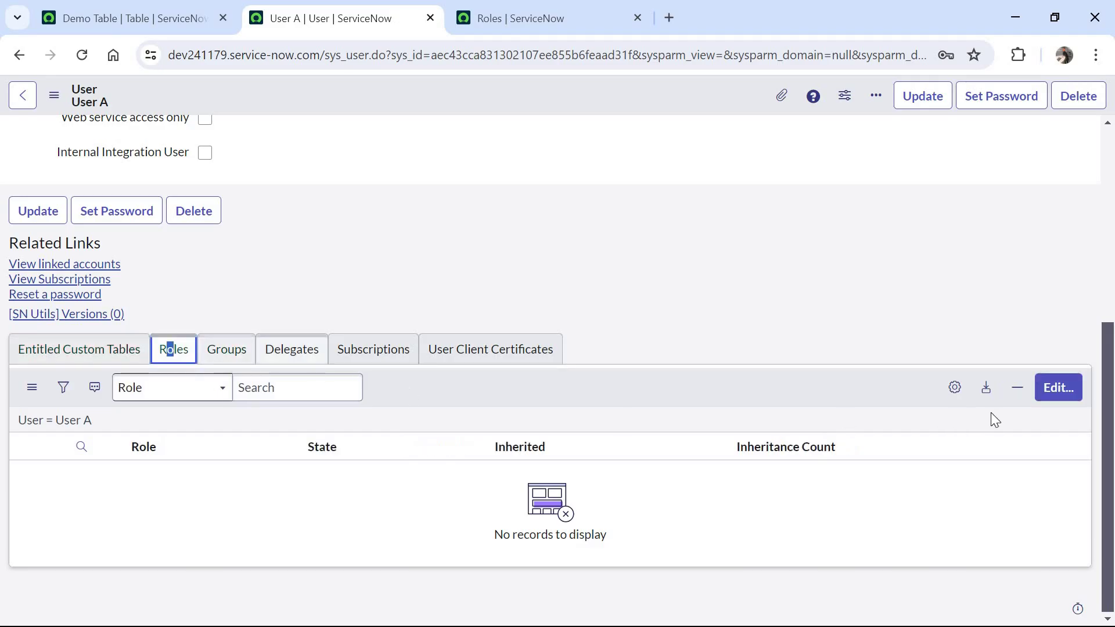
left_click(1056, 390)
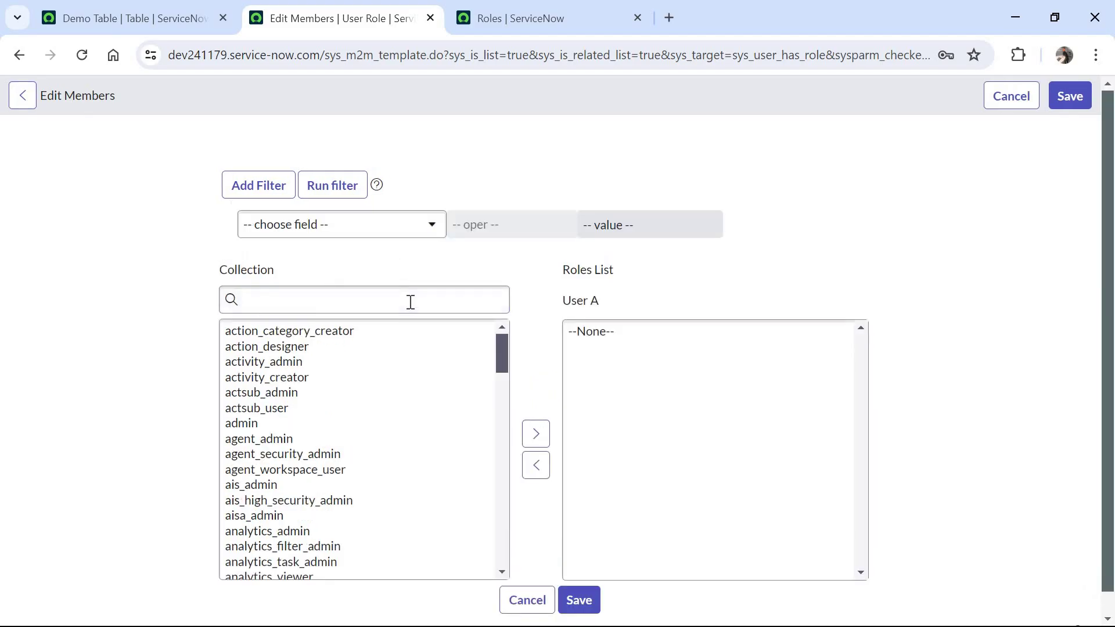
left_click(411, 302)
type("role")
left_click(398, 331)
left_click(535, 434)
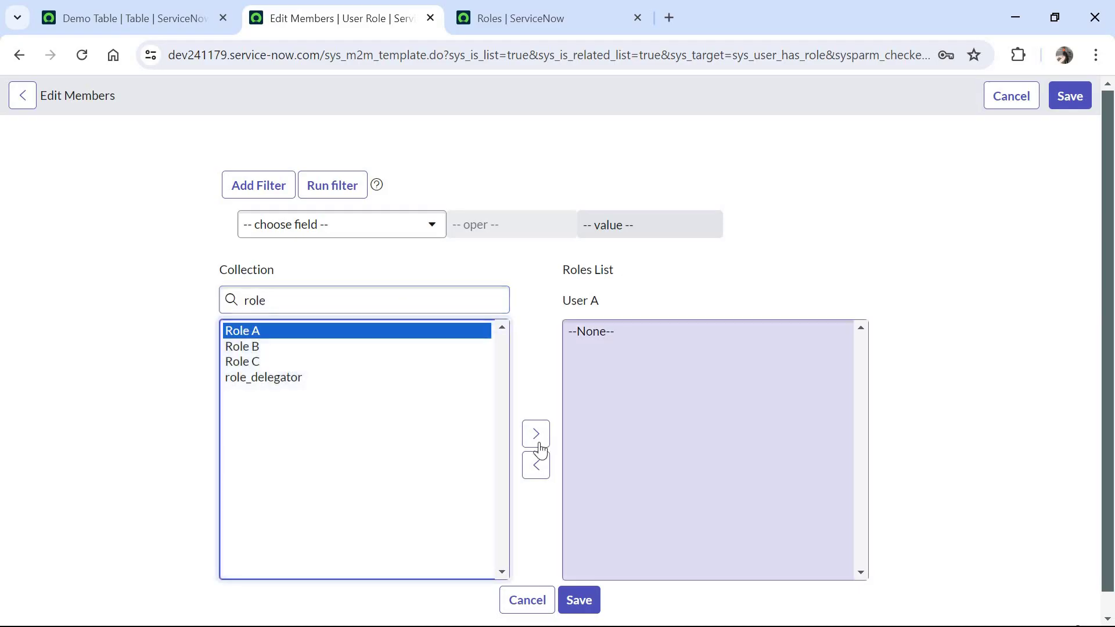
left_click(588, 604)
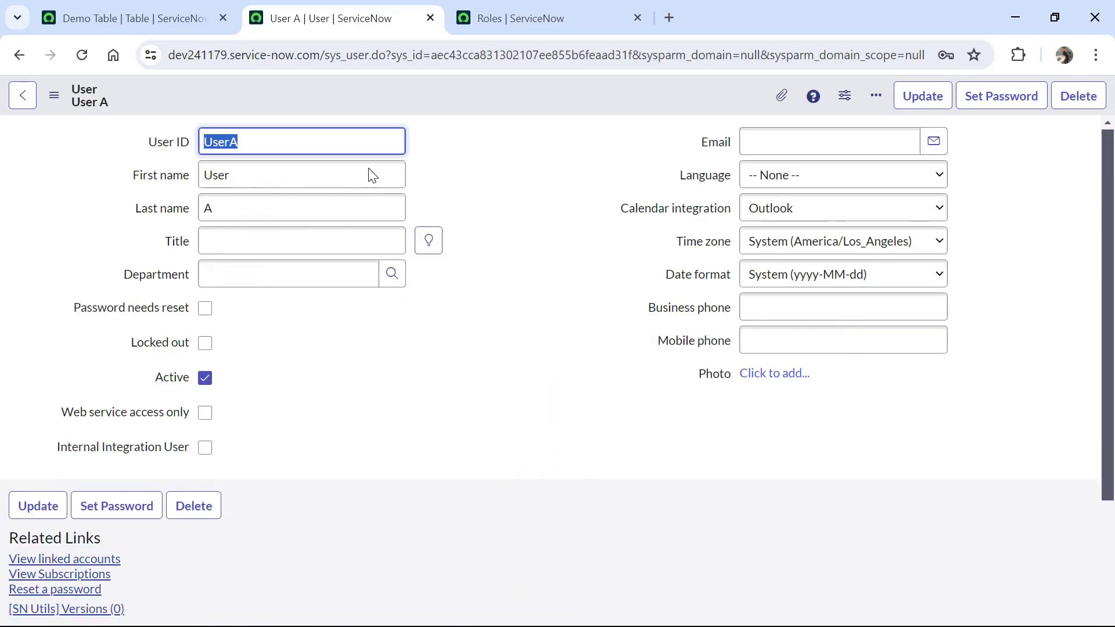
left_click(22, 58)
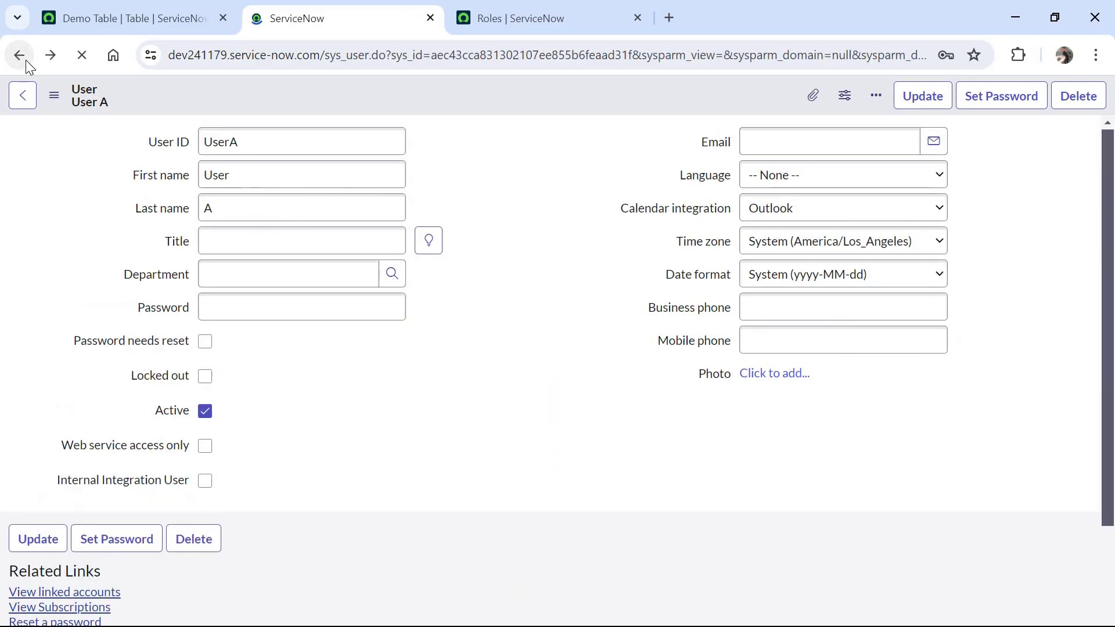
Create user UserB with first name User and last name B, and save.
type("Use")
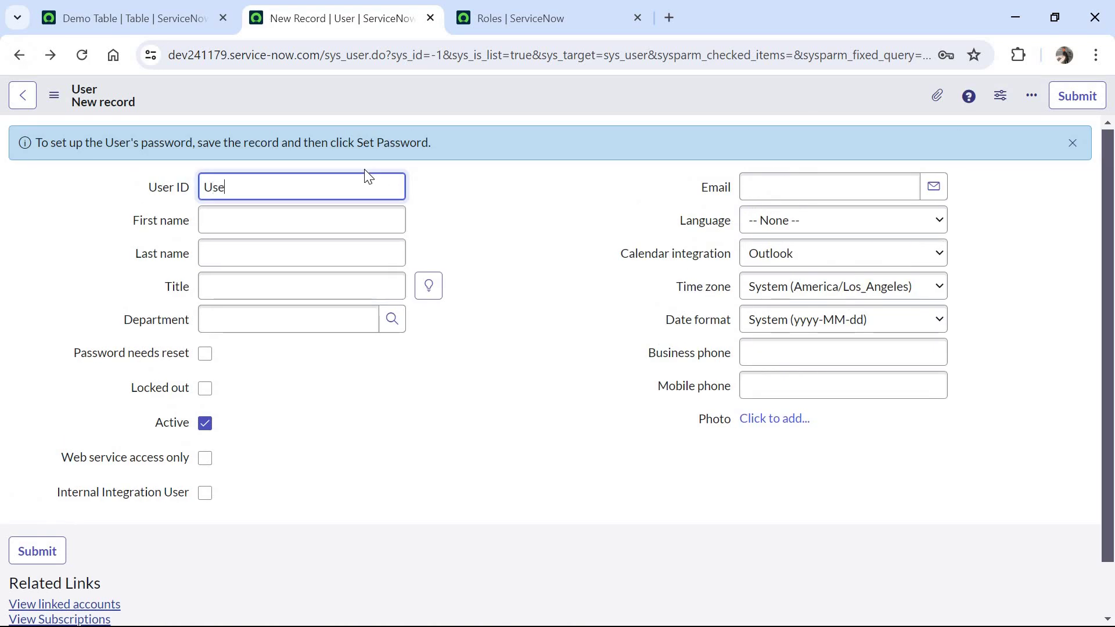
type("rB")
key("Tab")
type("Use")
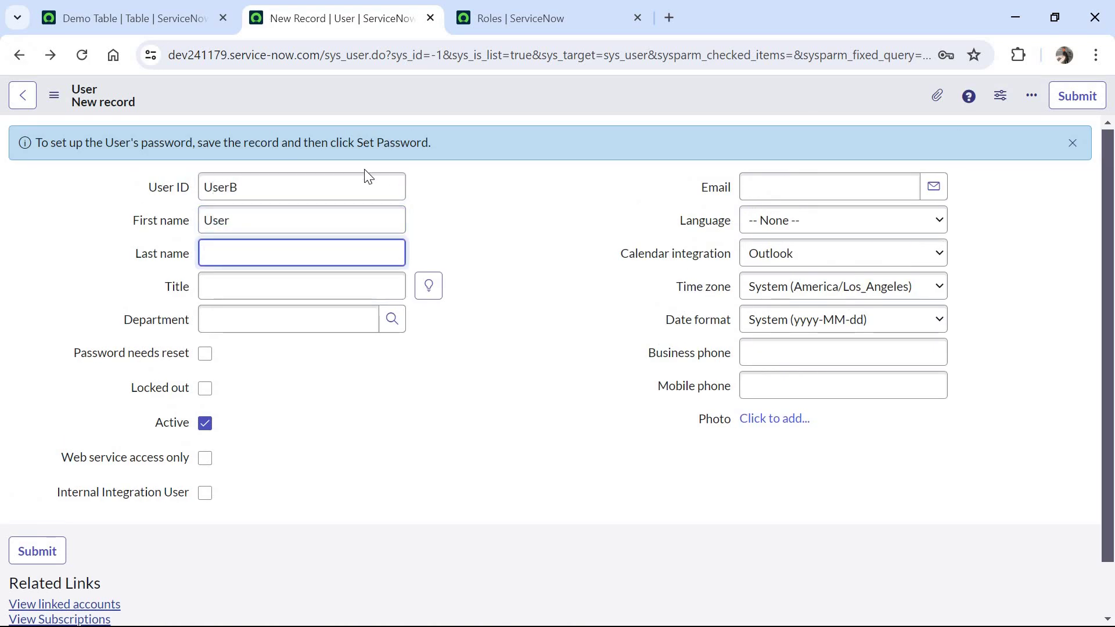
type("B")
right_click(480, 102)
left_click(542, 120)
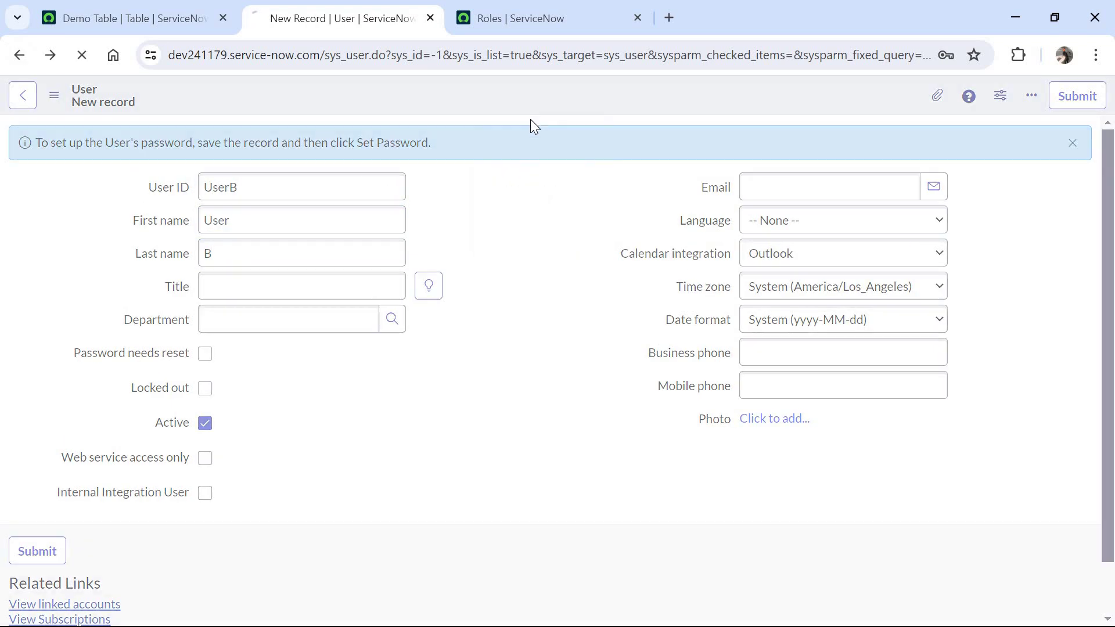
Add Role B to User B's roles, save, and return to the new user form.
scroll(1073, 392, "down", 6)
left_click(1073, 391)
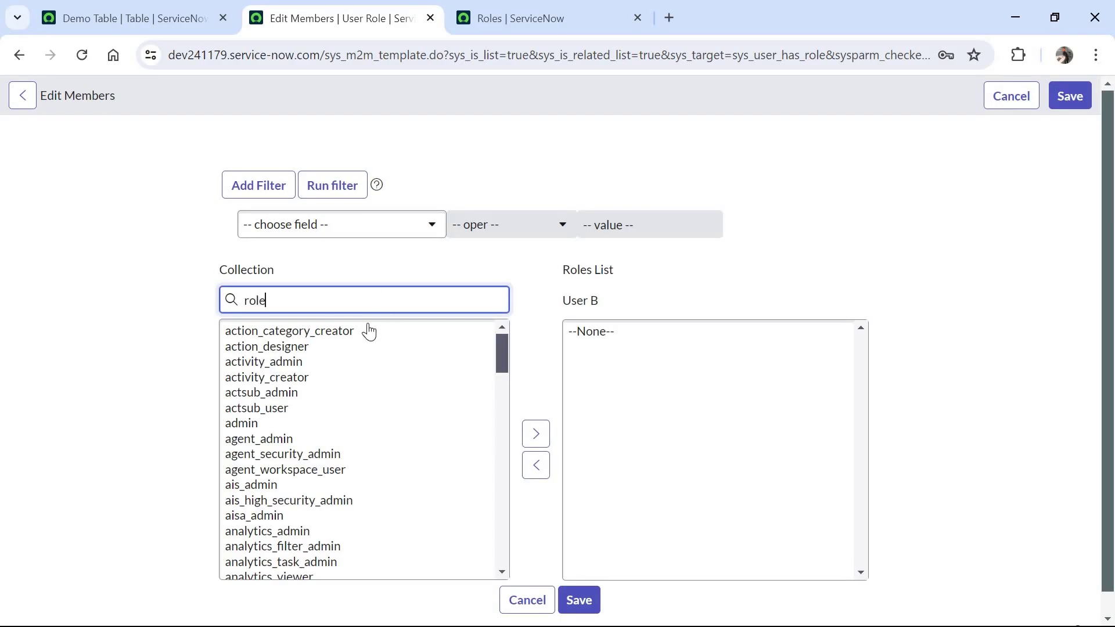
left_click(314, 347)
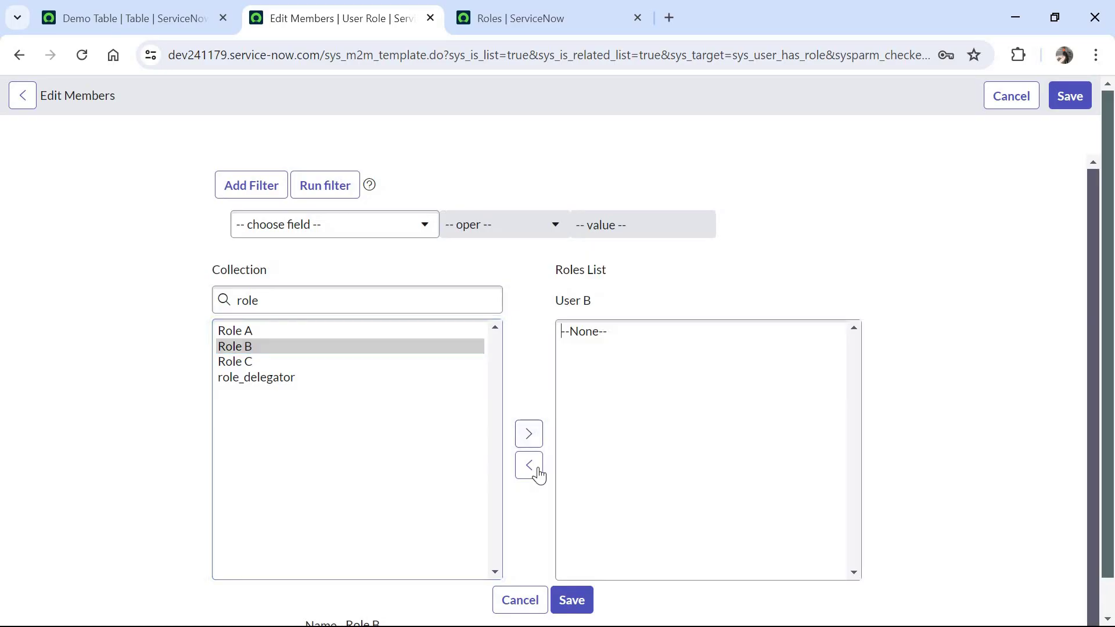
left_click(528, 434)
left_click(572, 600)
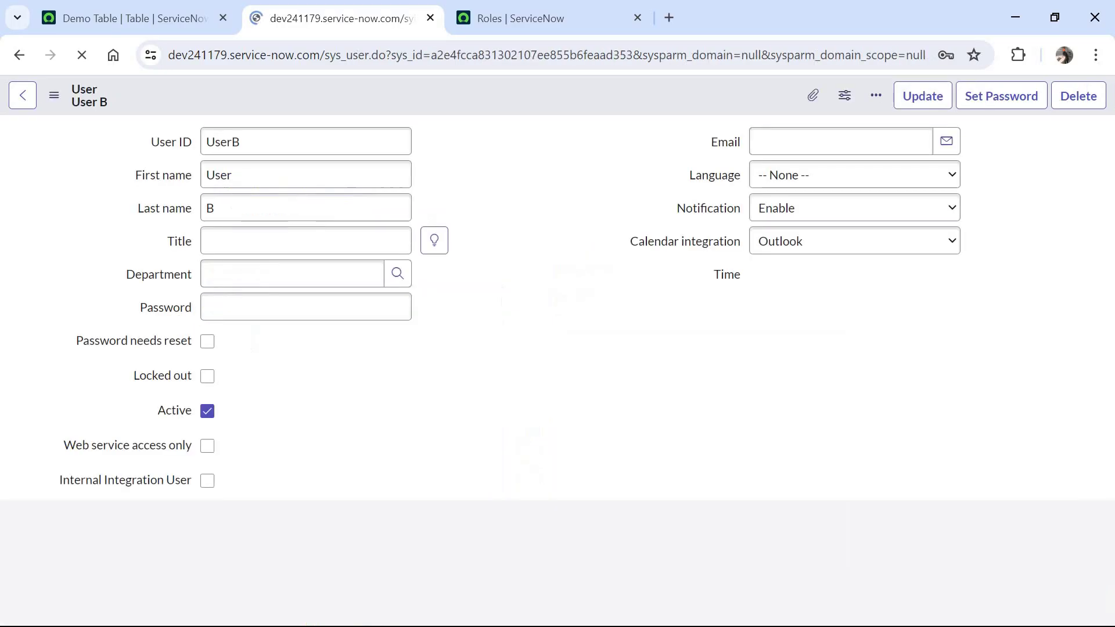
scroll(477, 439, "down", 5)
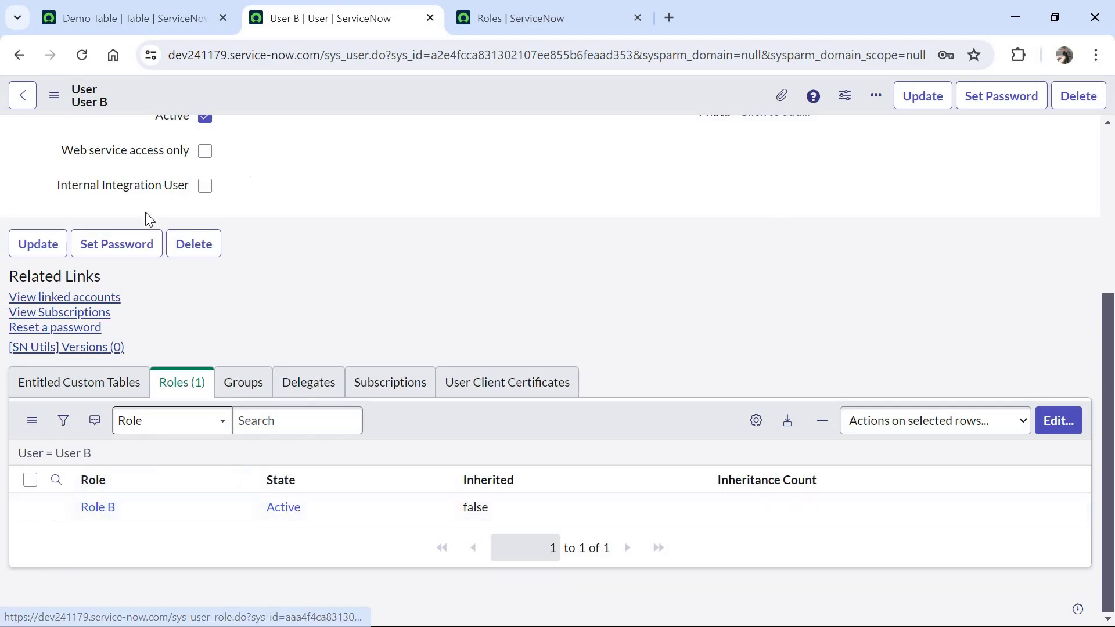
scroll(146, 212, "up", 5)
left_click(20, 55)
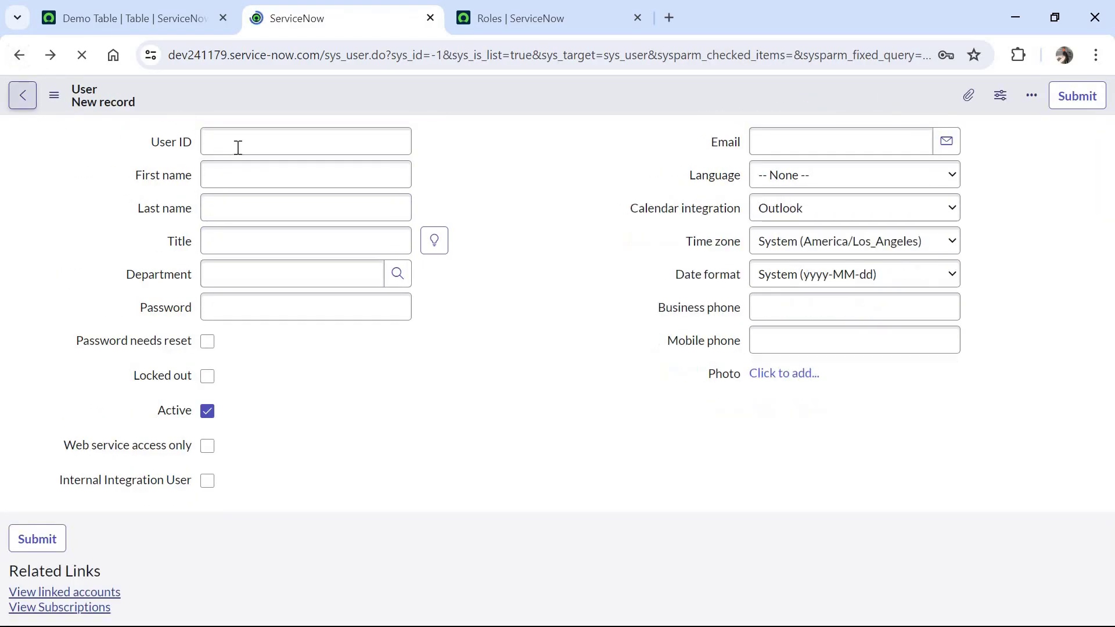
Create user UserC, removing the stray space from the ID, and save the record.
left_click(252, 187)
type("Use")
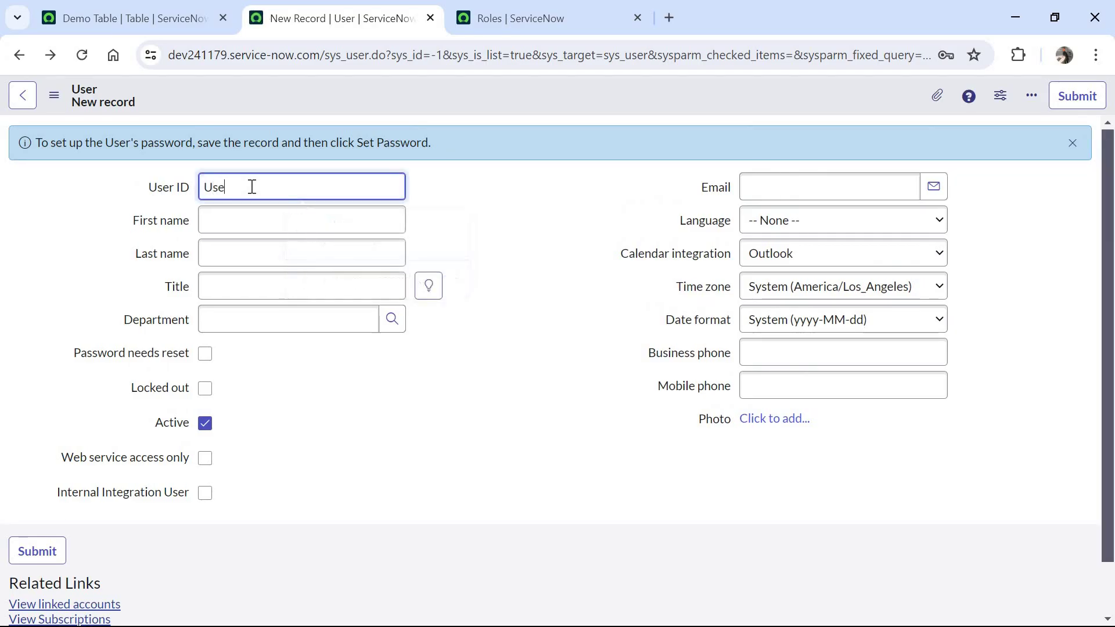
type("r C")
key("Tab")
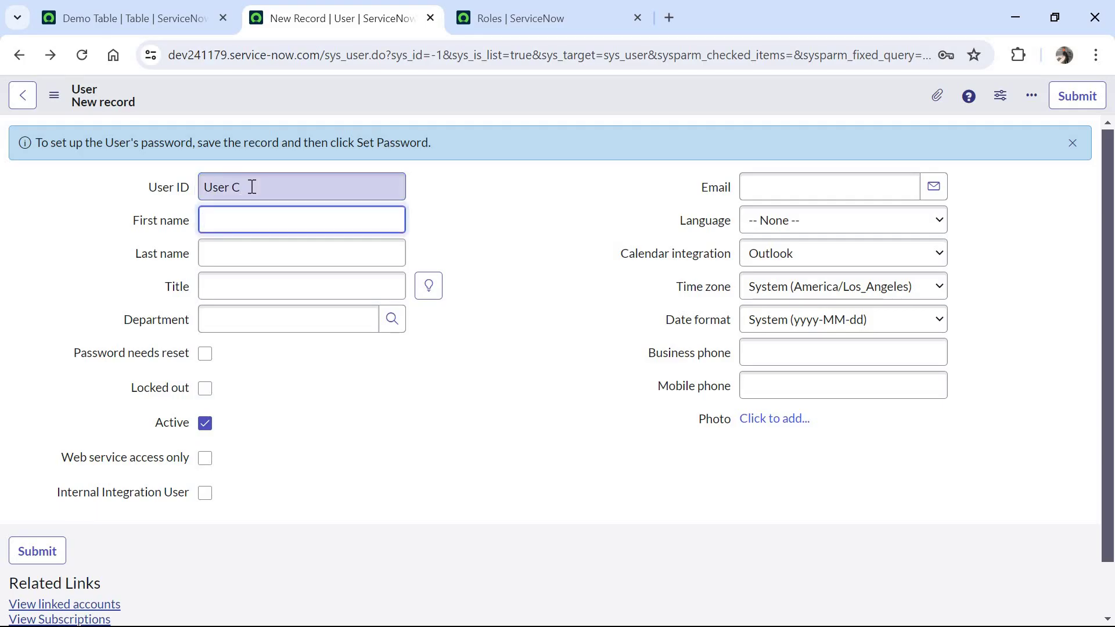
key("Tab")
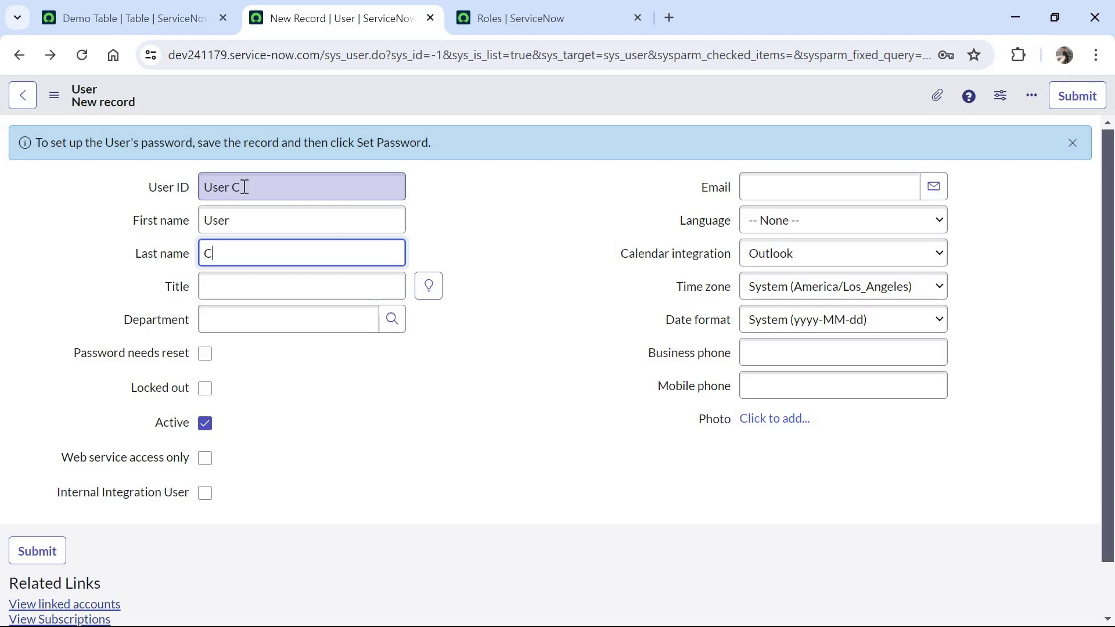
left_click(228, 187)
key("BackSpace")
right_click(659, 97)
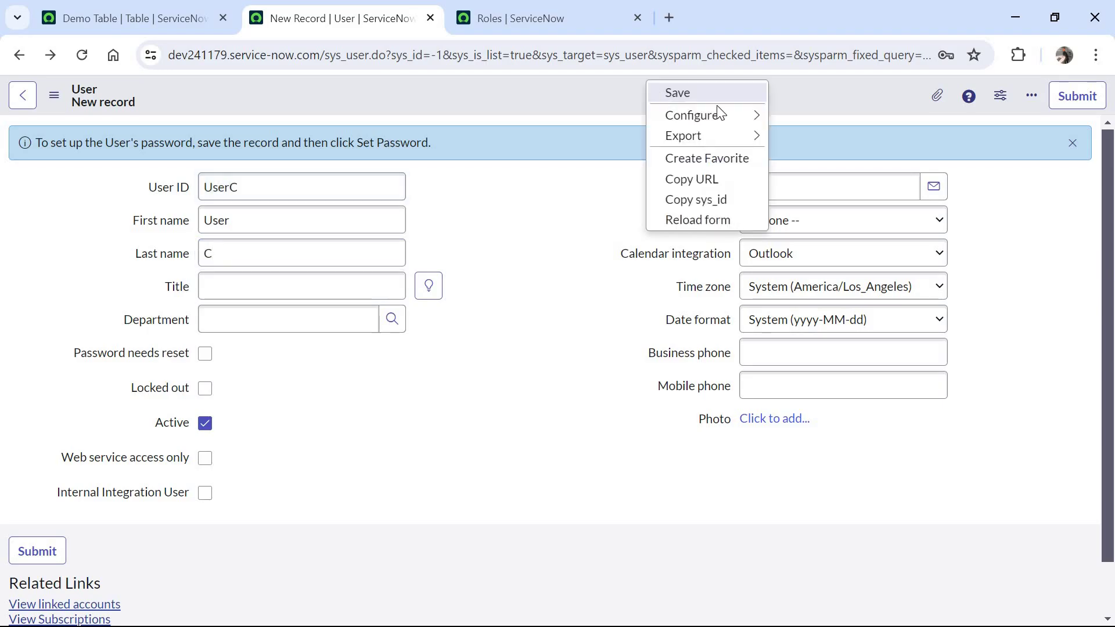
left_click(677, 104)
Search 'role c' and add Role C to User C's roles, then save.
scroll(930, 441, "down", 5)
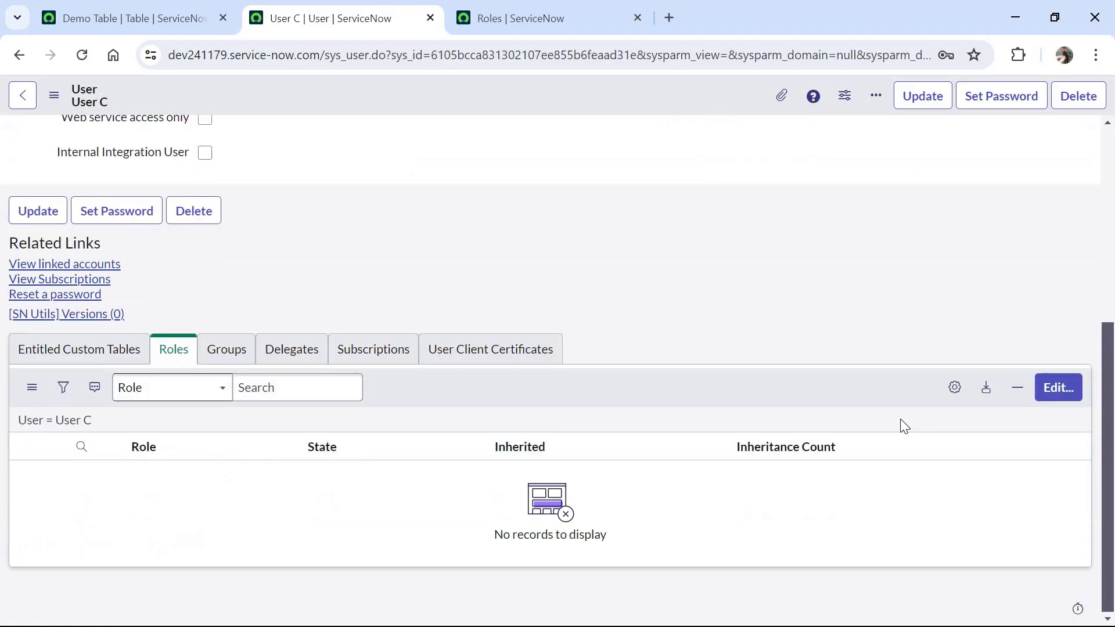
left_click(1066, 388)
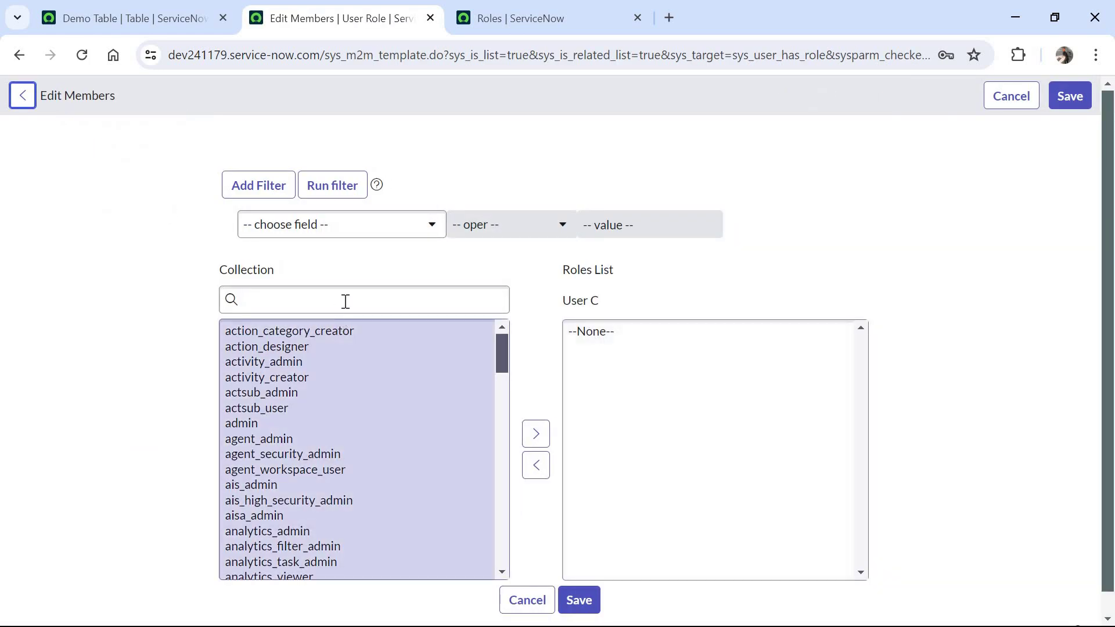
left_click(346, 301)
type("role c")
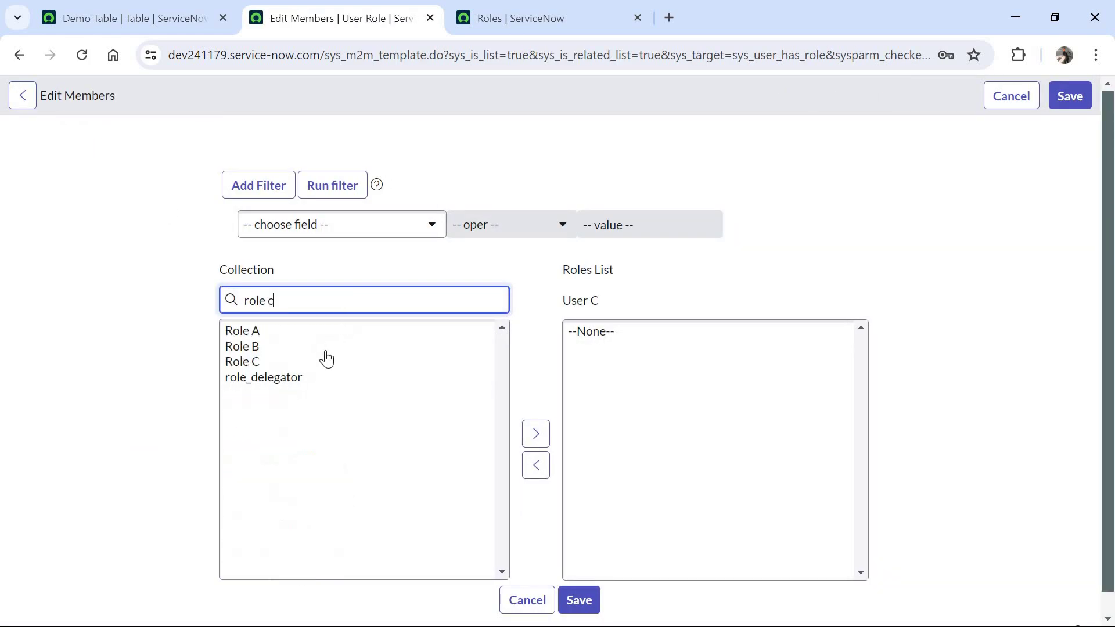
left_click(324, 334)
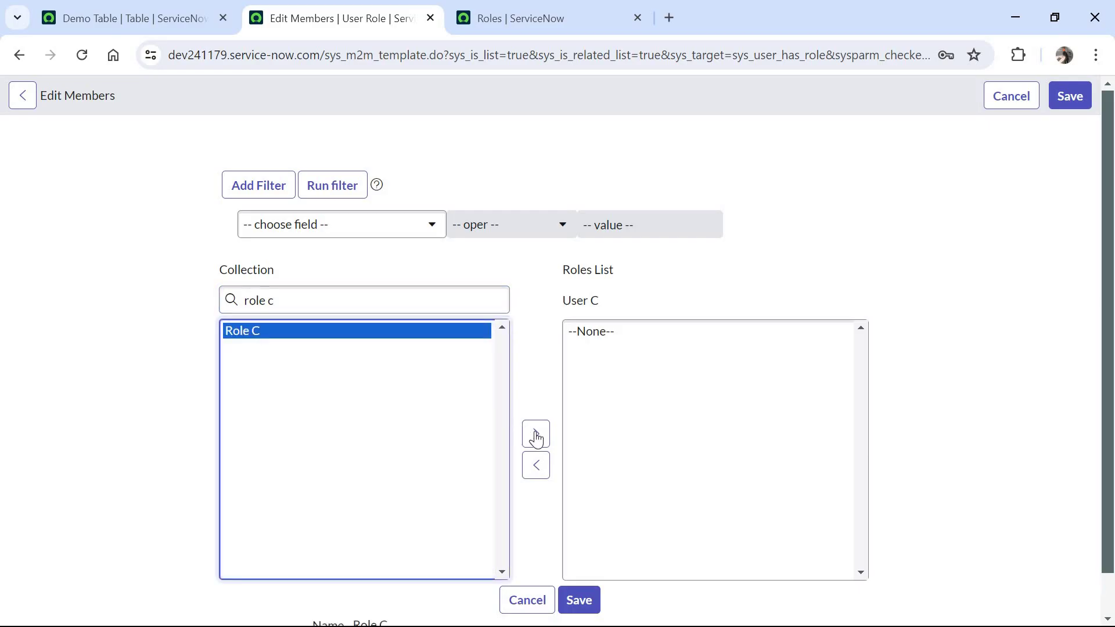
left_click(533, 435)
left_click(578, 608)
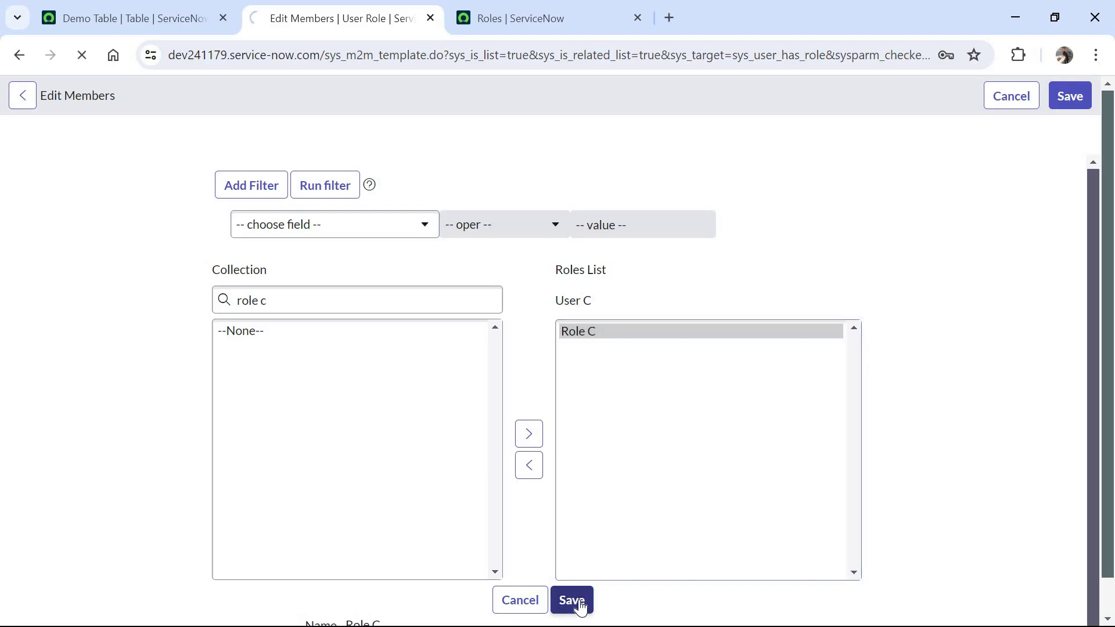
scroll(1108, 595, "down", 5)
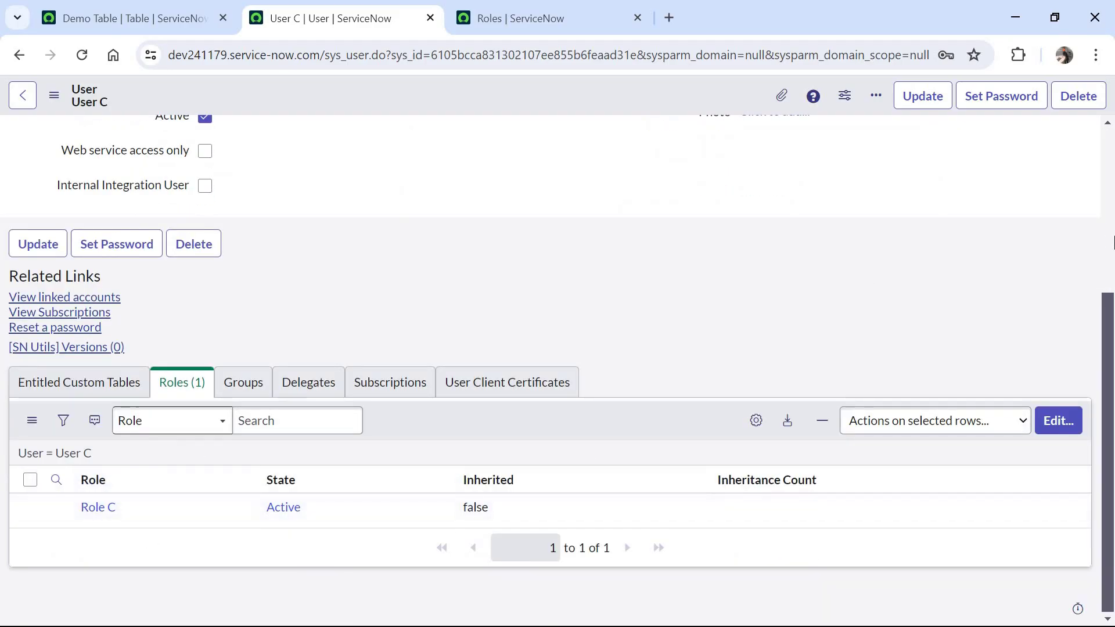
scroll(1113, 243, "up", 5)
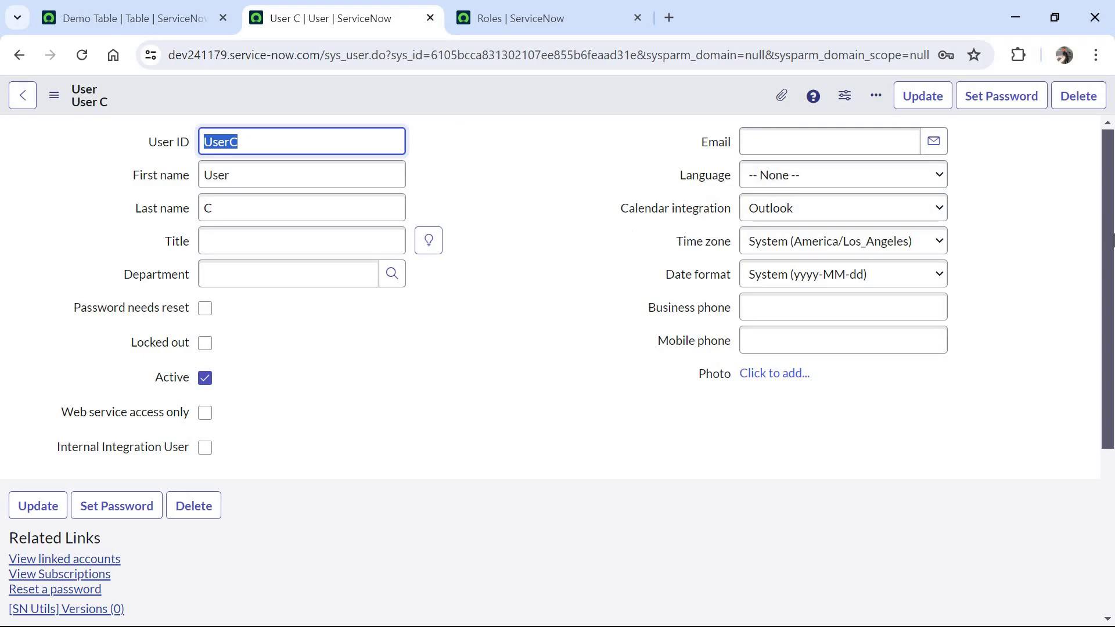
Add u_demo_table_user to User C's roles, save, and return to User C's record.
scroll(1110, 248, "down", 5)
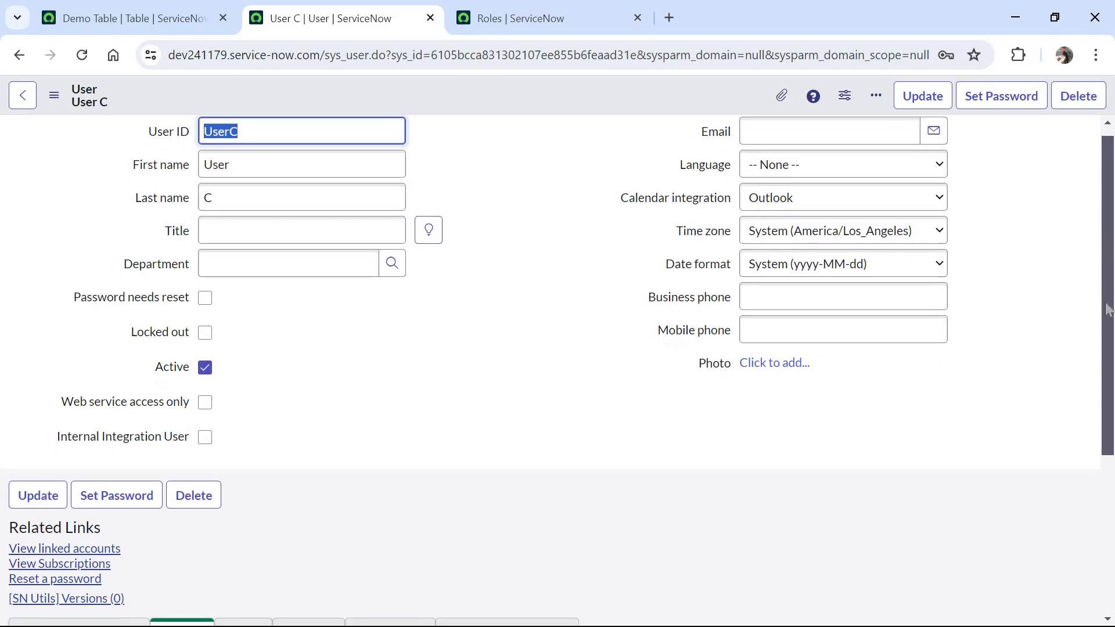
left_click(1058, 421)
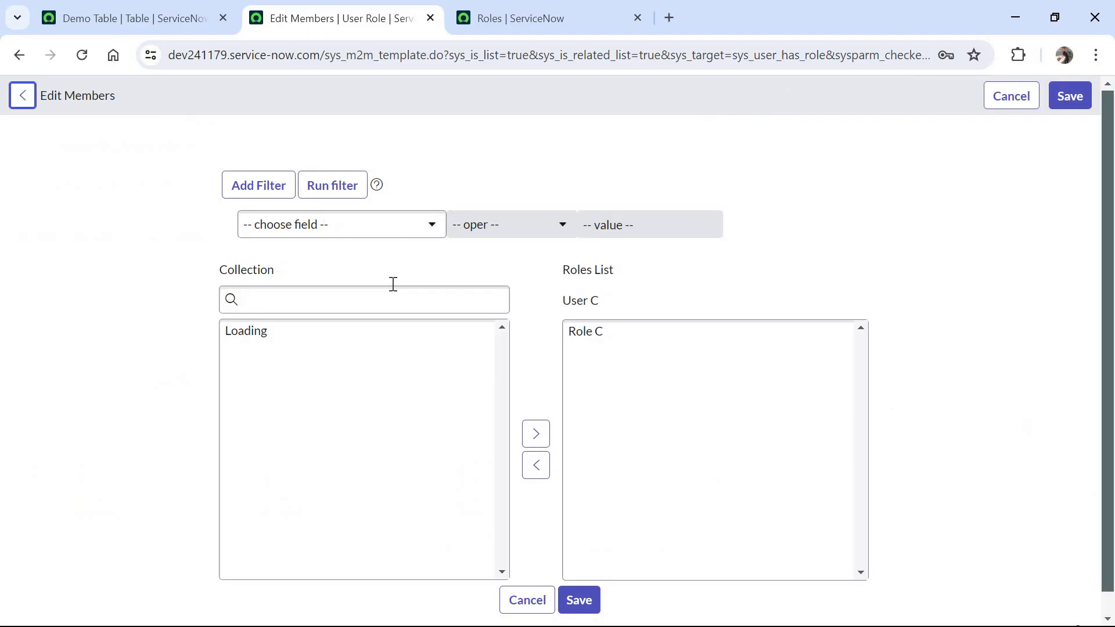
left_click(390, 291)
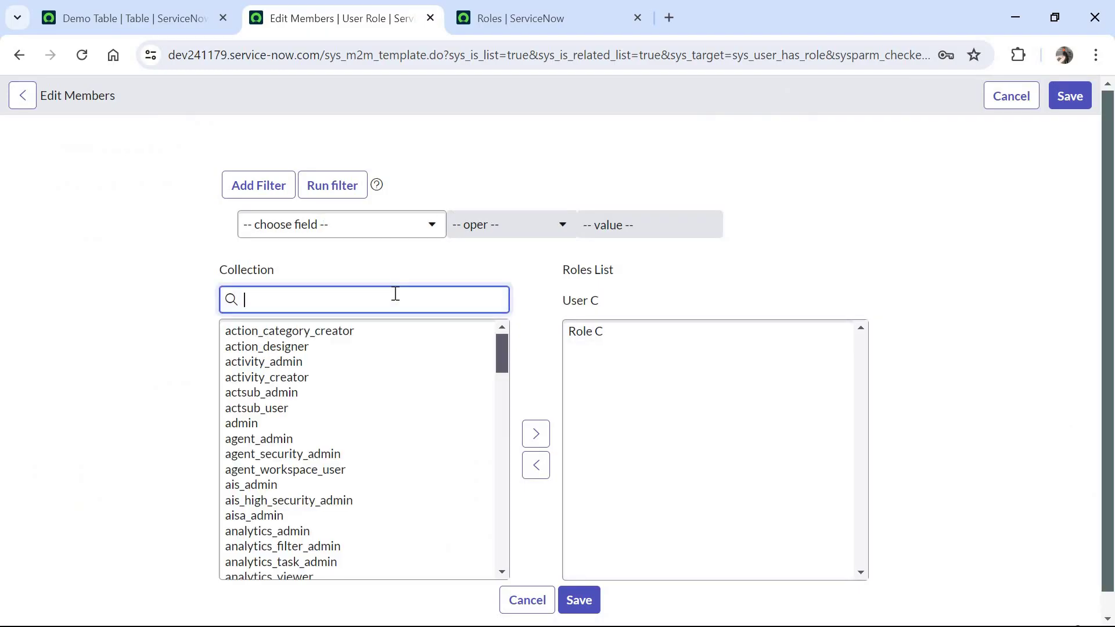
type("u_")
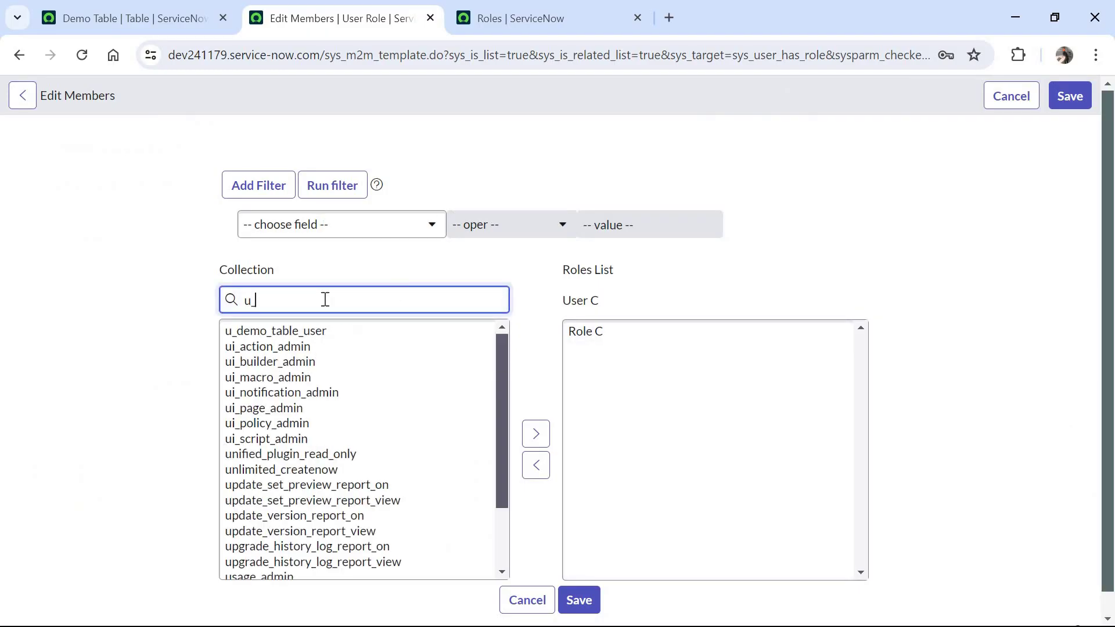
type("demo")
left_click(328, 334)
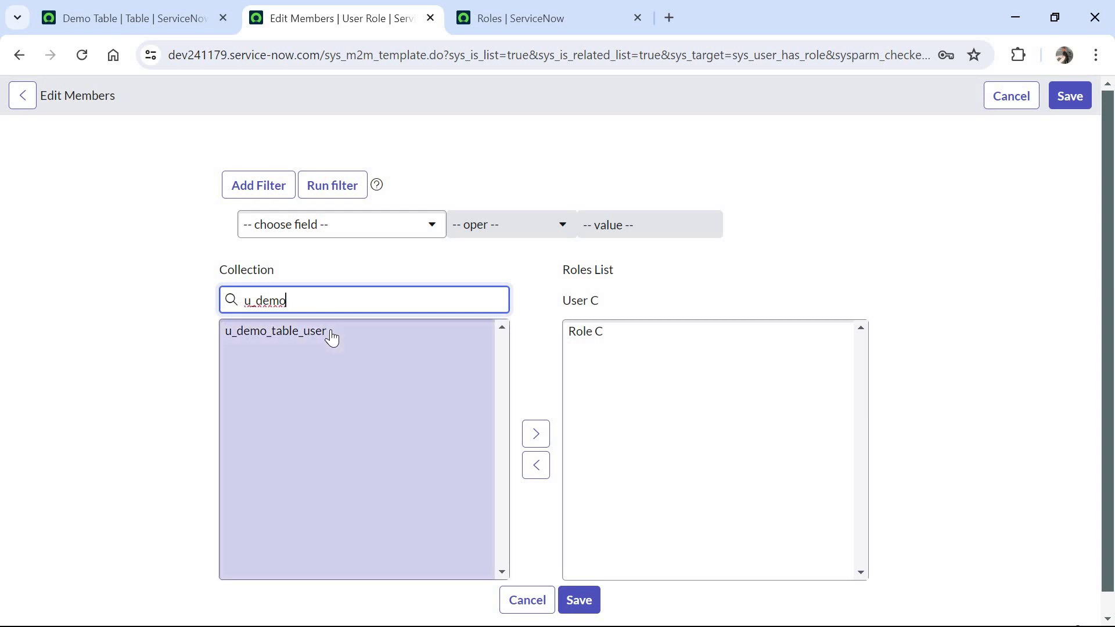
left_click(529, 436)
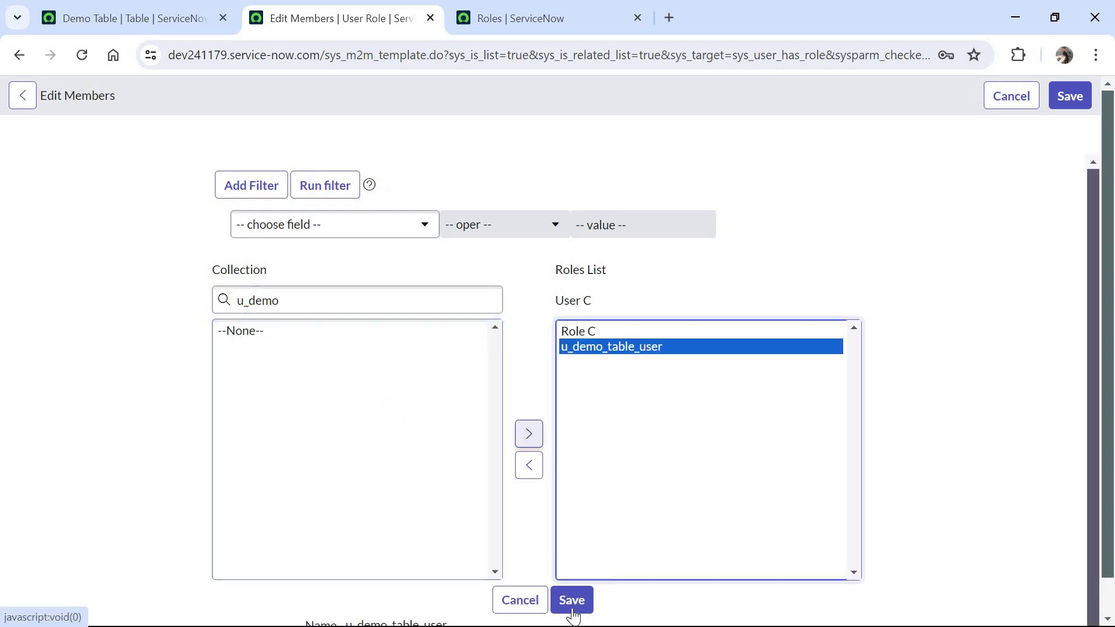
left_click(572, 604)
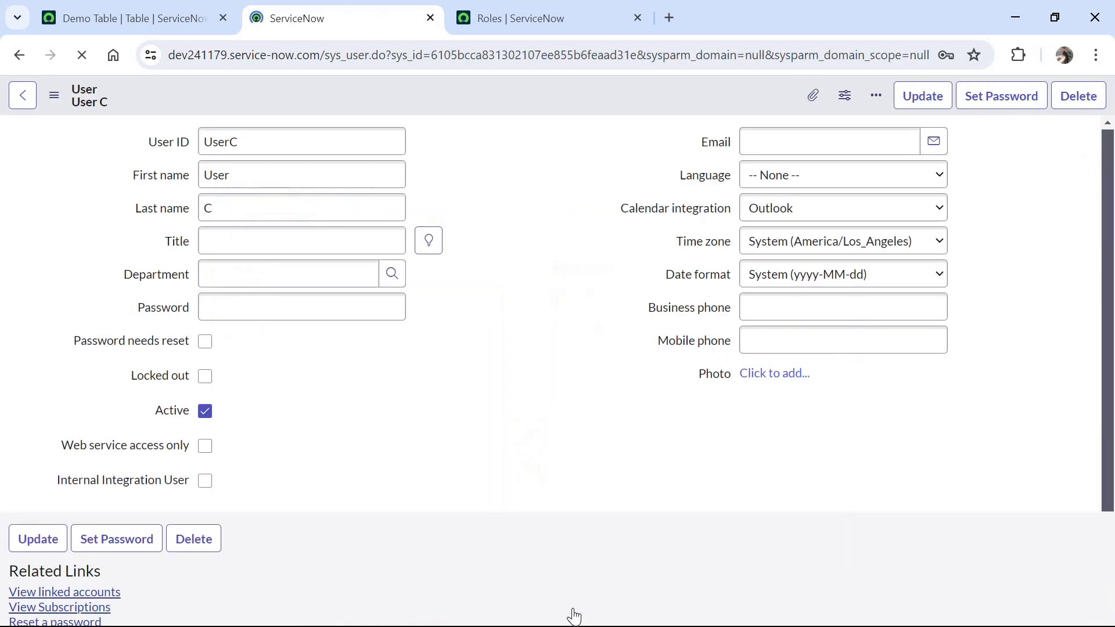
left_click(14, 56)
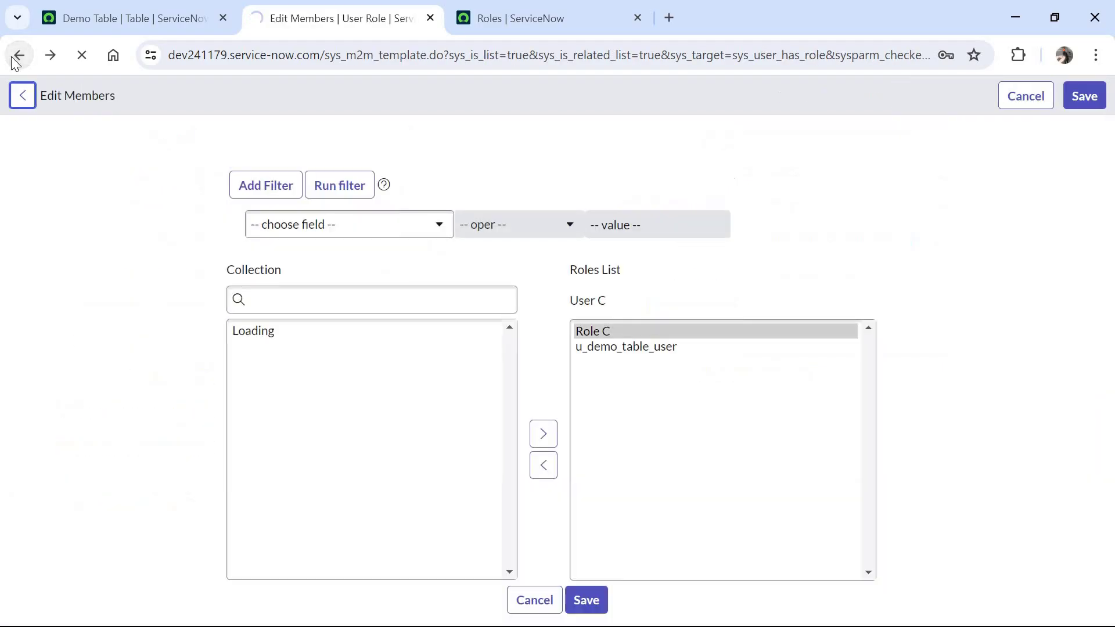
left_click(14, 56)
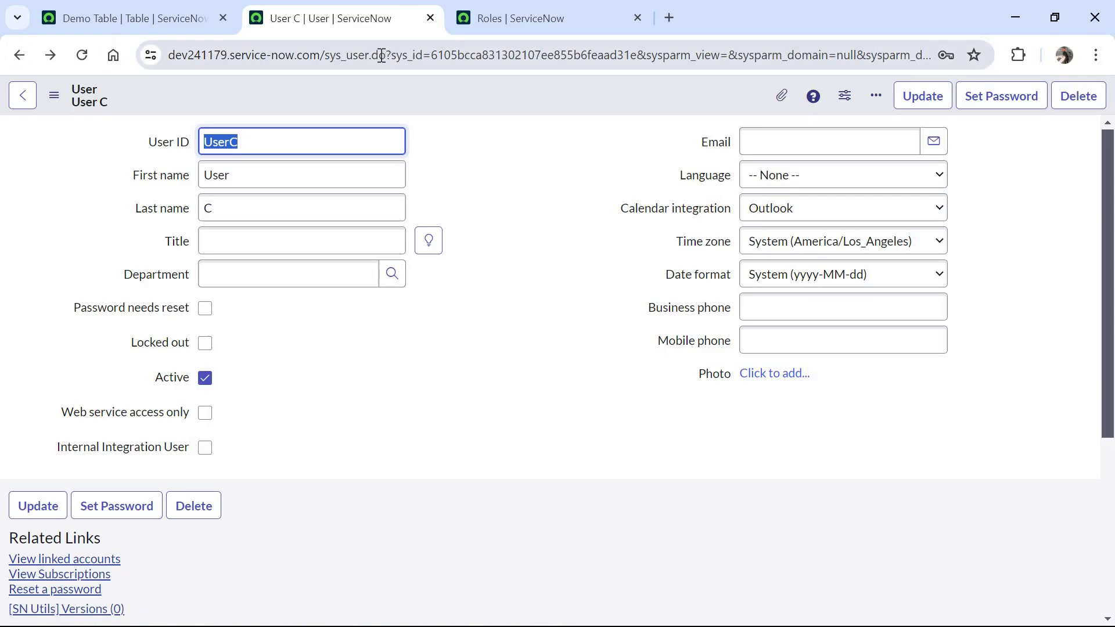
Filter the Users list to User IDs starting with 'user' and open User A and User B.
left_click_drag(372, 52, 930, 54)
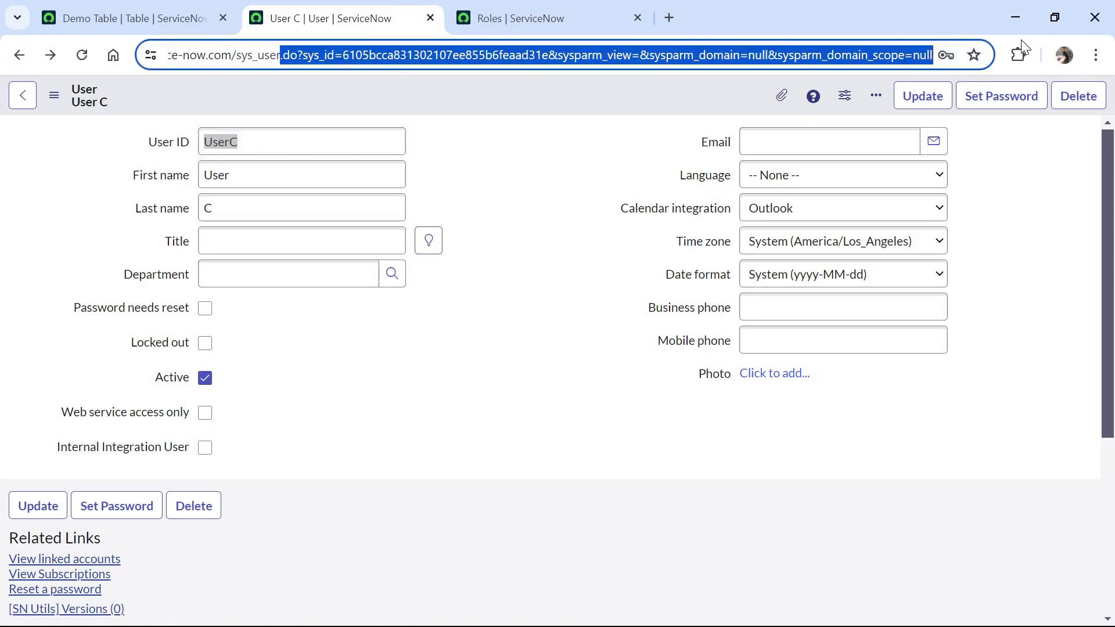
key("BackSpace")
type("_list.do")
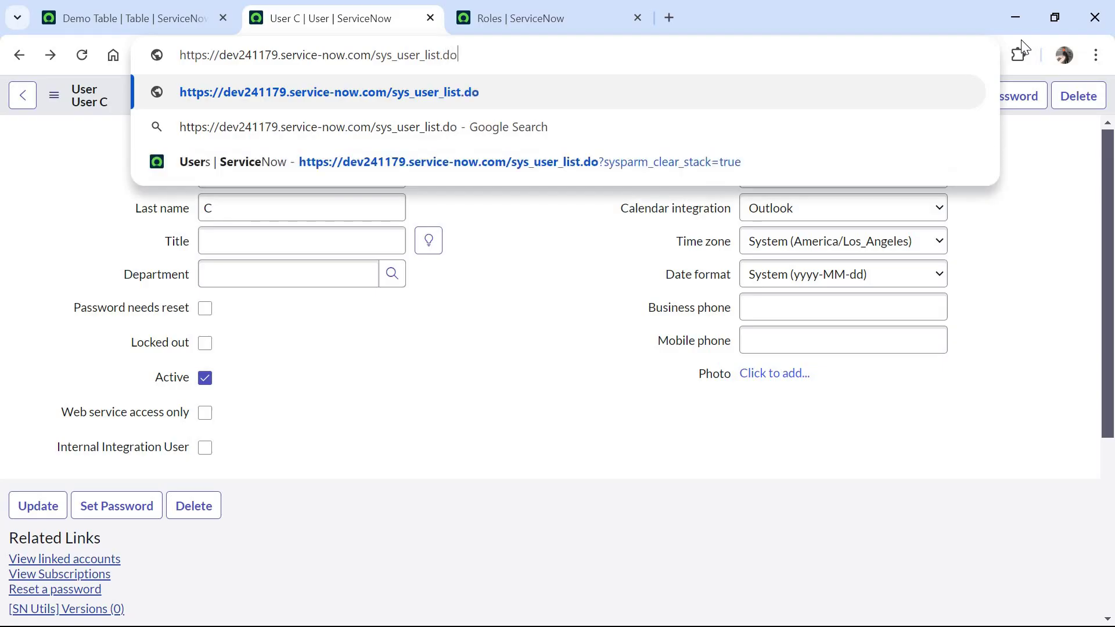
key("Return")
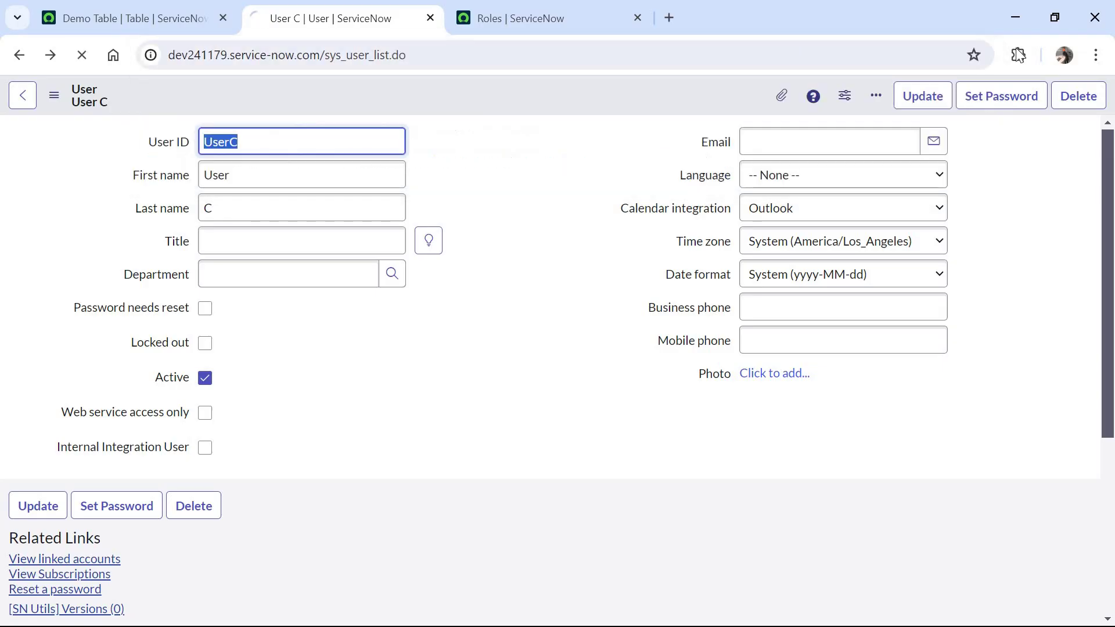
left_click(132, 186)
type("user")
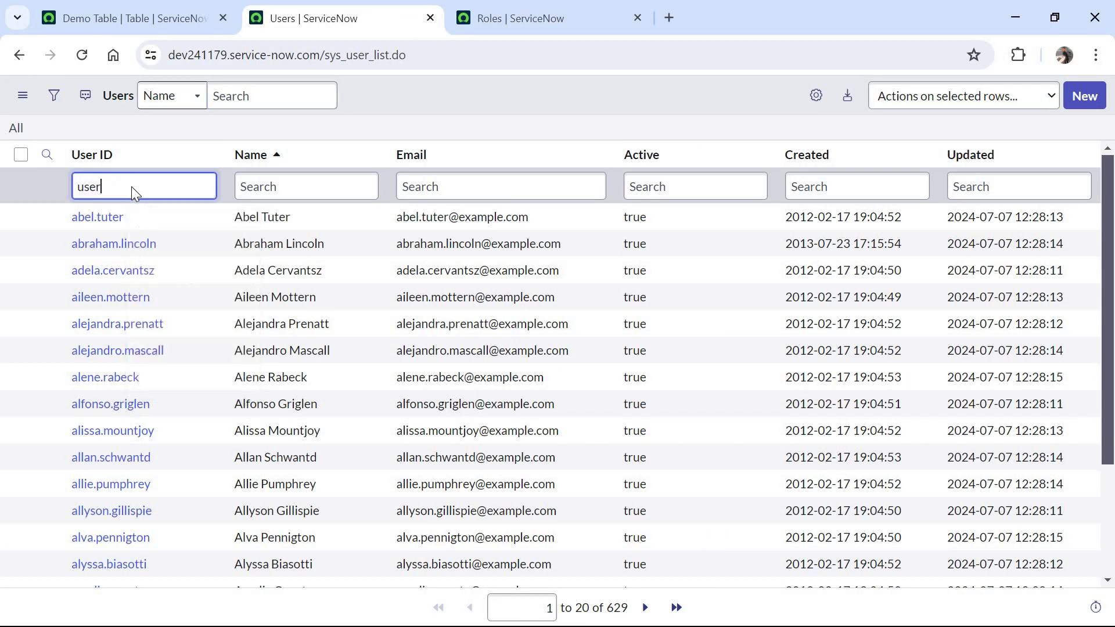
key("Return")
left_click(93, 217, "ctrl")
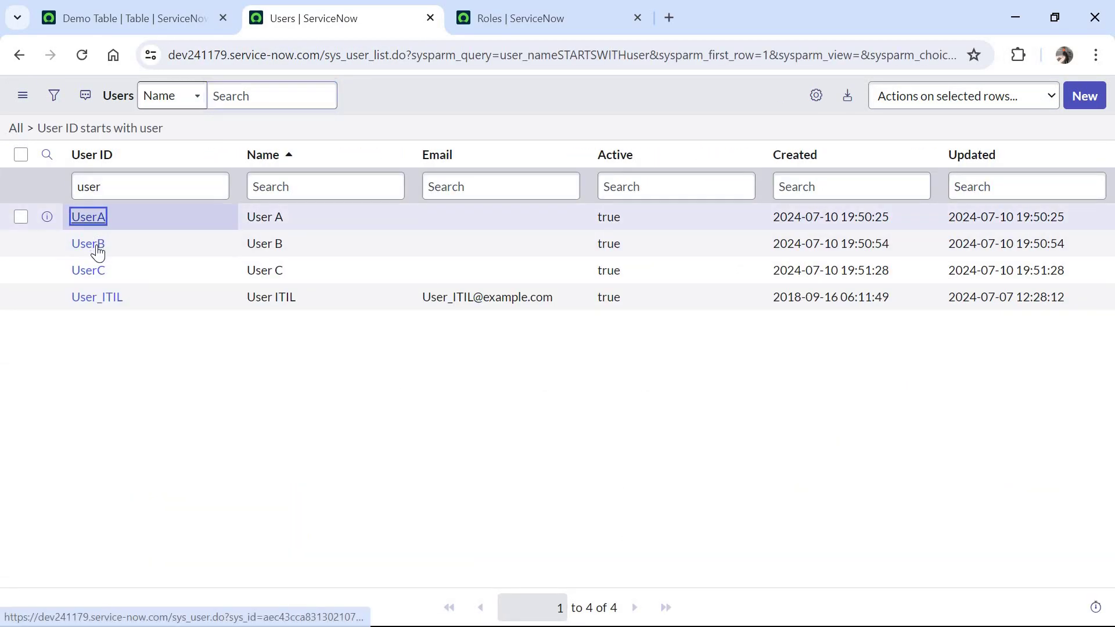
left_click(94, 244, "ctrl")
Add the u_demo_table_user role to User A and save.
left_click(504, 18)
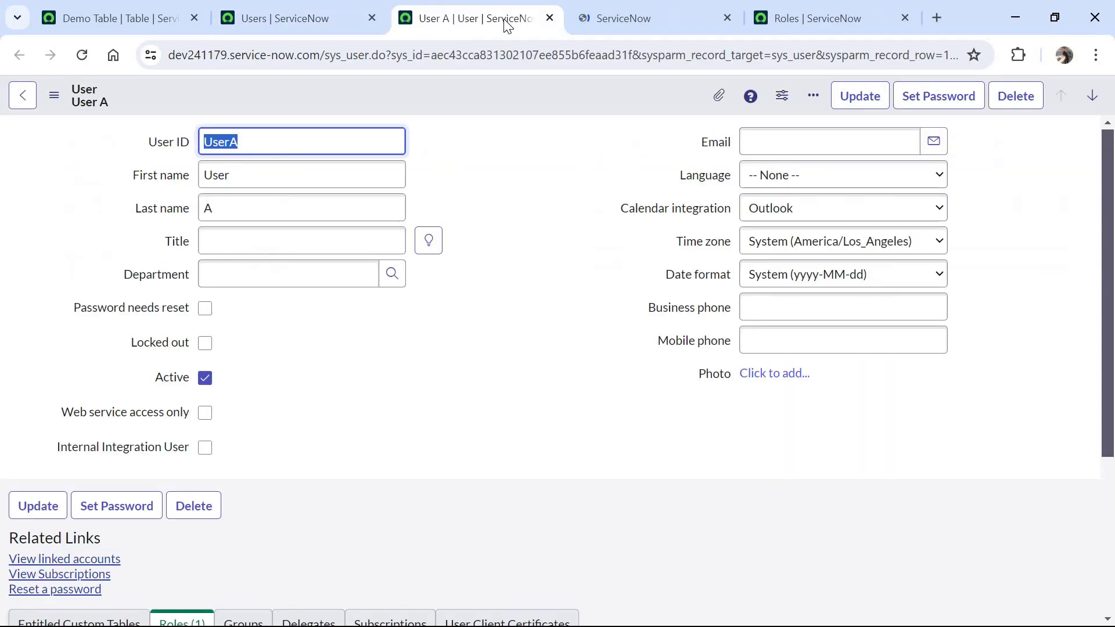
scroll(1057, 429, "down", 5)
left_click(1057, 429)
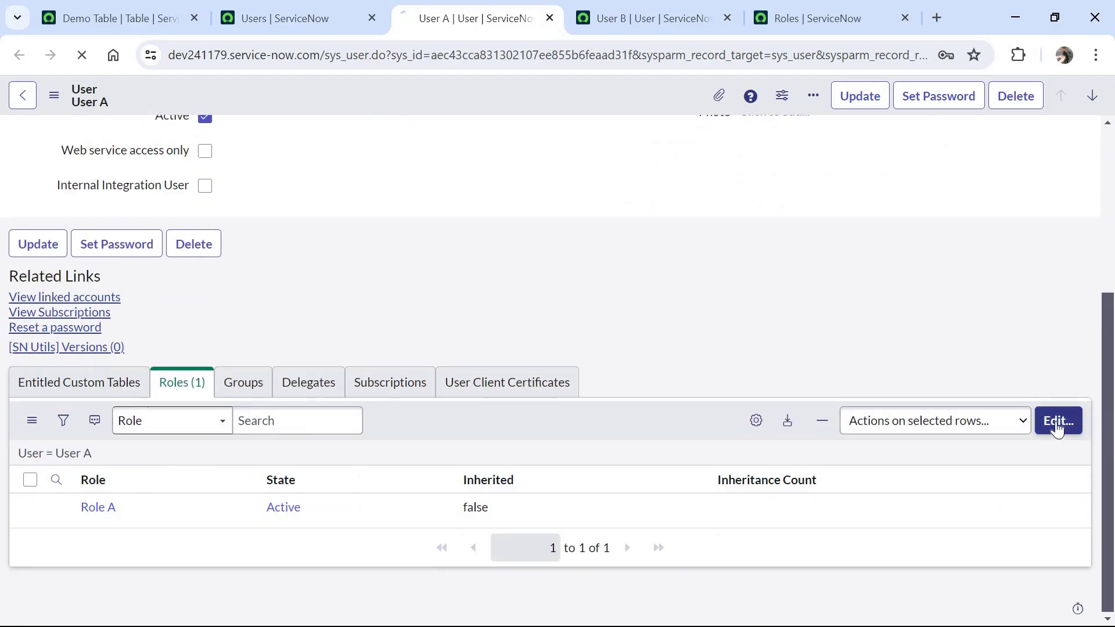
type("u_demo")
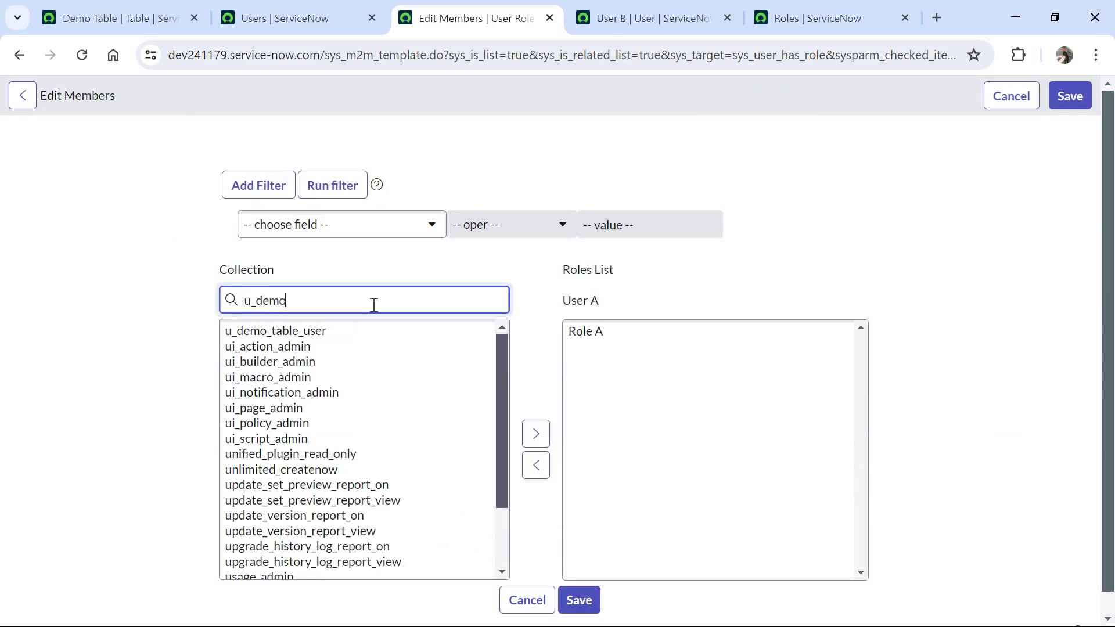
double_click(352, 330)
left_click(572, 600)
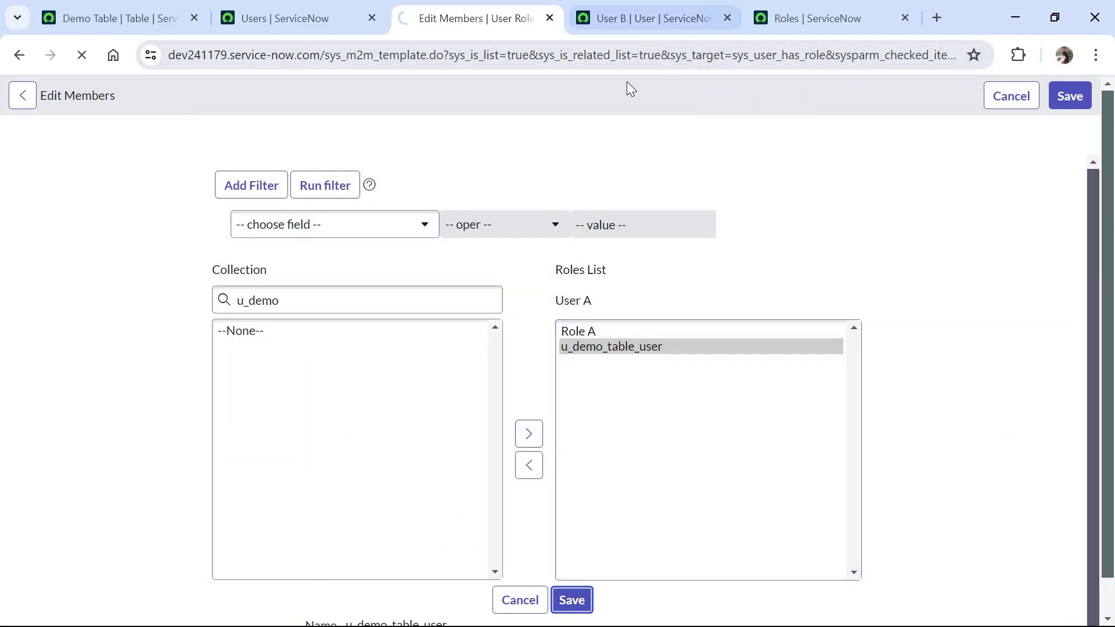
Add u_demo_table_user to User B's roles, save, and return to the Demo Table record.
left_click(651, 18)
left_click(1066, 429)
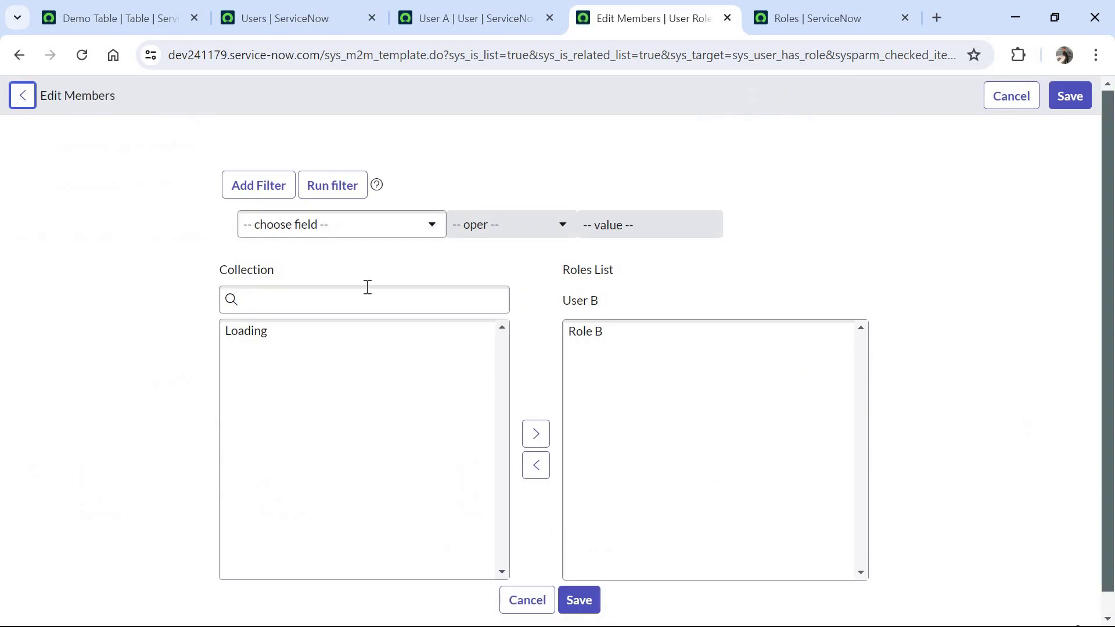
left_click(379, 294)
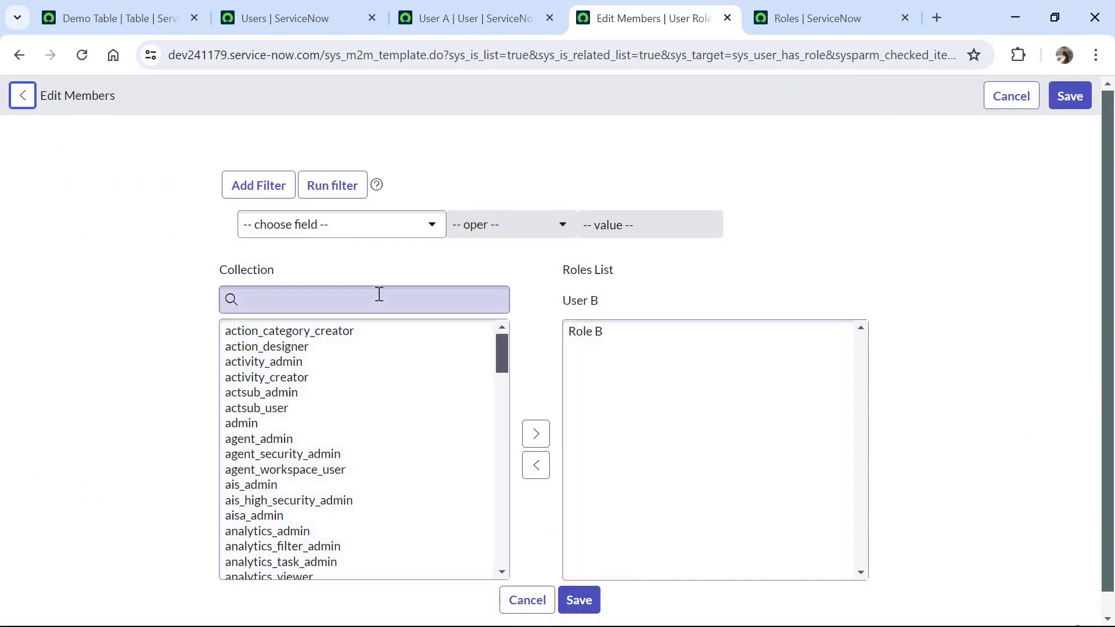
type("u_de")
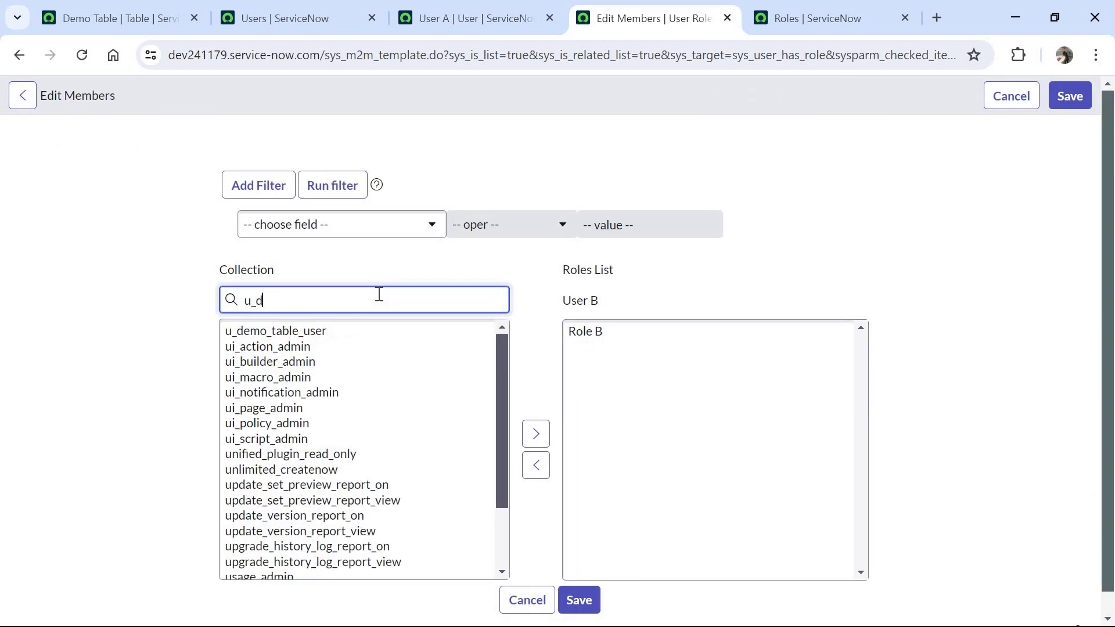
left_click(343, 334)
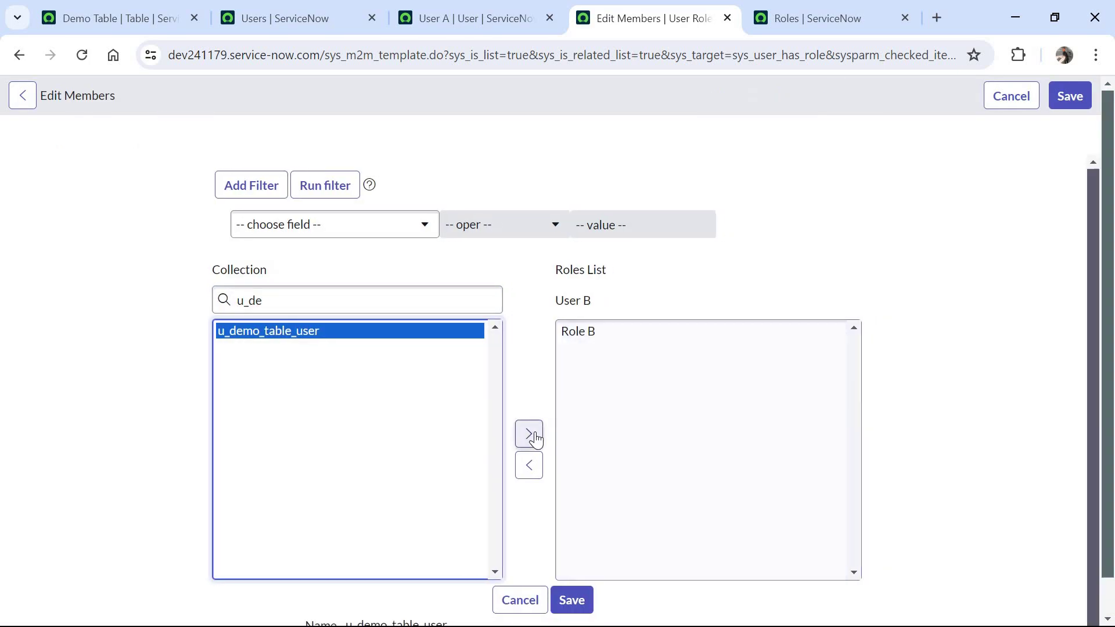
left_click(535, 433)
left_click(579, 600)
left_click(103, 14)
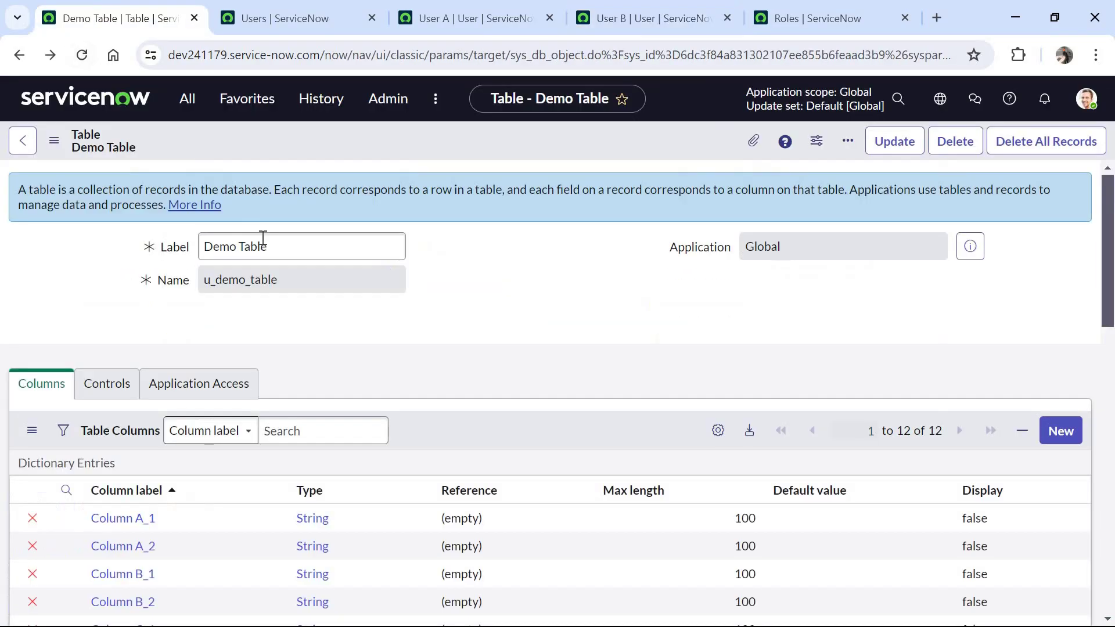
Scroll the Demo Table record down to its Access Controls (4) for read, write, create and delete.
left_click(268, 248)
triple_click(268, 253)
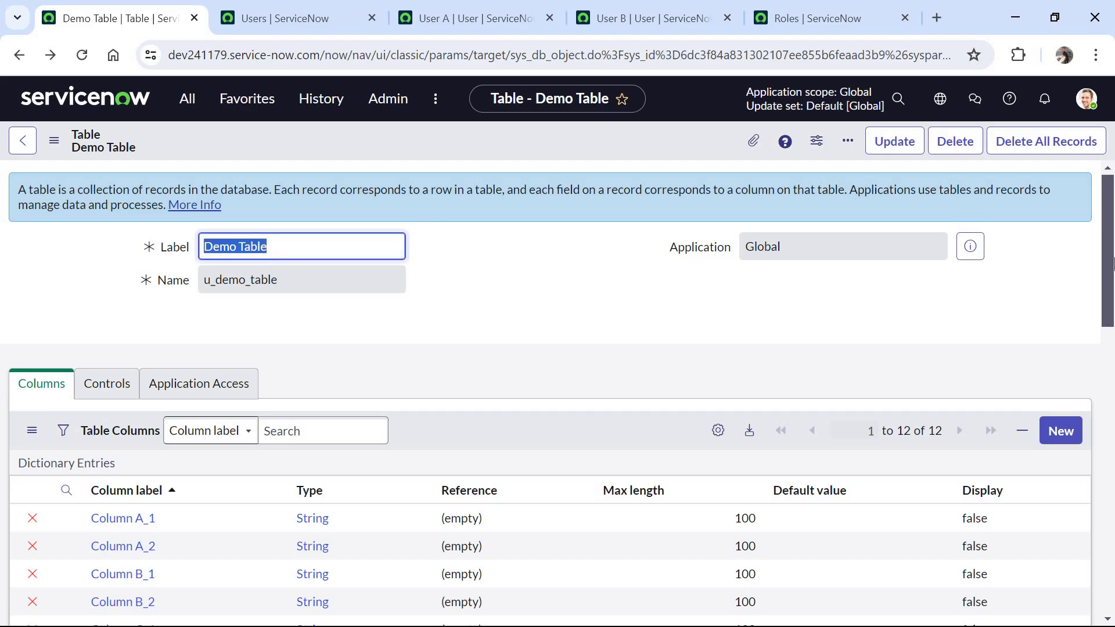
scroll(1113, 440, "down", 20)
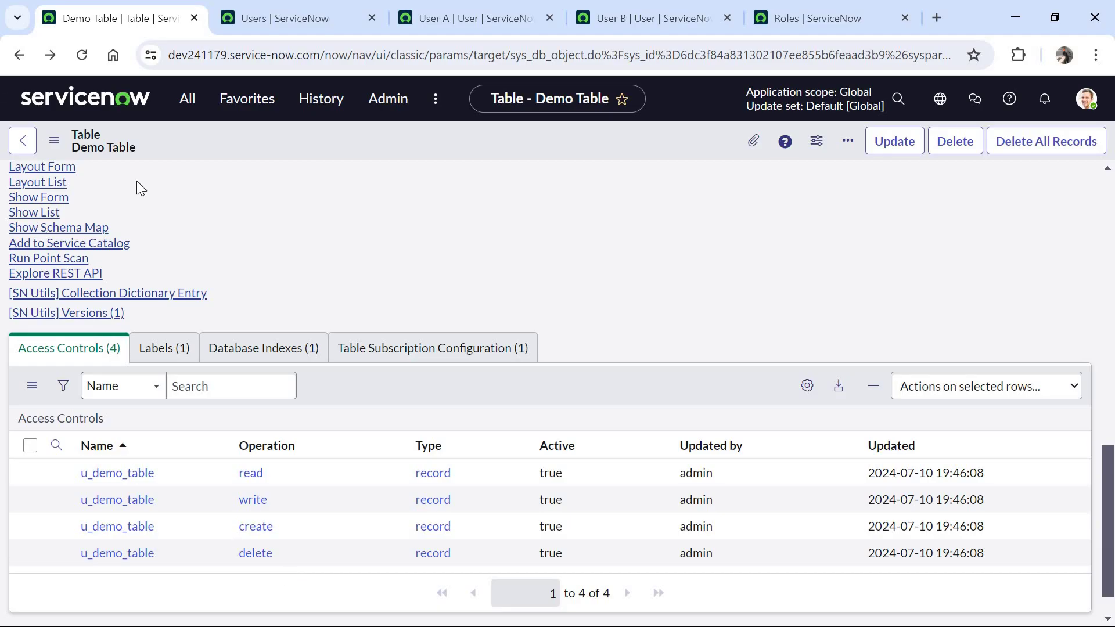
Filter the navigator by 'acl' and open System Security > Access Control (ACL).
left_click(190, 102)
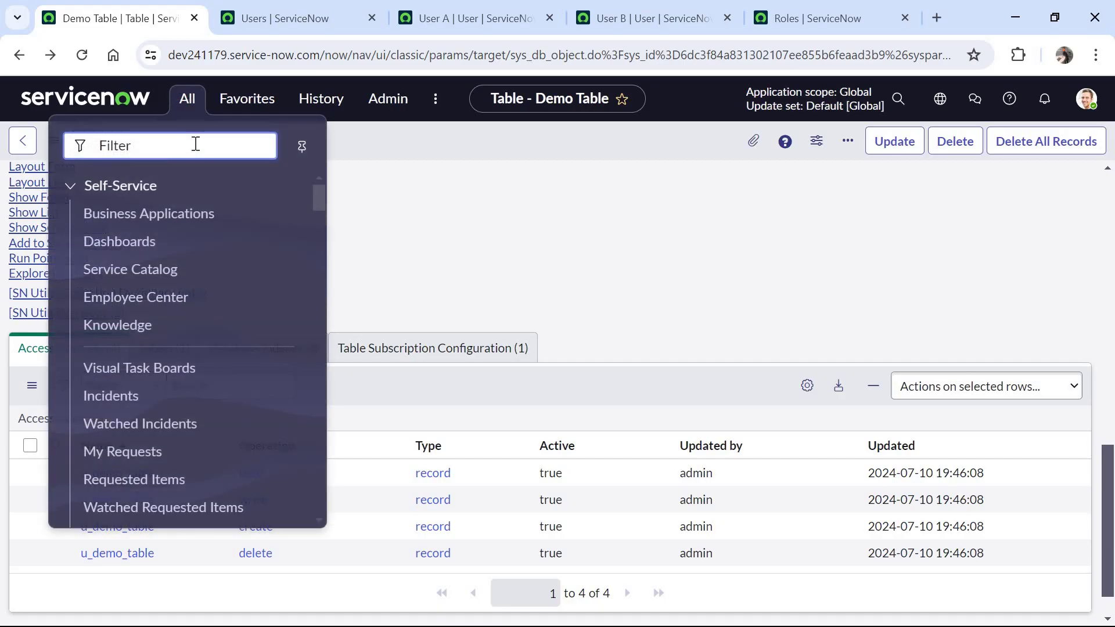
type("acl")
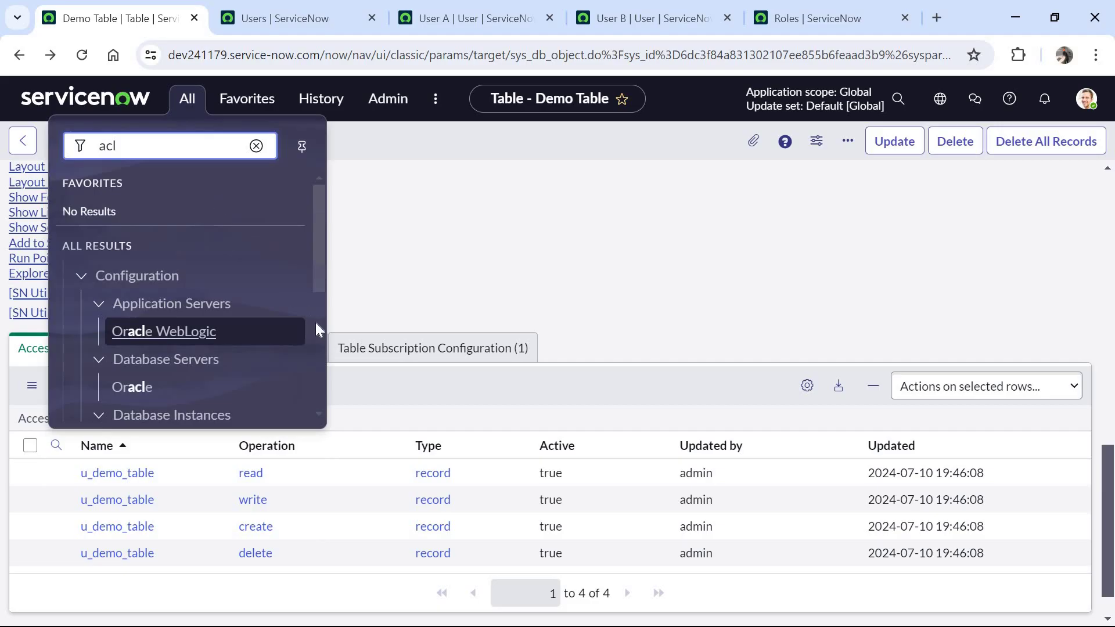
scroll(316, 322, "down", 5)
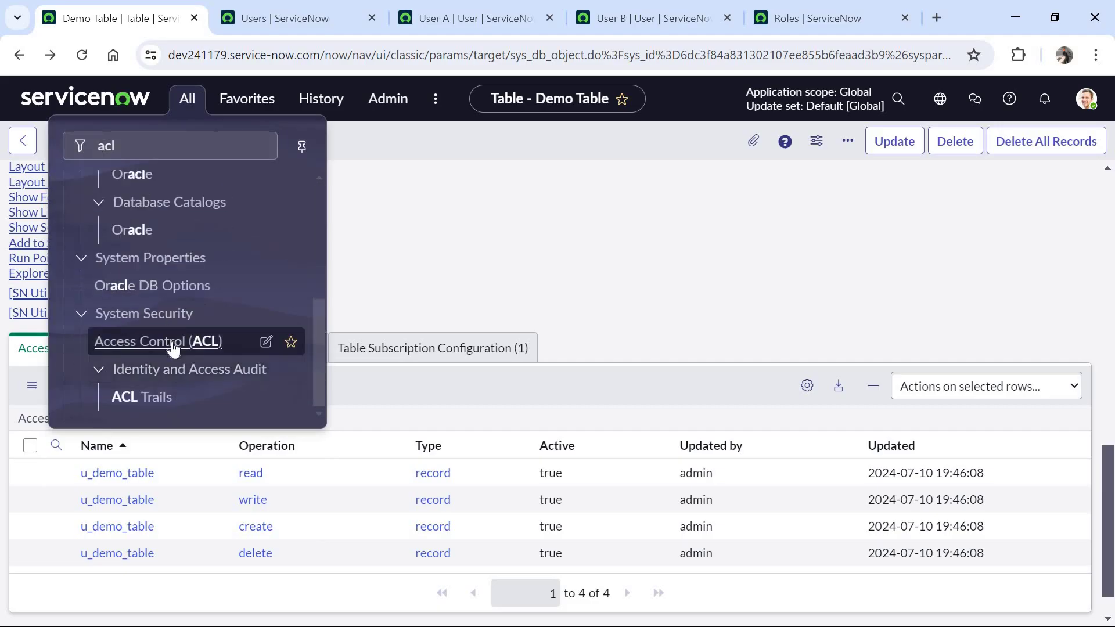
left_click(173, 347)
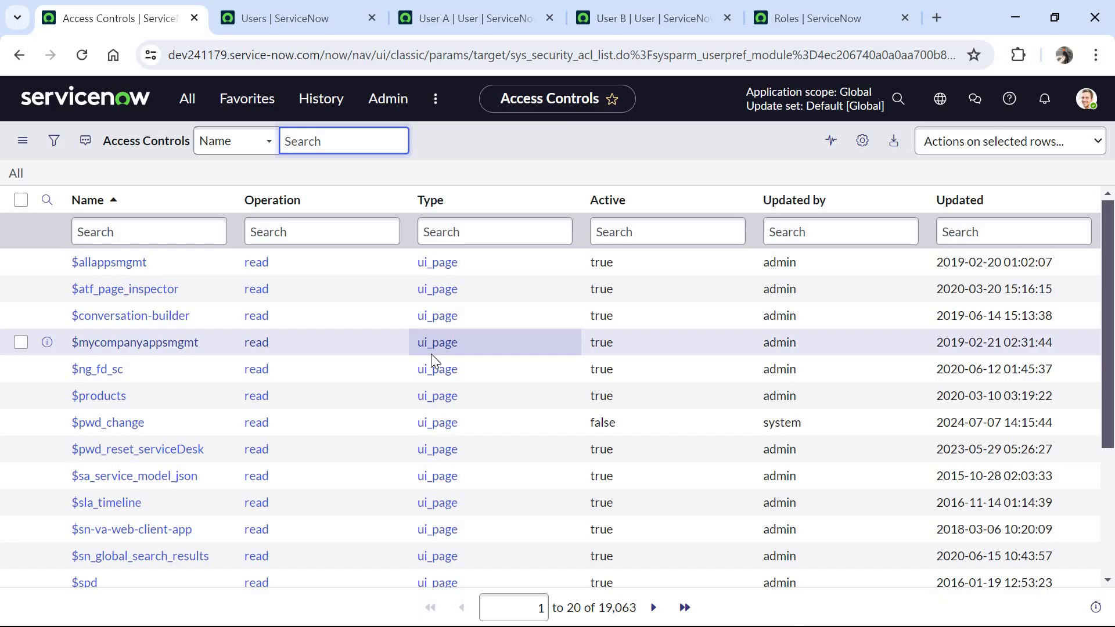
Elevate the current session to security_admin through the profile menu's Elevate role option.
left_click(1087, 99)
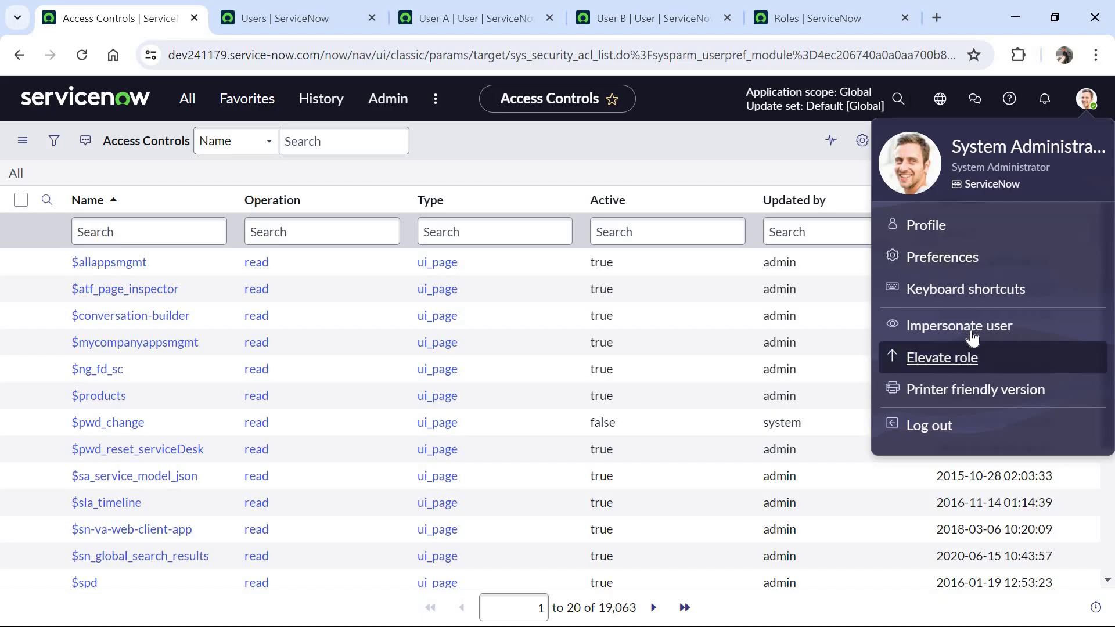
left_click(966, 357)
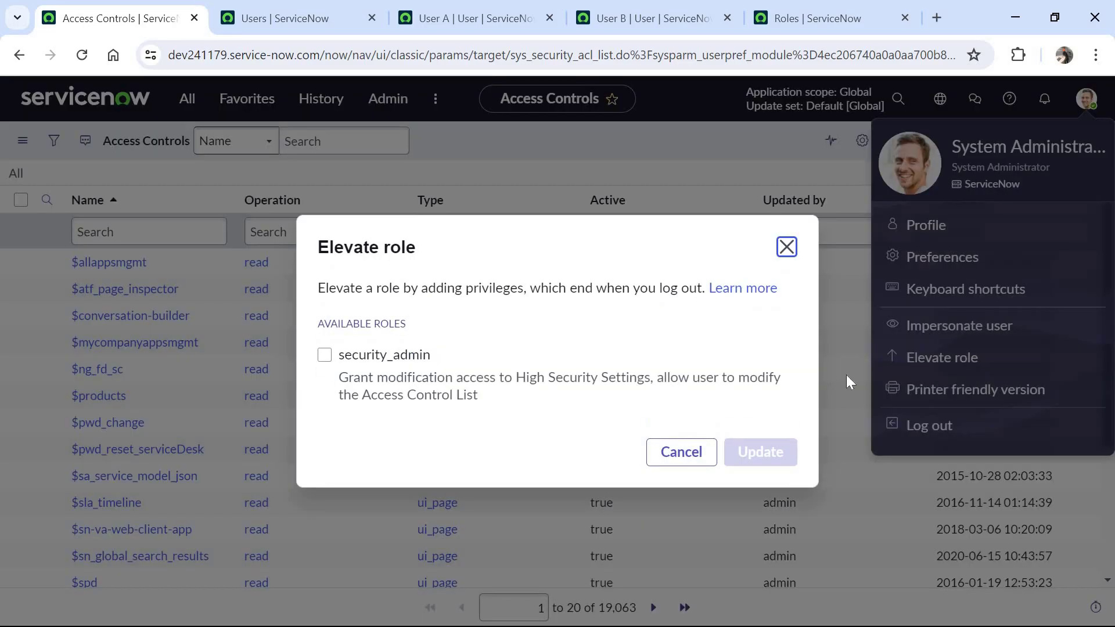
left_click(325, 356)
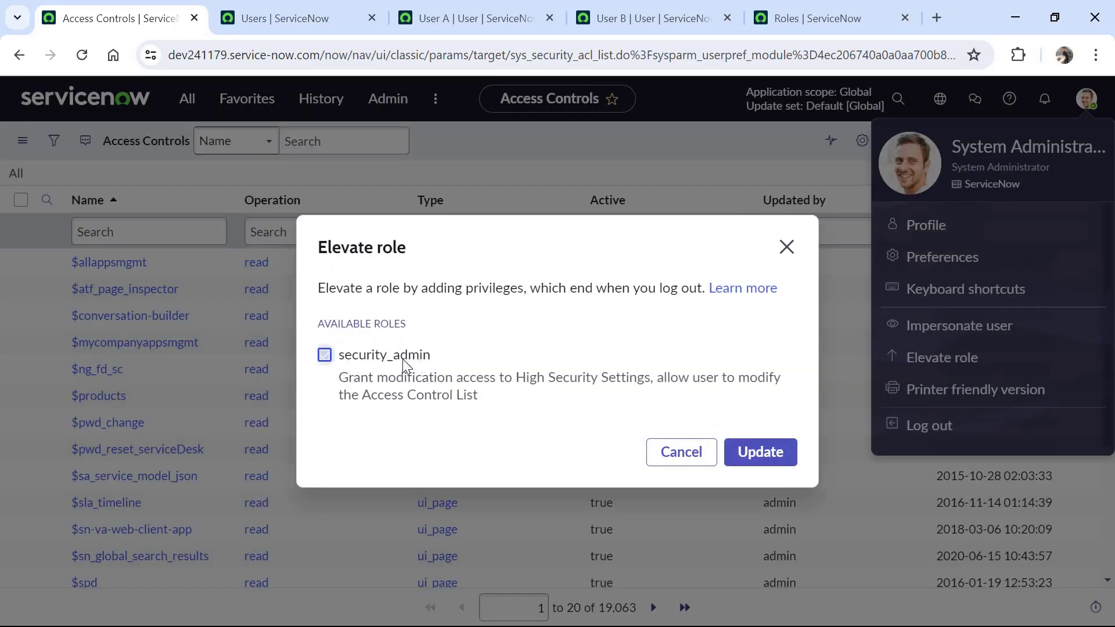
left_click(764, 459)
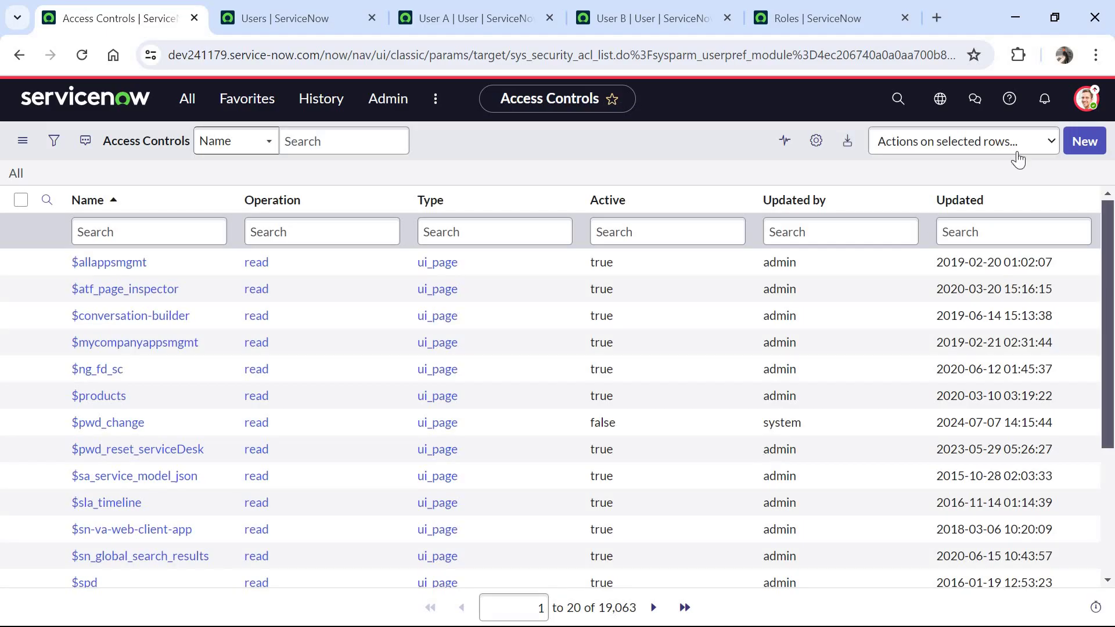
Start a new read access control on the Demo Table's Column A_1 field.
left_click(1083, 144)
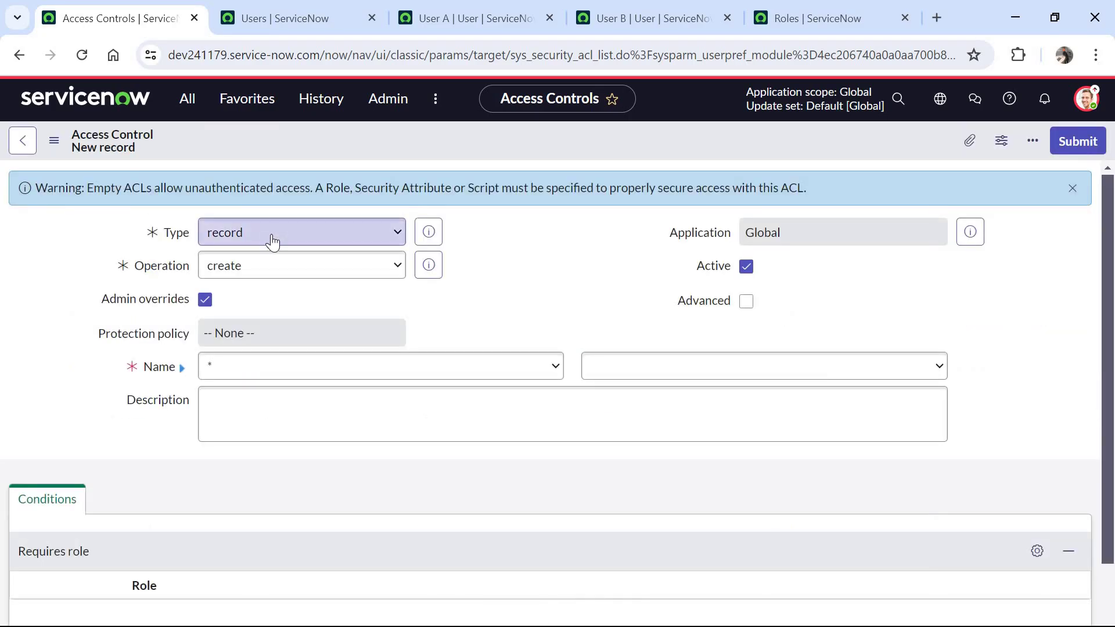
left_click(279, 277)
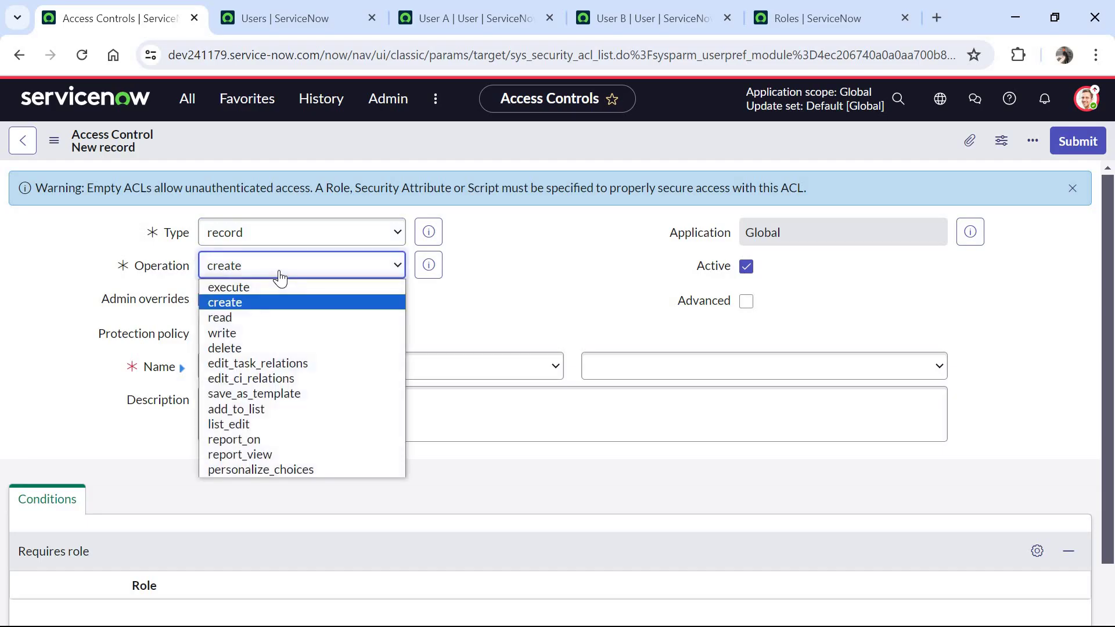
left_click(265, 318)
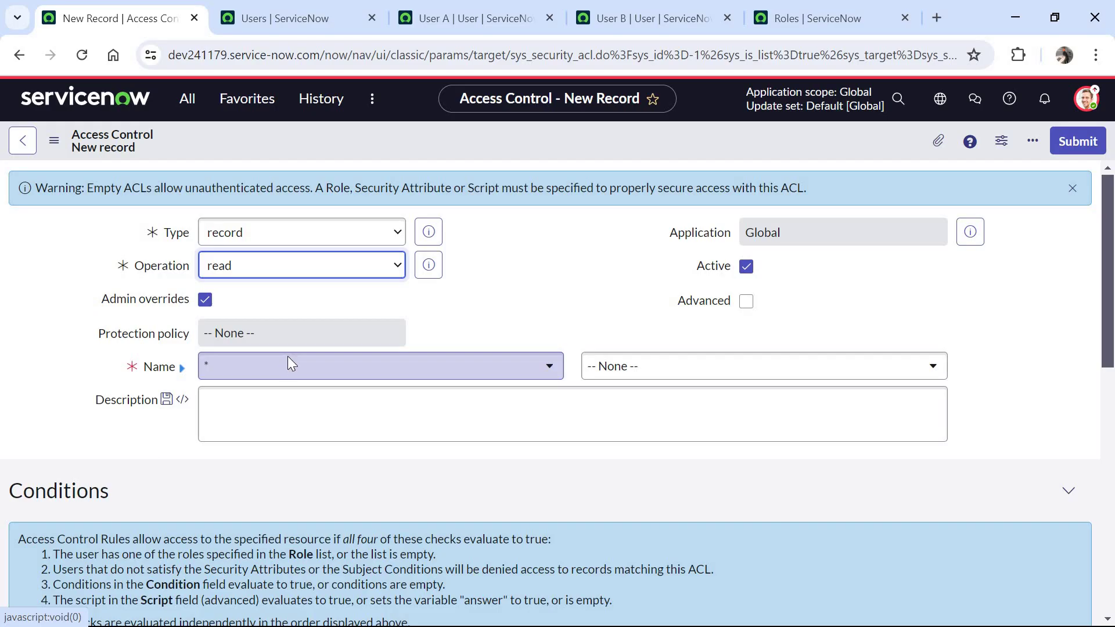
left_click(289, 365)
type("u_demo")
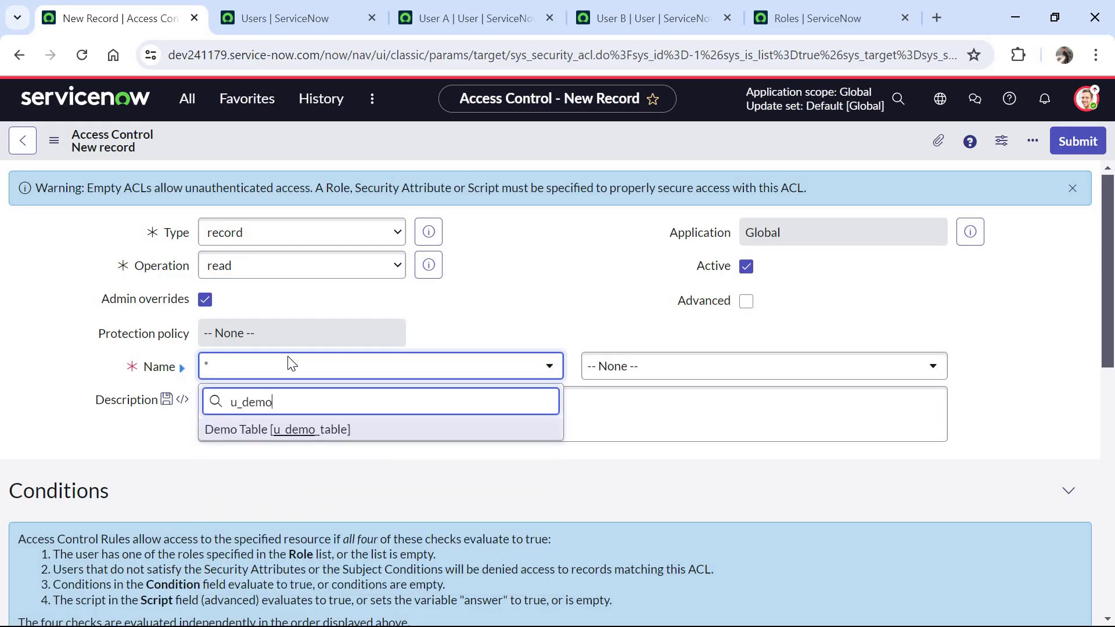
key("Return")
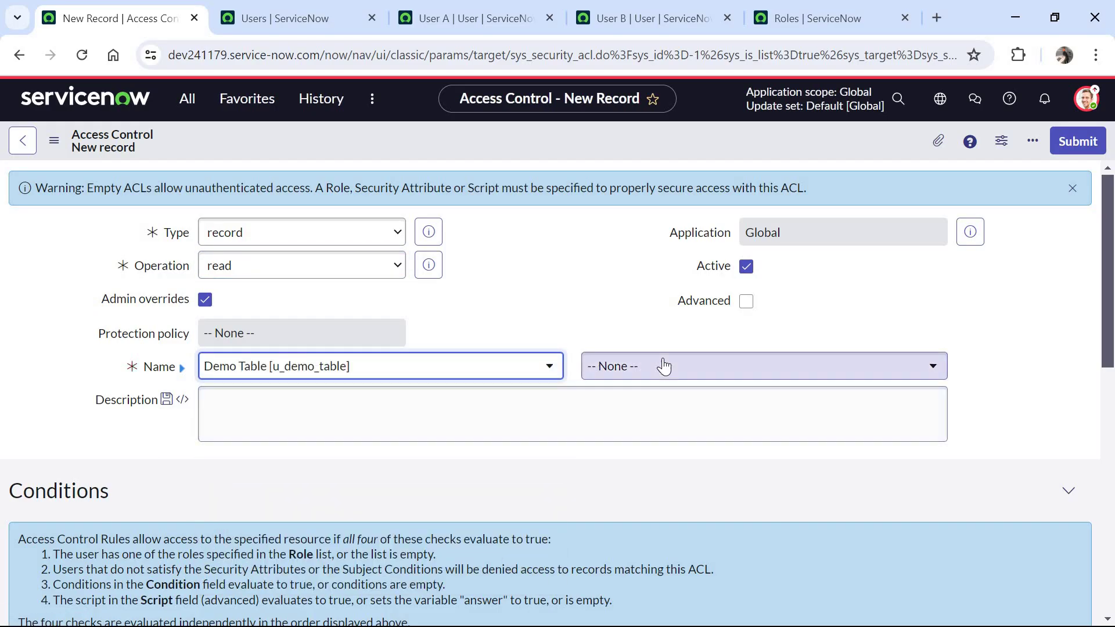
left_click(664, 360)
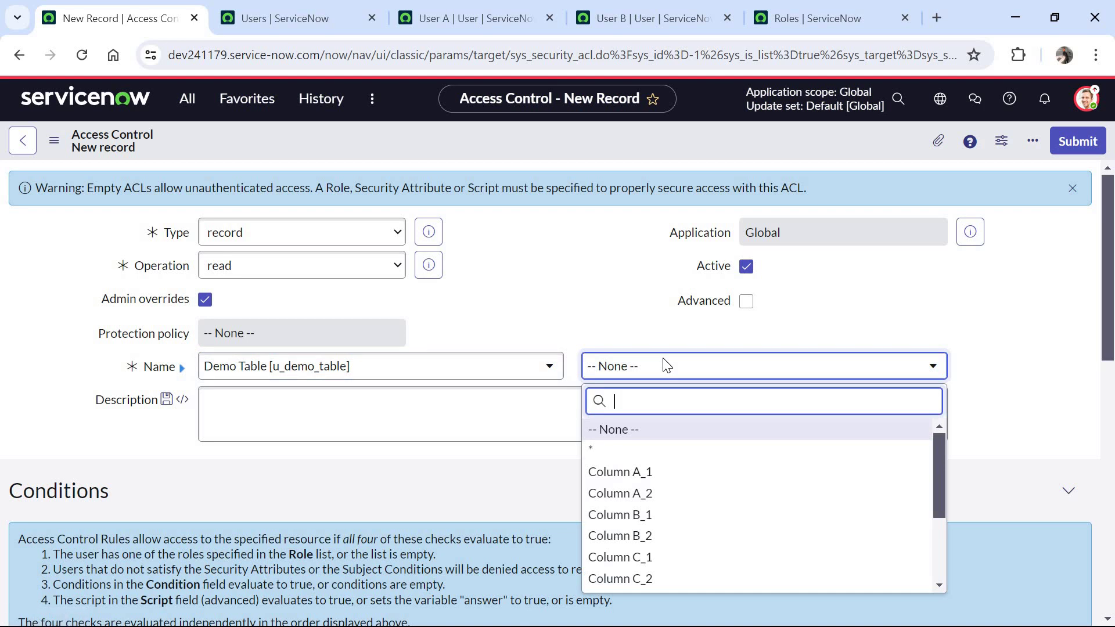
left_click(668, 480)
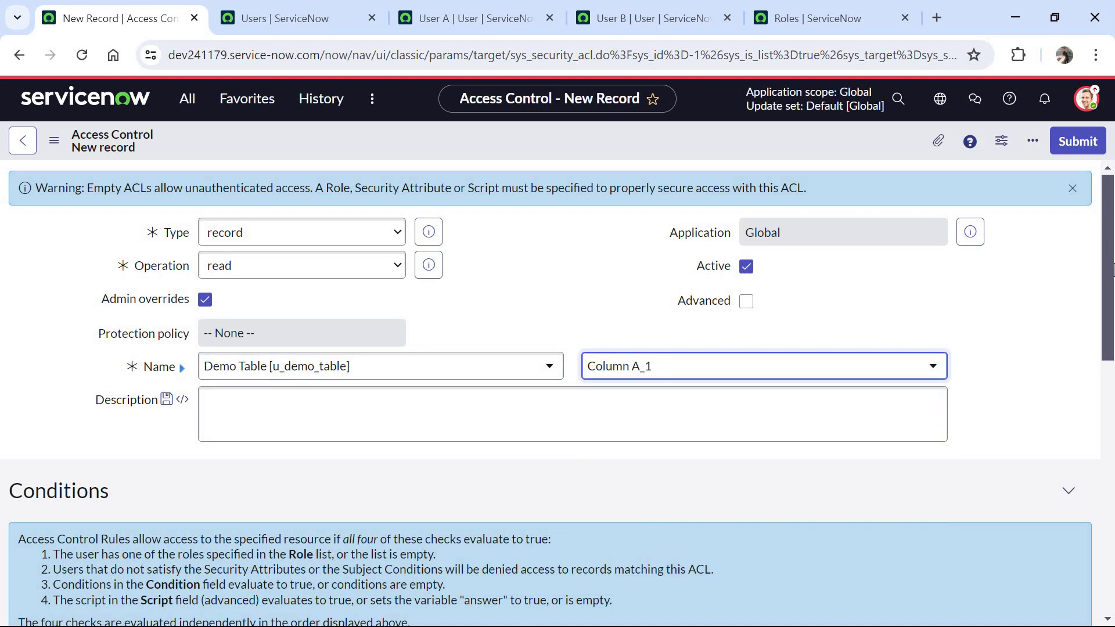
Require Role A, save and confirm the rule, then go back to the Access Controls list.
scroll(1112, 269, "down", 1)
scroll(1112, 311, "down", 2)
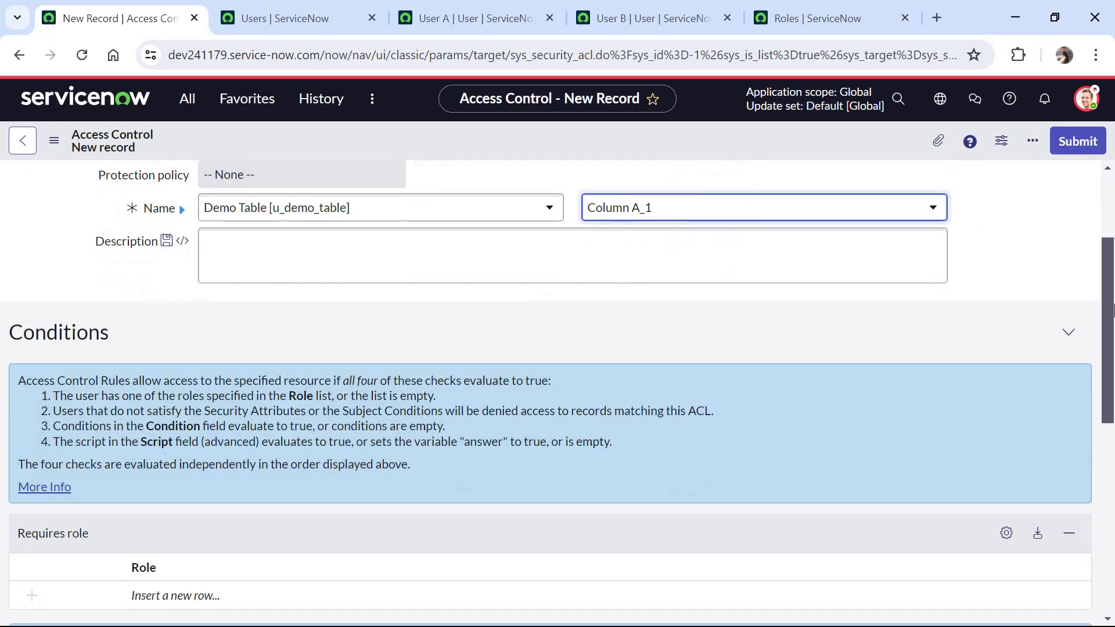
scroll(1112, 363, "down", 3)
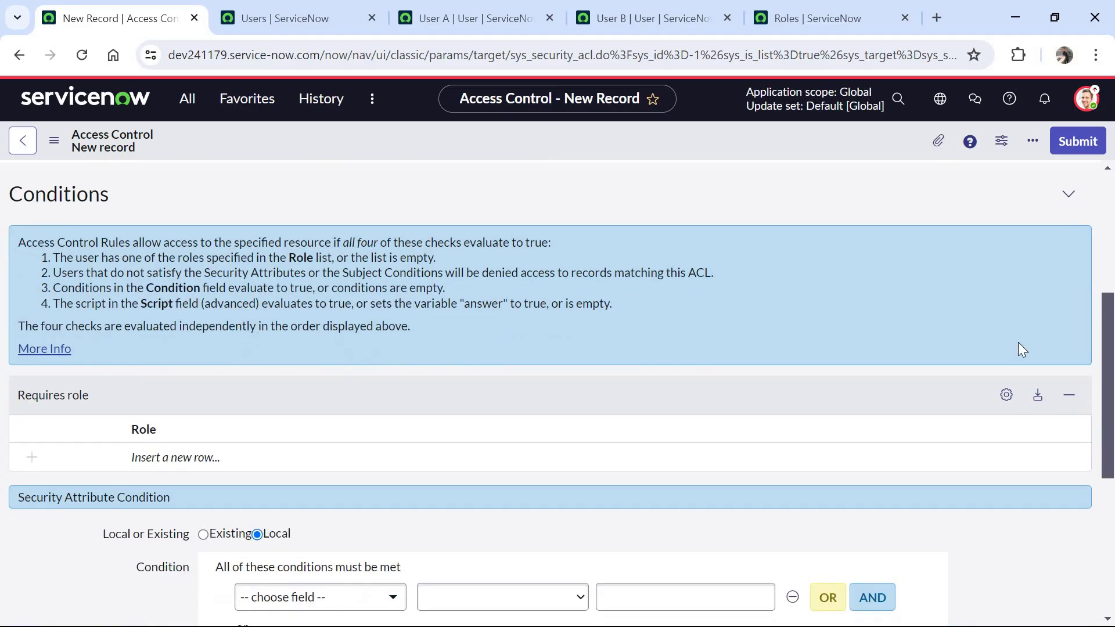
double_click(189, 459)
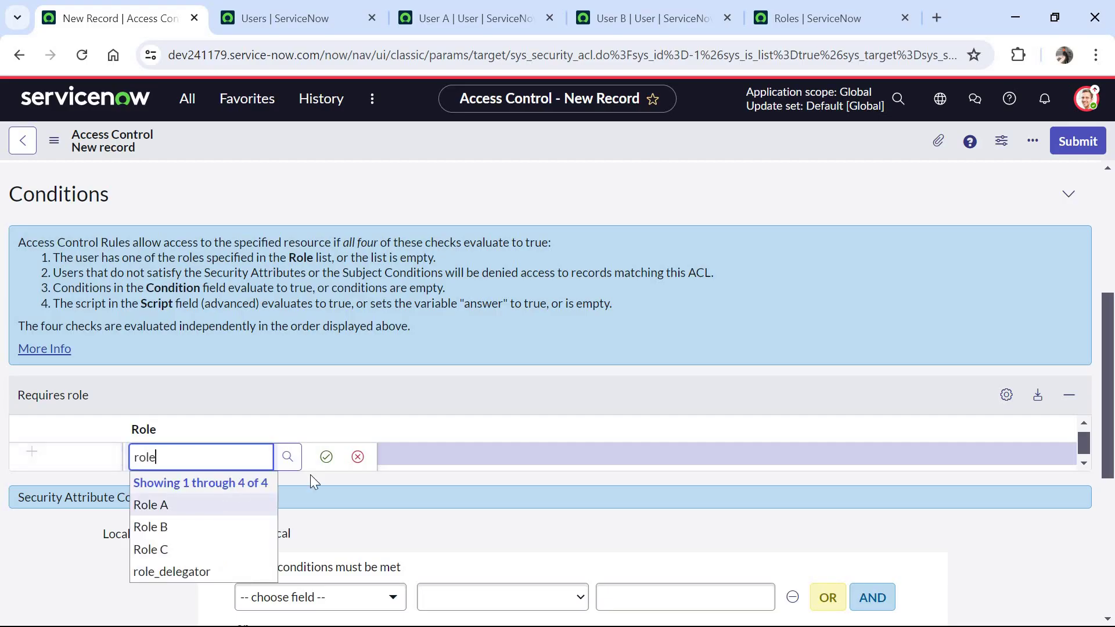
left_click(186, 503)
key("Return")
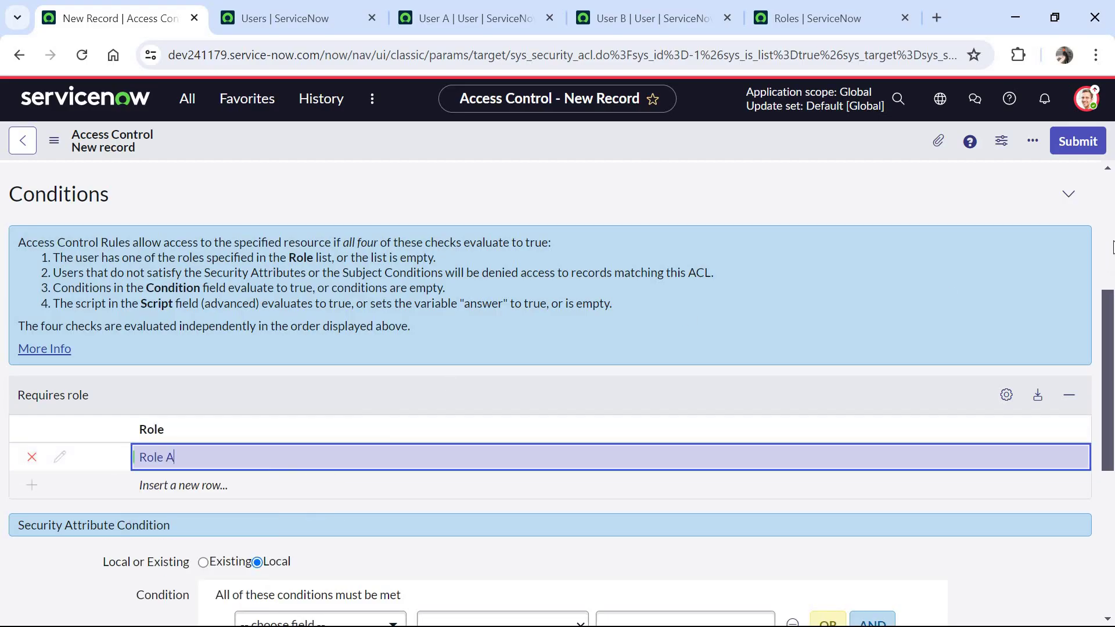
scroll(737, 174, "up", 5)
right_click(747, 150)
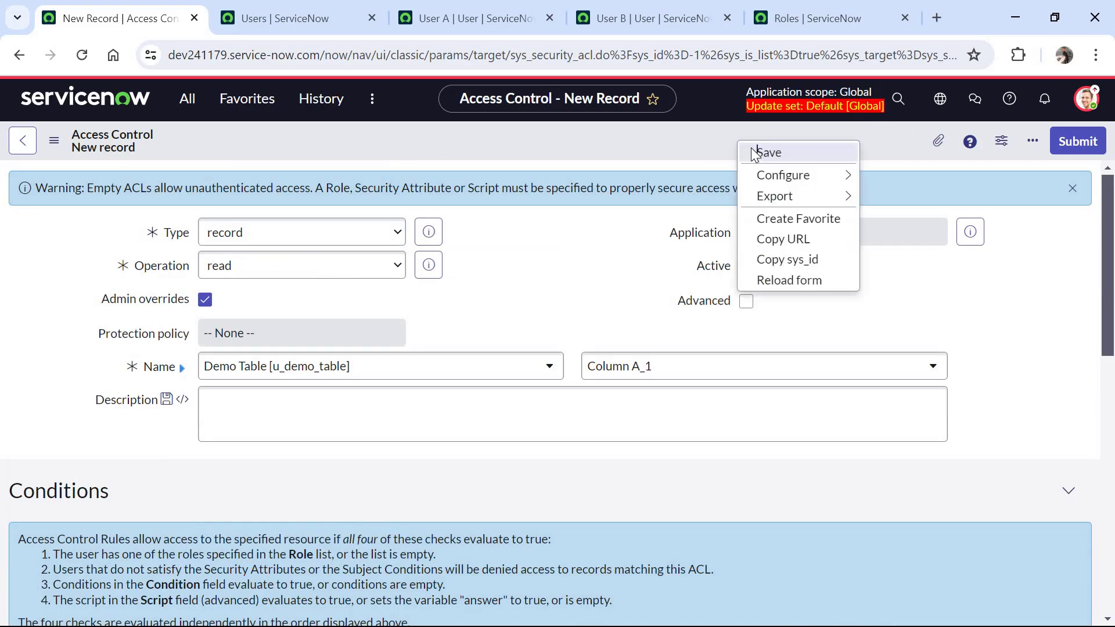
left_click(754, 153)
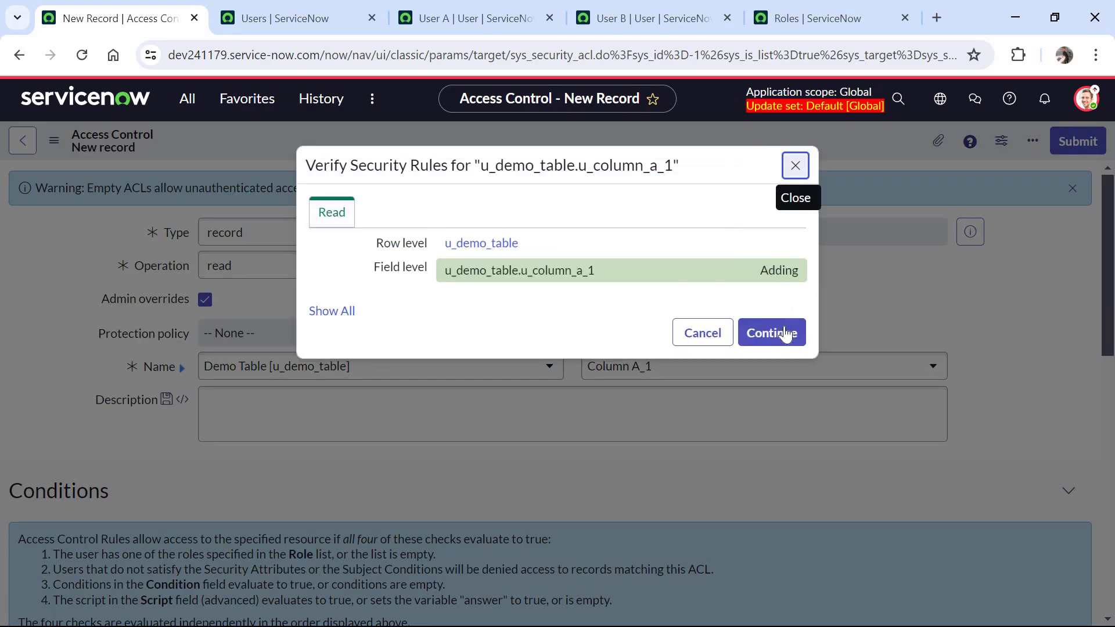
left_click(784, 329)
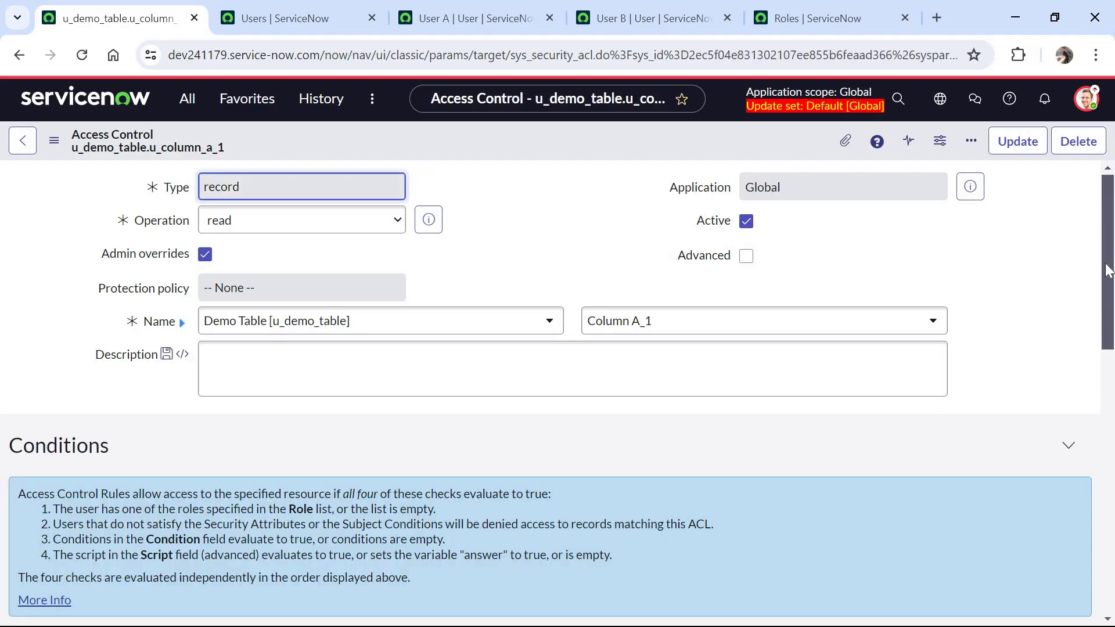
scroll(1106, 270, "down", 5)
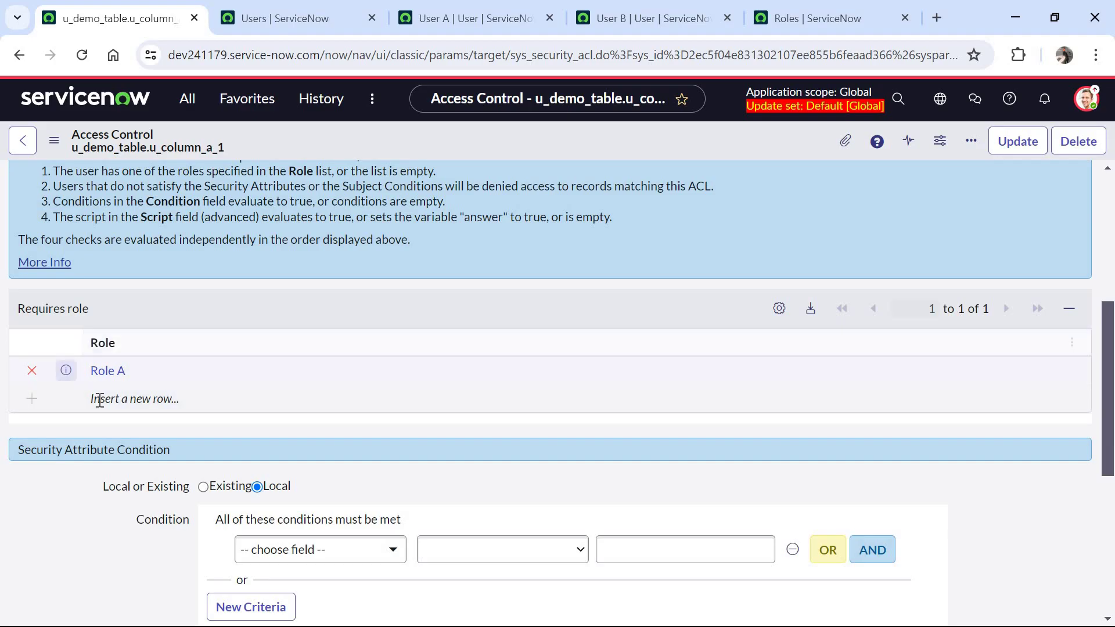
left_click(100, 401)
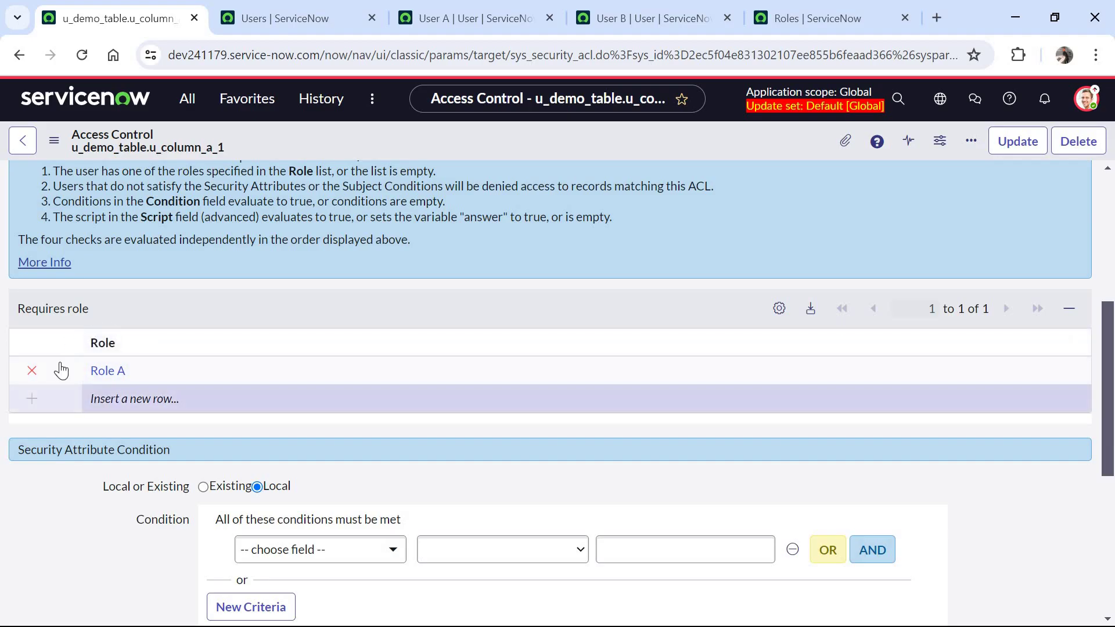
left_click(17, 144)
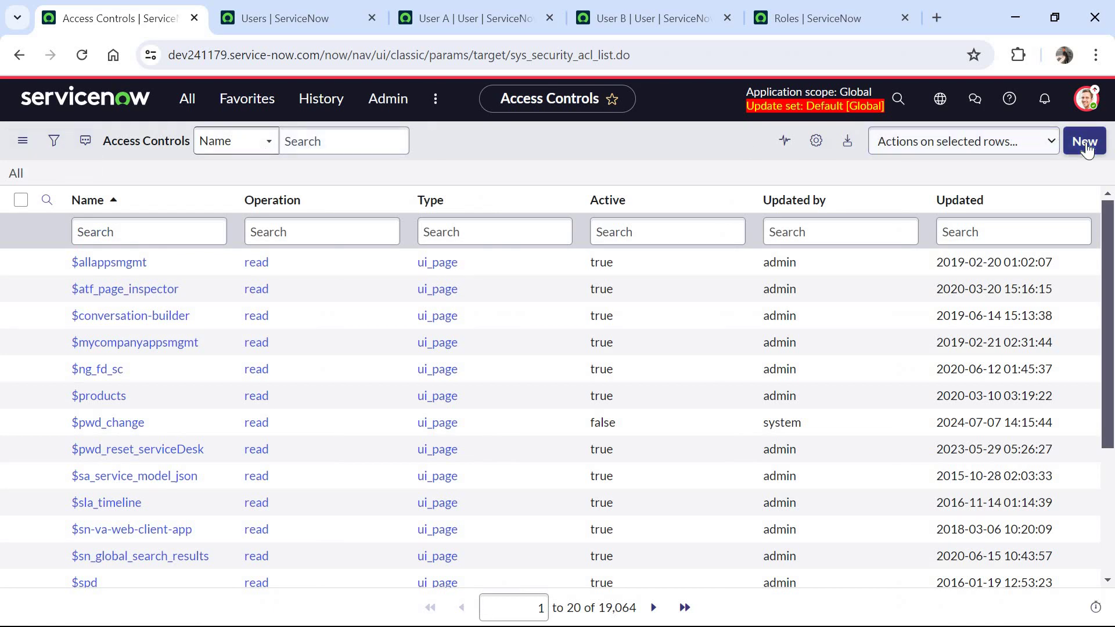
Start a new read access control targeting u_demo_table's Column A_2.
left_click(1085, 141)
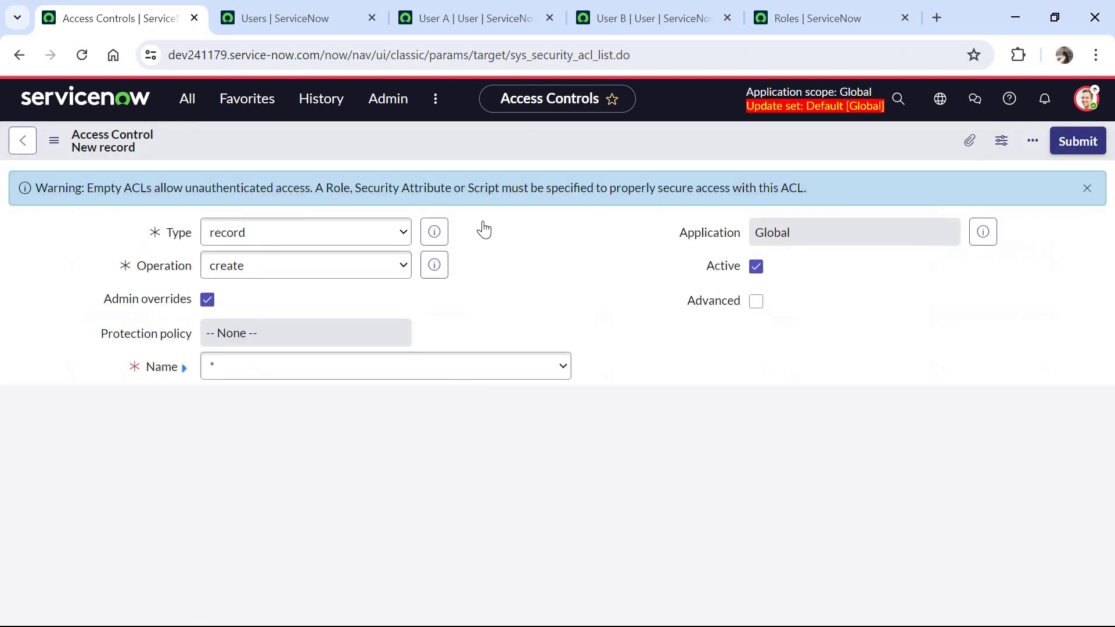
left_click(336, 278)
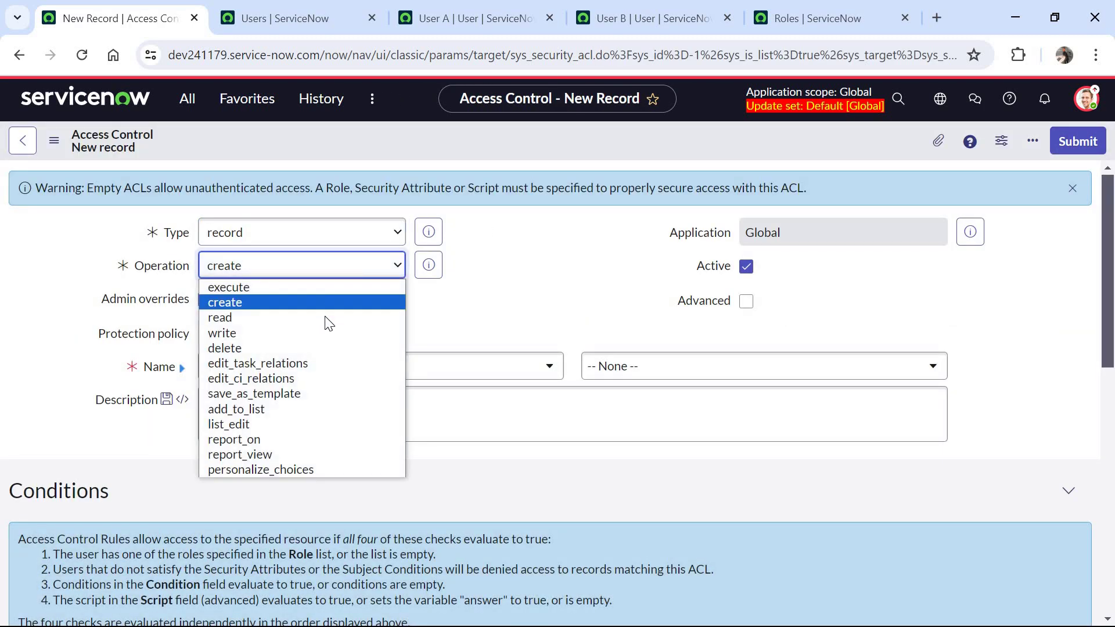
left_click(328, 314)
left_click(379, 366)
type("u_dem")
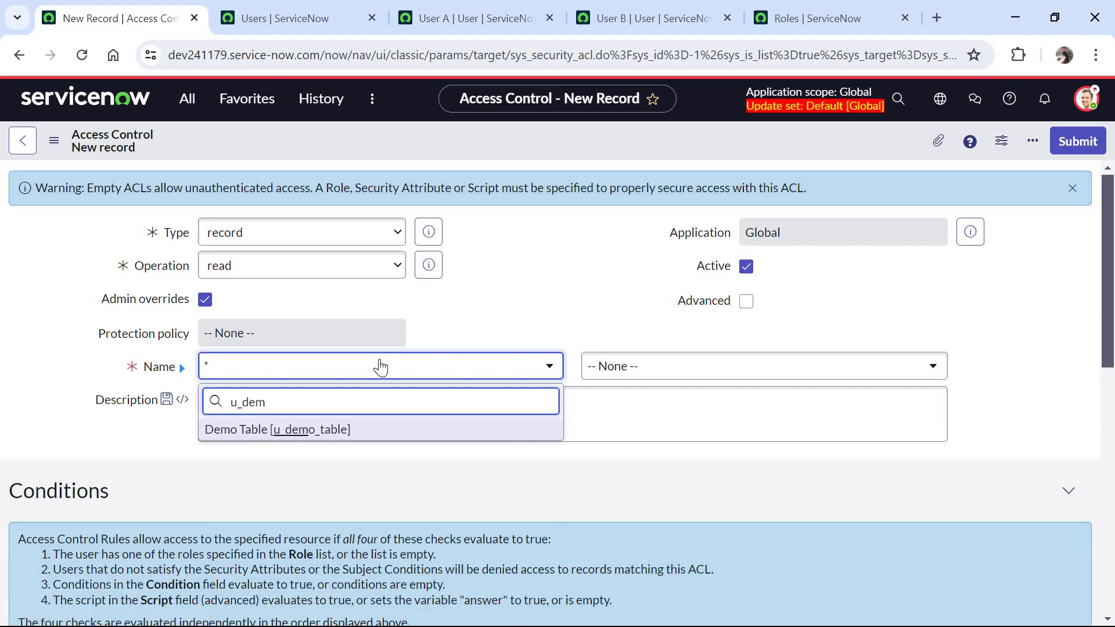
key("Return")
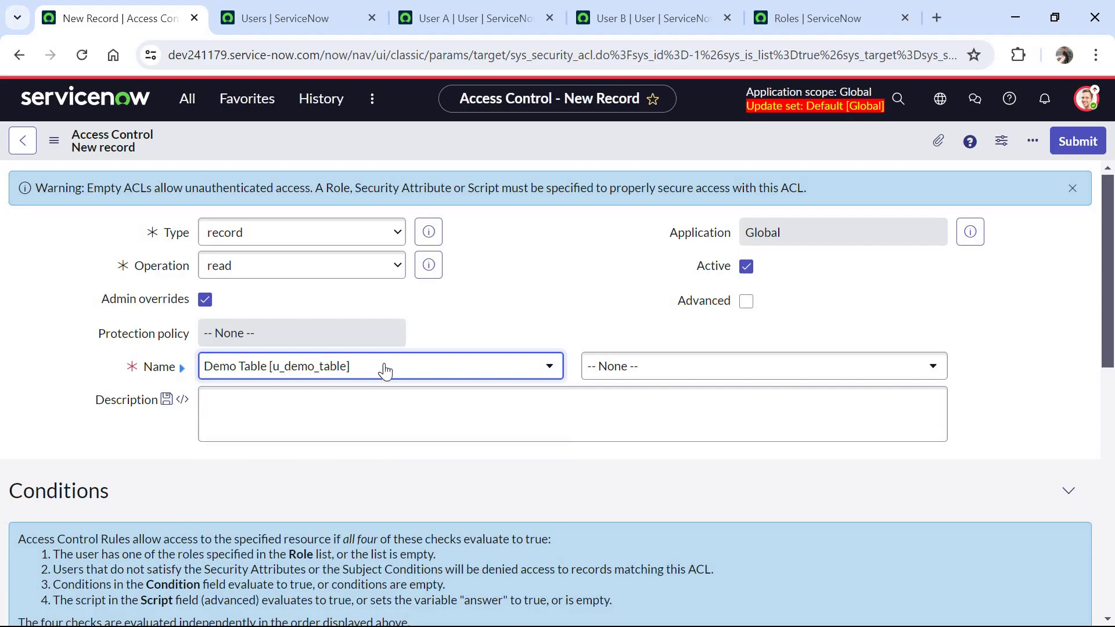
left_click(627, 367)
left_click(625, 494)
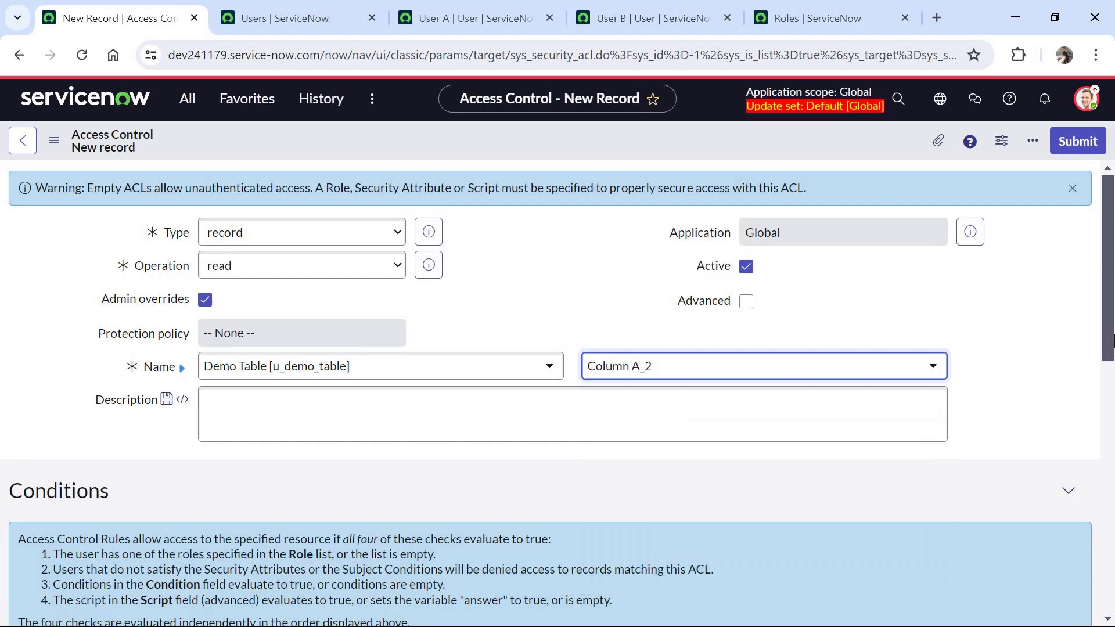
Add Role A as the required role, submit, and confirm the security verification.
scroll(1106, 469, "down", 5)
left_click(216, 433)
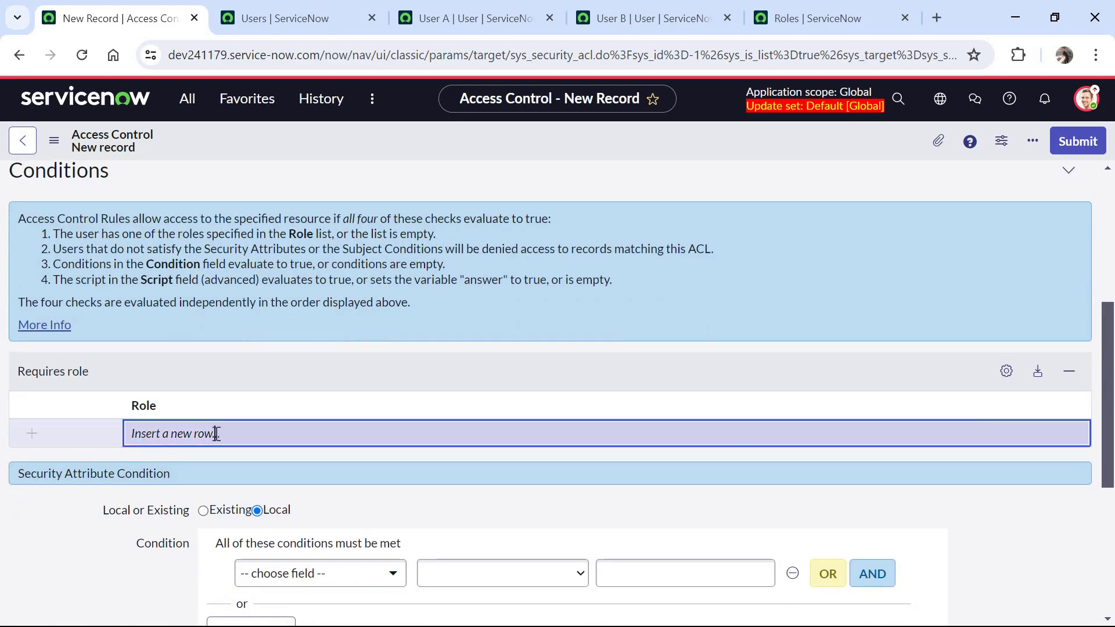
left_click(216, 434)
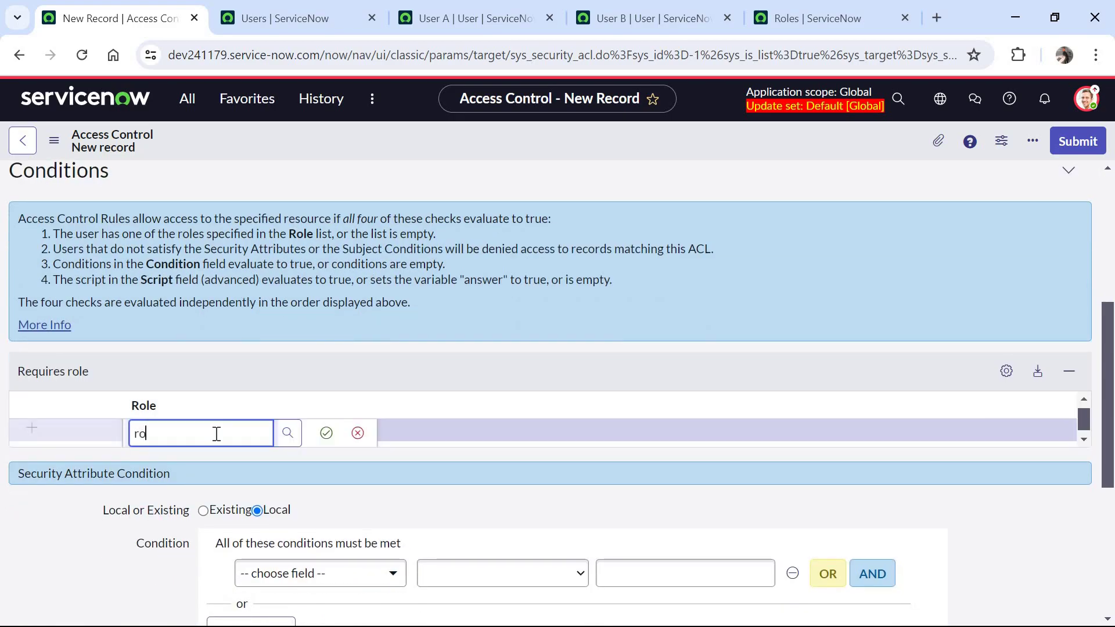
type("role A")
left_click(212, 490)
left_click(326, 434)
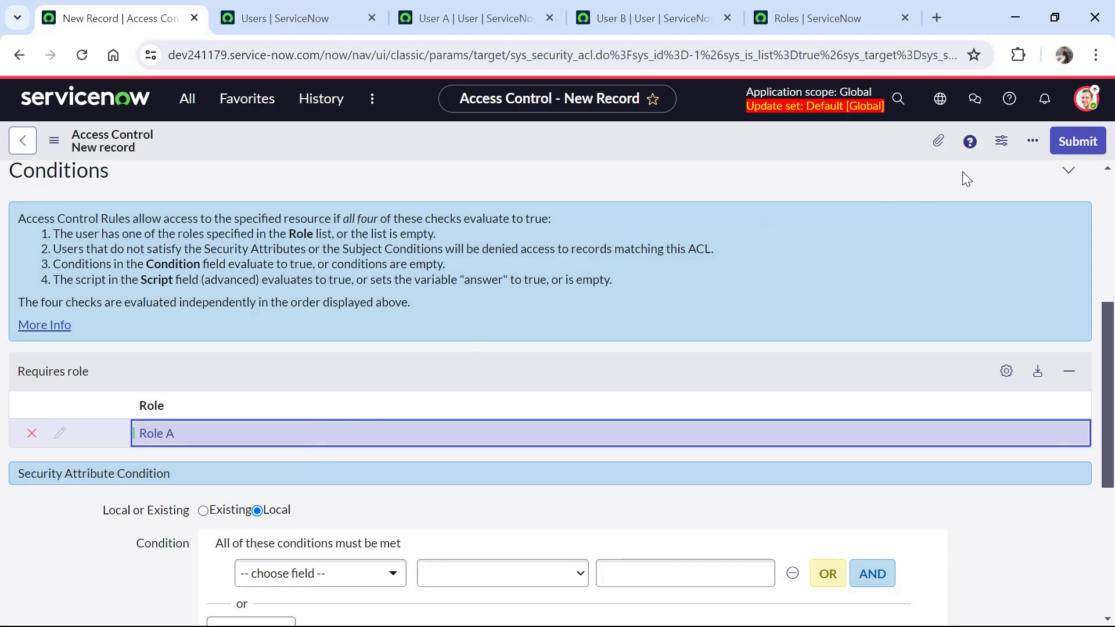
left_click(1077, 148)
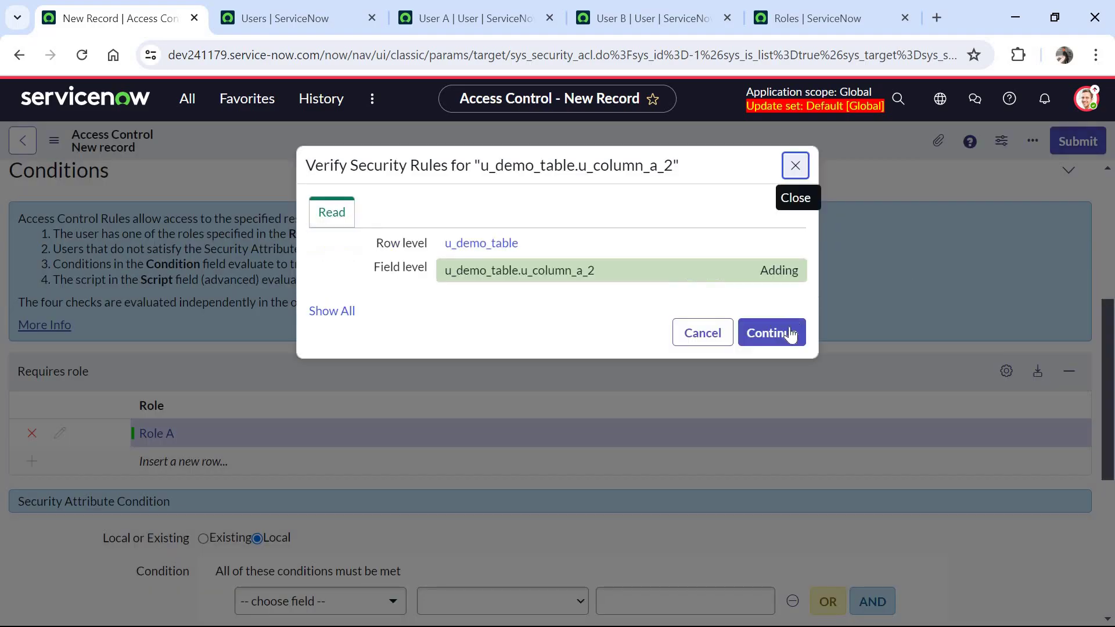
left_click(789, 332)
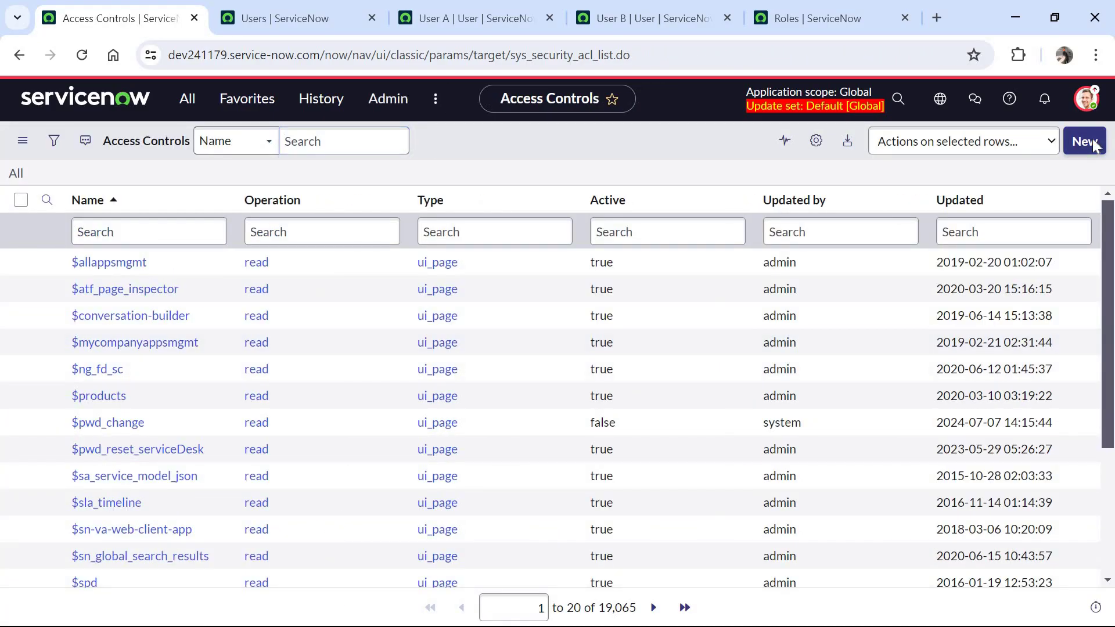
Set up a new read access control on Demo Table's Column B_1.
left_click(1086, 142)
left_click(395, 266)
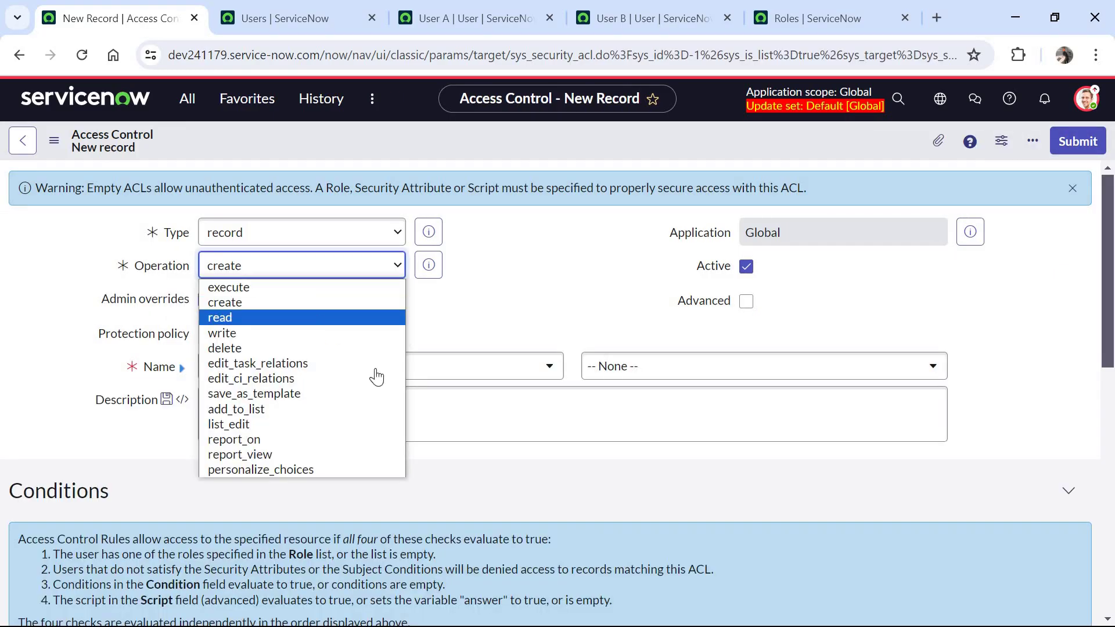
left_click(328, 317)
left_click(397, 366)
type("u_de")
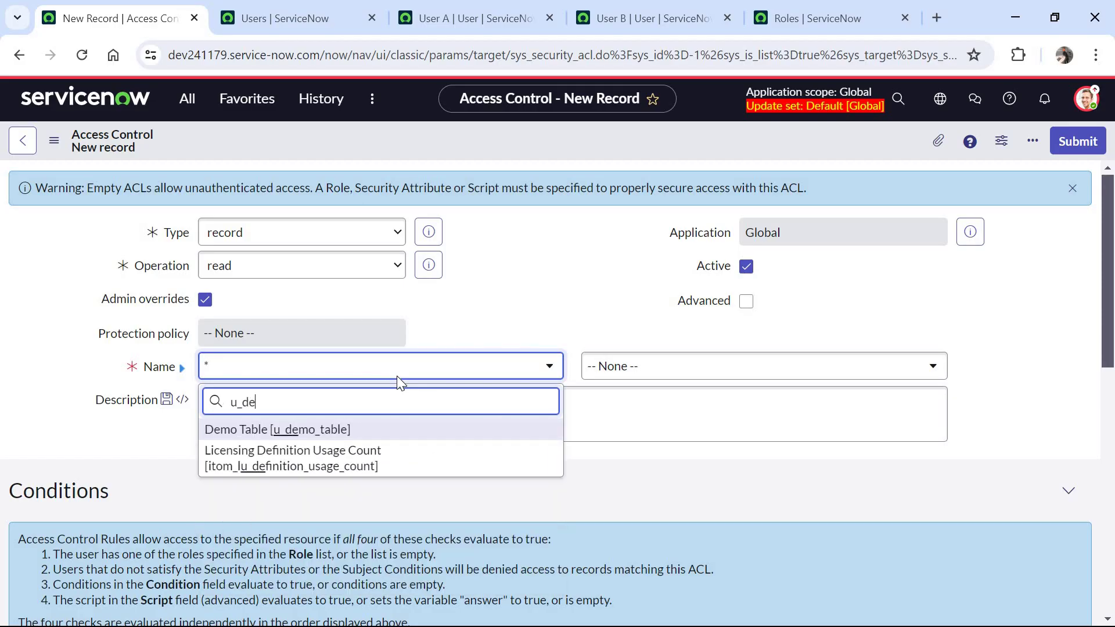
key("Return")
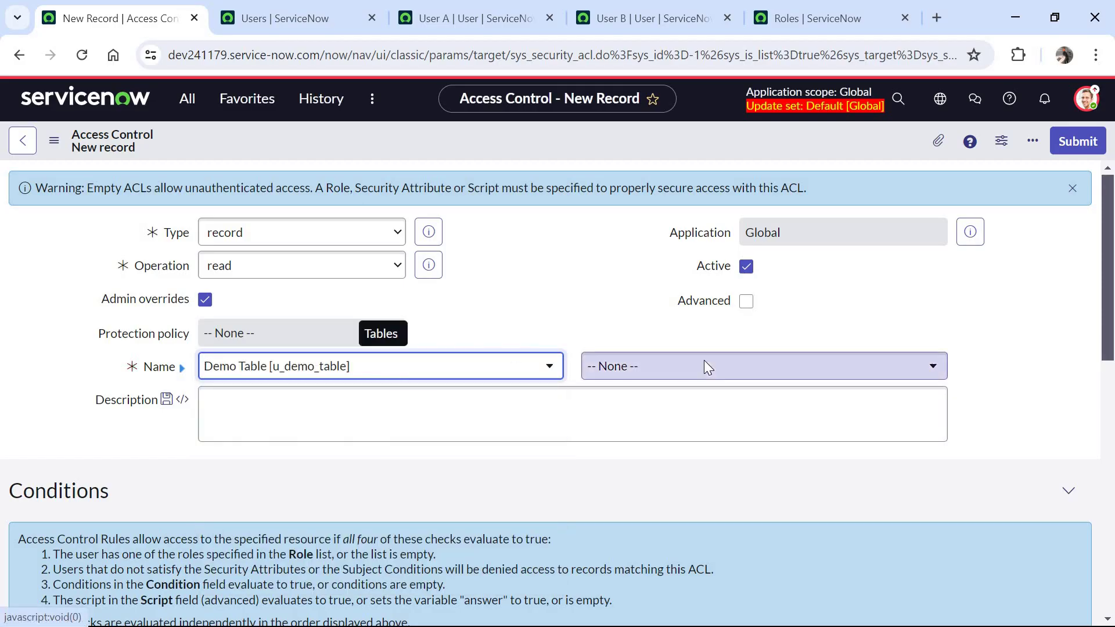
left_click(704, 365)
key("Return")
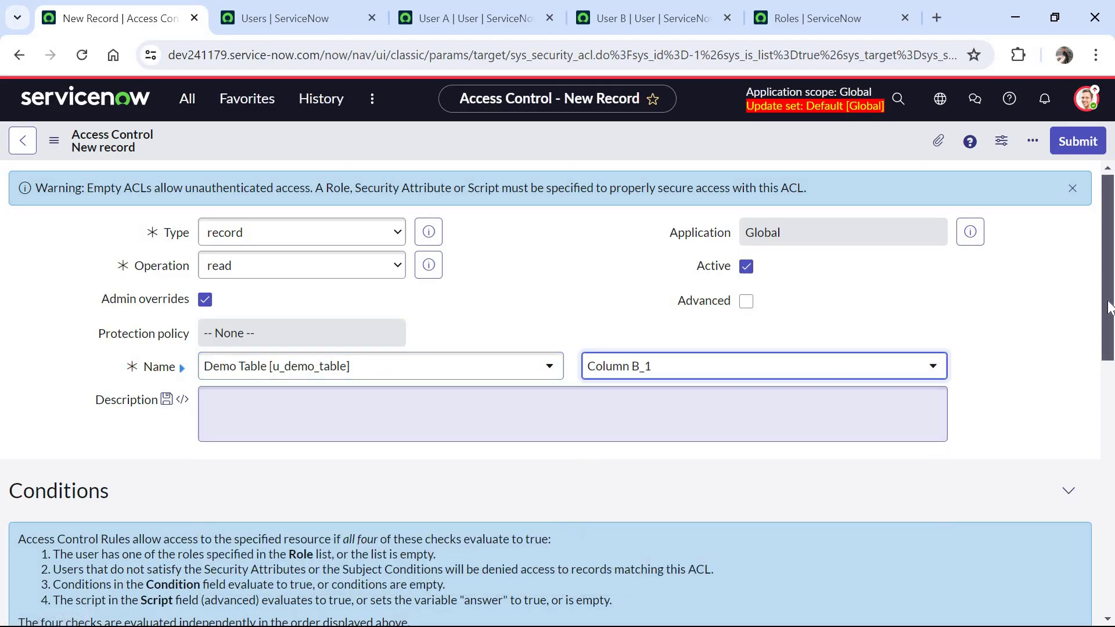
Require Role B, then submit the rule and confirm its verification.
scroll(266, 398, "down", 5)
left_click(259, 413)
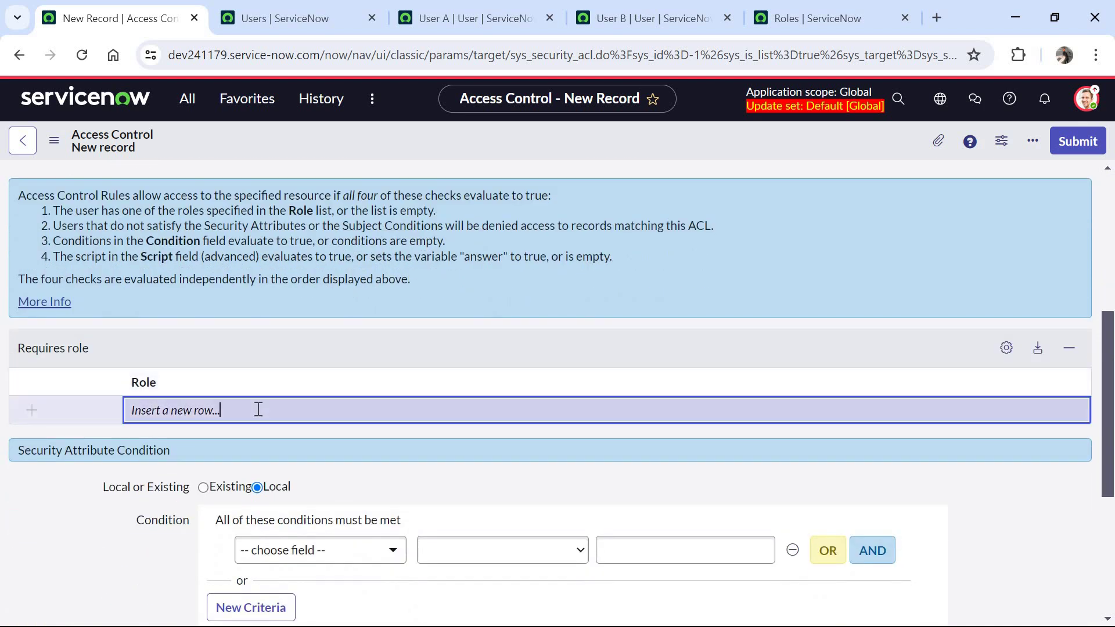
type("role")
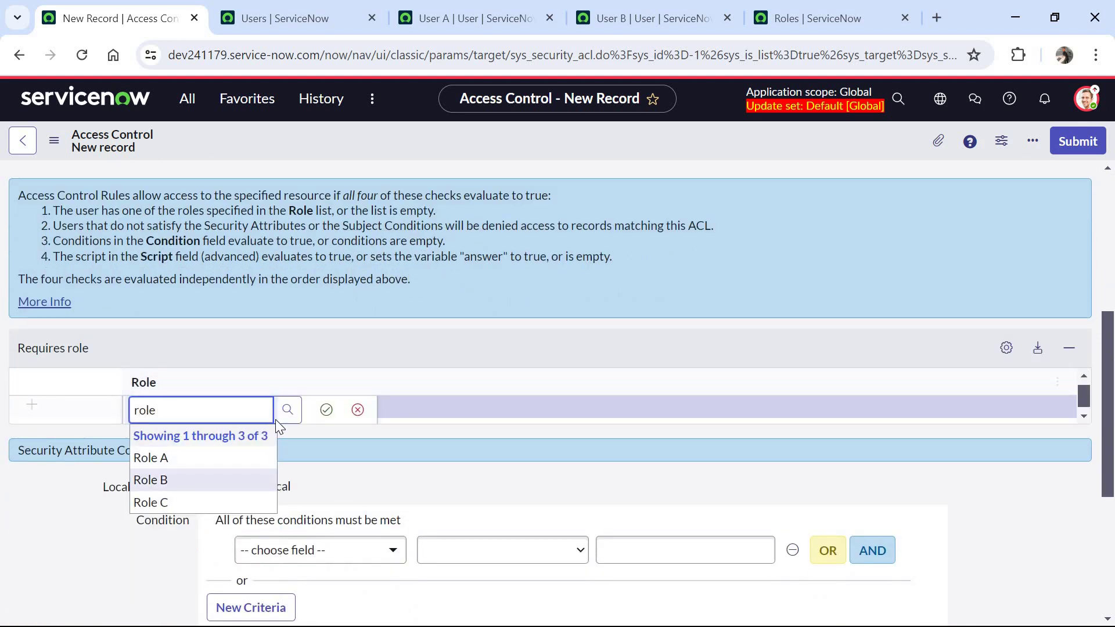
key("Return")
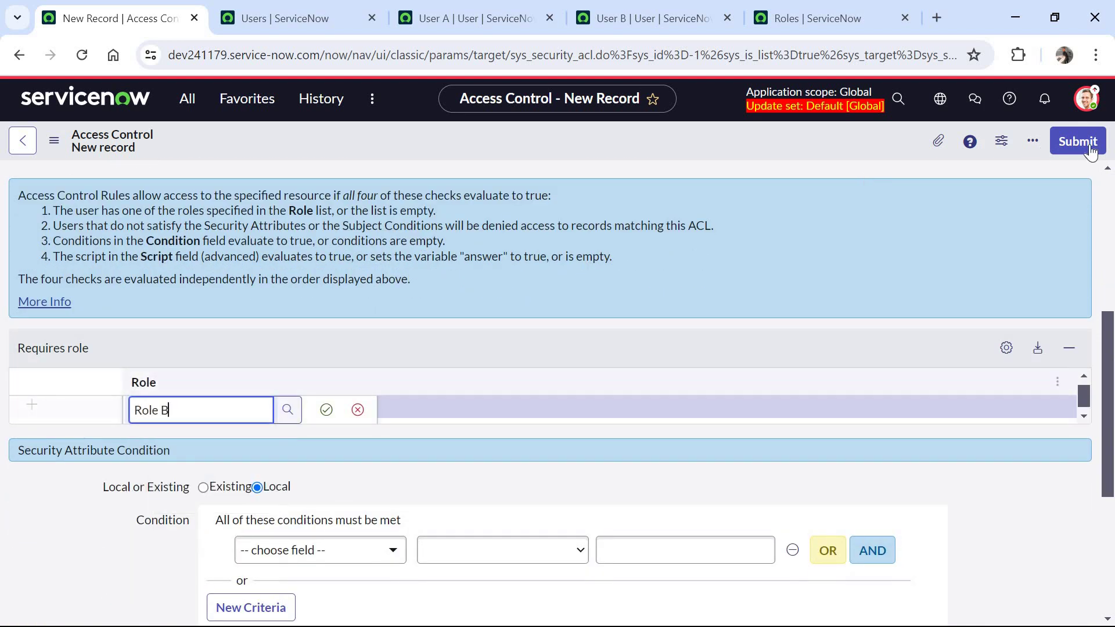
left_click(1077, 141)
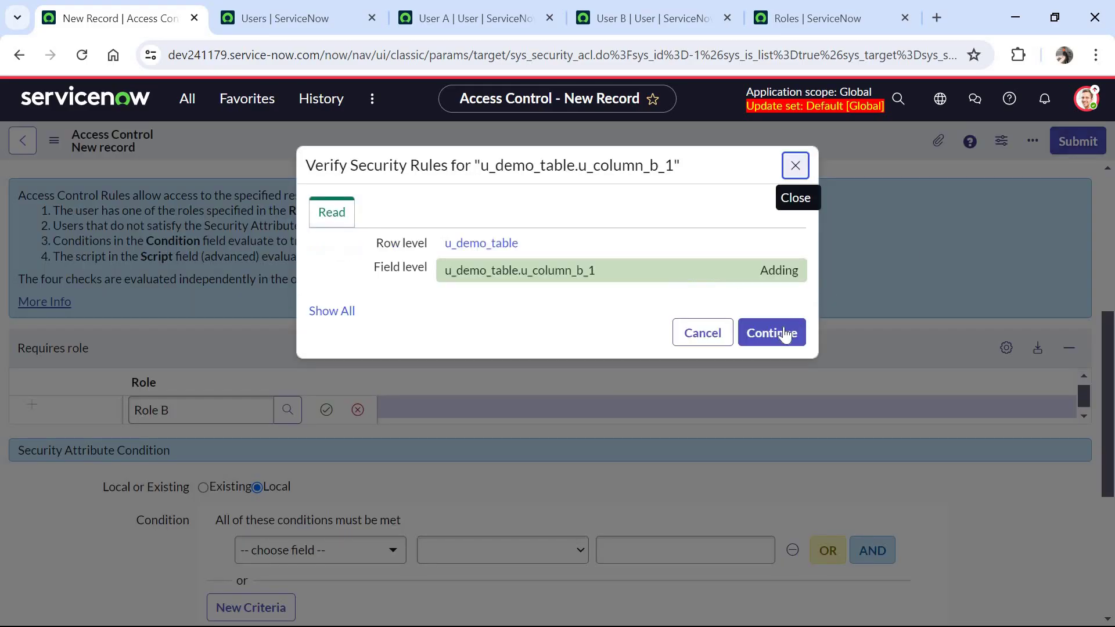
left_click(793, 322)
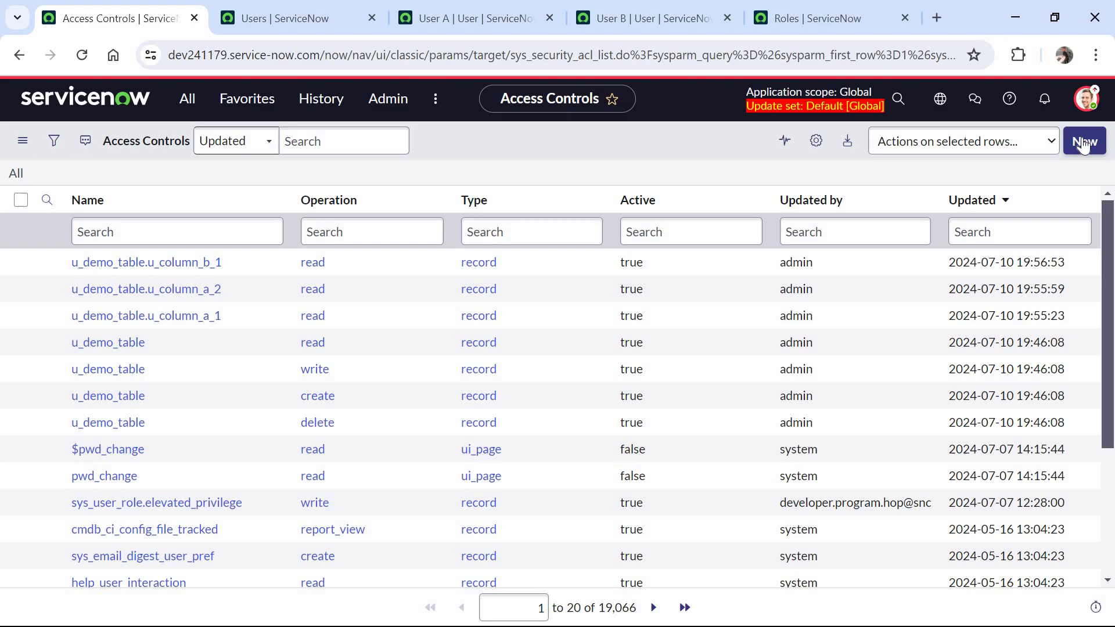
Set up a new read access control on Demo Table's Column B_2.
left_click(1084, 142)
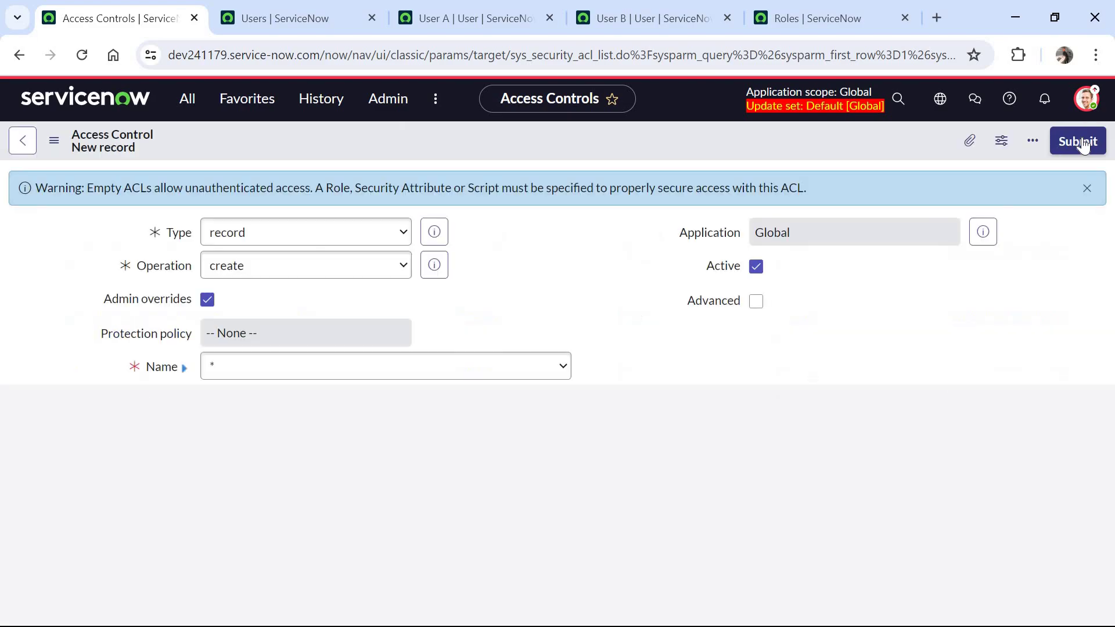
left_click(292, 276)
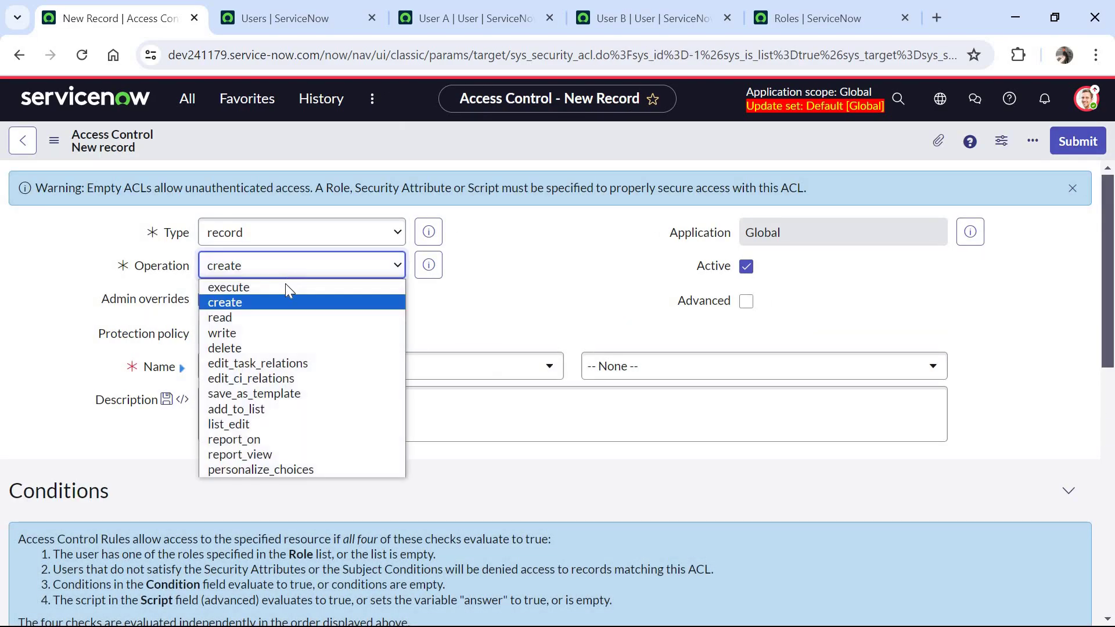
left_click(287, 318)
left_click(343, 372)
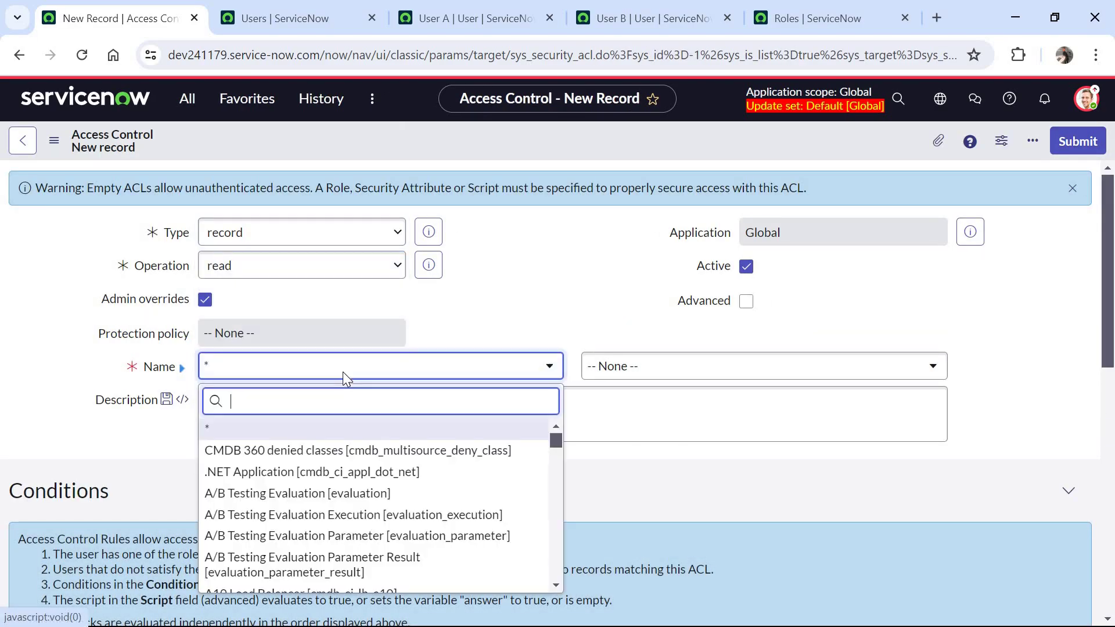
type("u_demo")
key("Return")
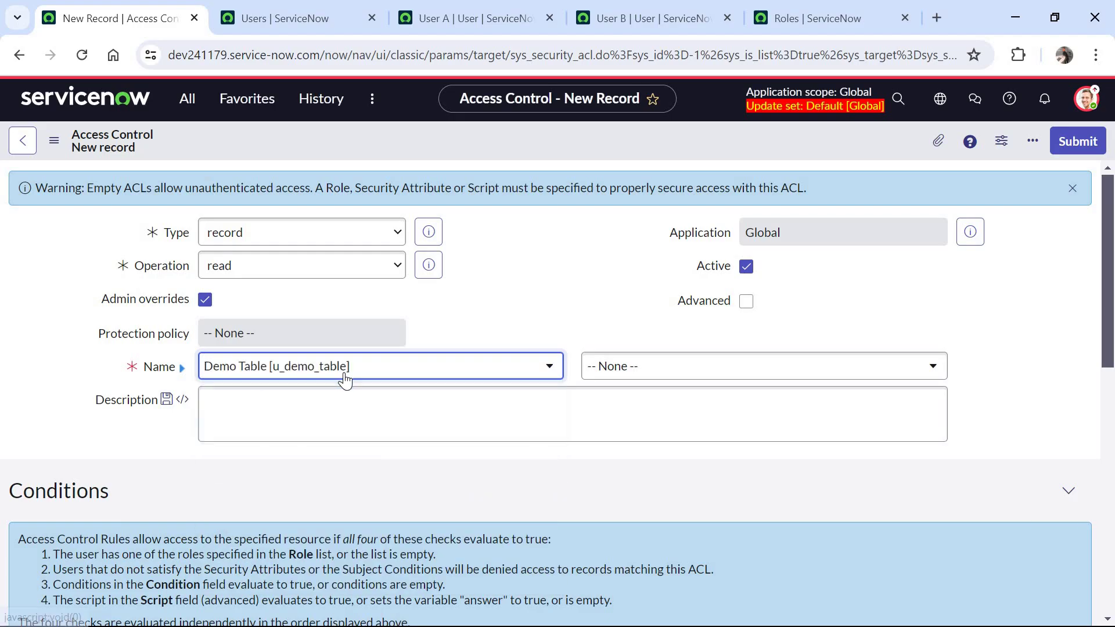
left_click(729, 370)
left_click(620, 533)
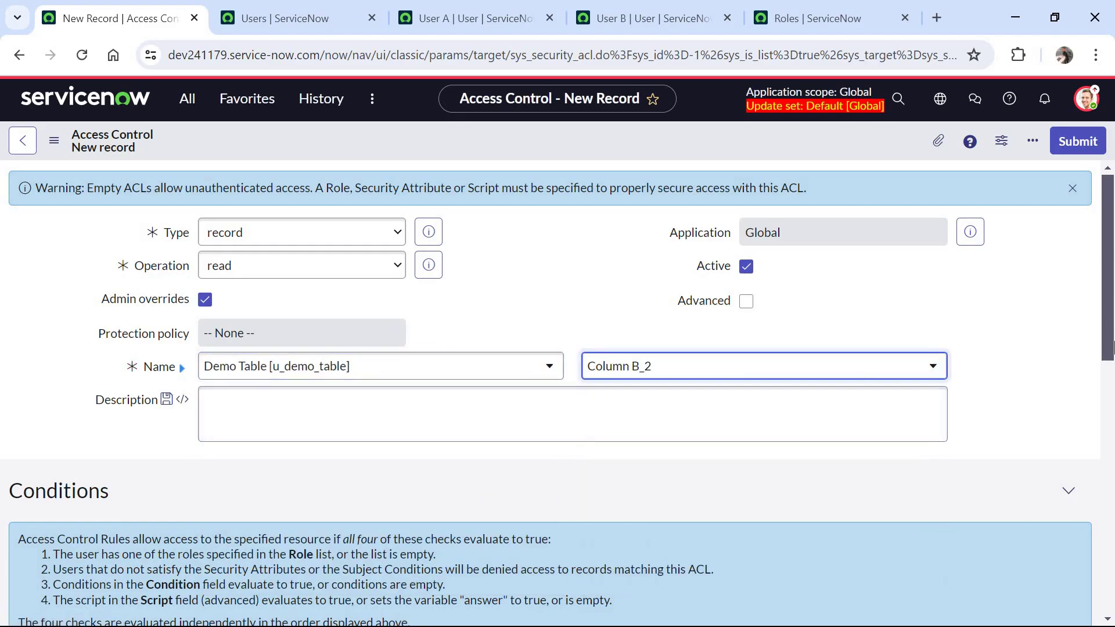
Add Role B as the required role, then submit and confirm the rule.
scroll(393, 449, "down", 2)
scroll(393, 449, "down", 3)
left_click(359, 459)
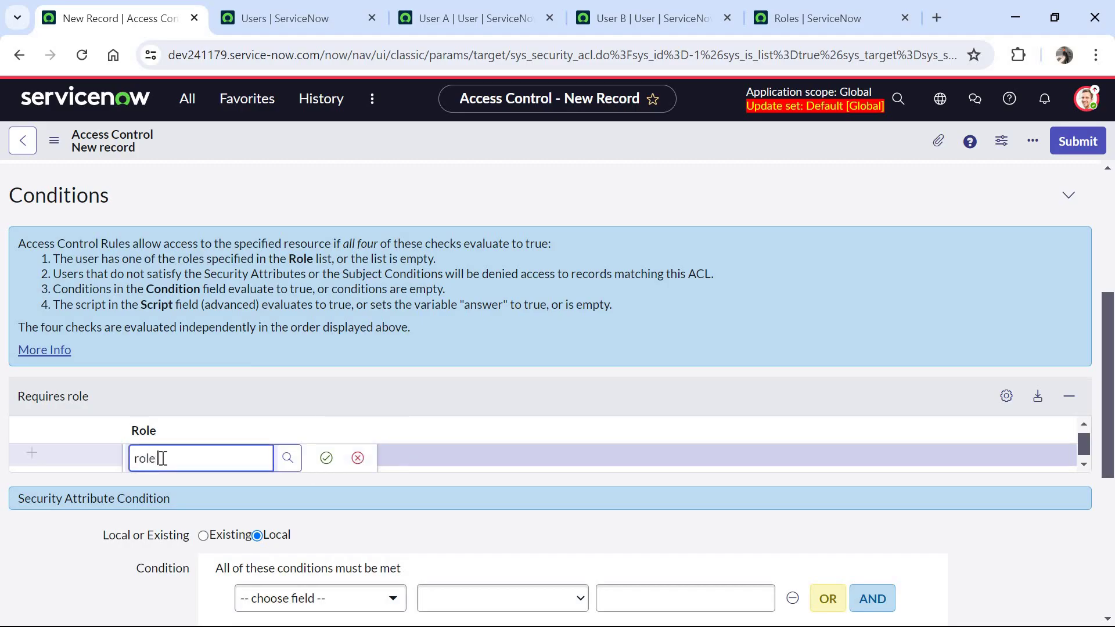
type("role b")
left_click(244, 503)
left_click(326, 459)
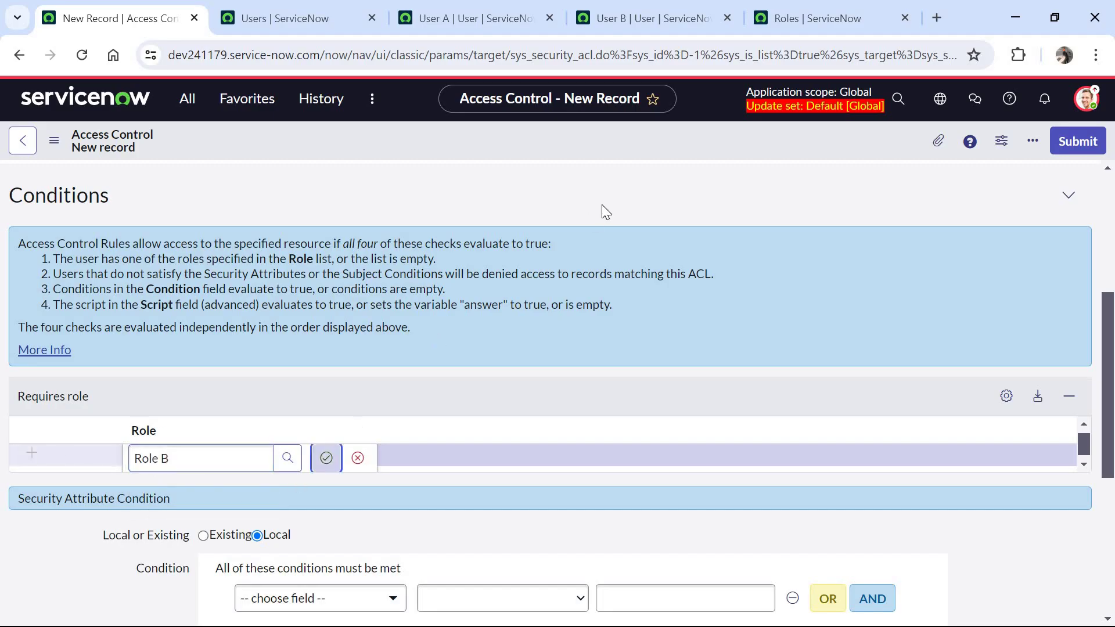
left_click(1062, 139)
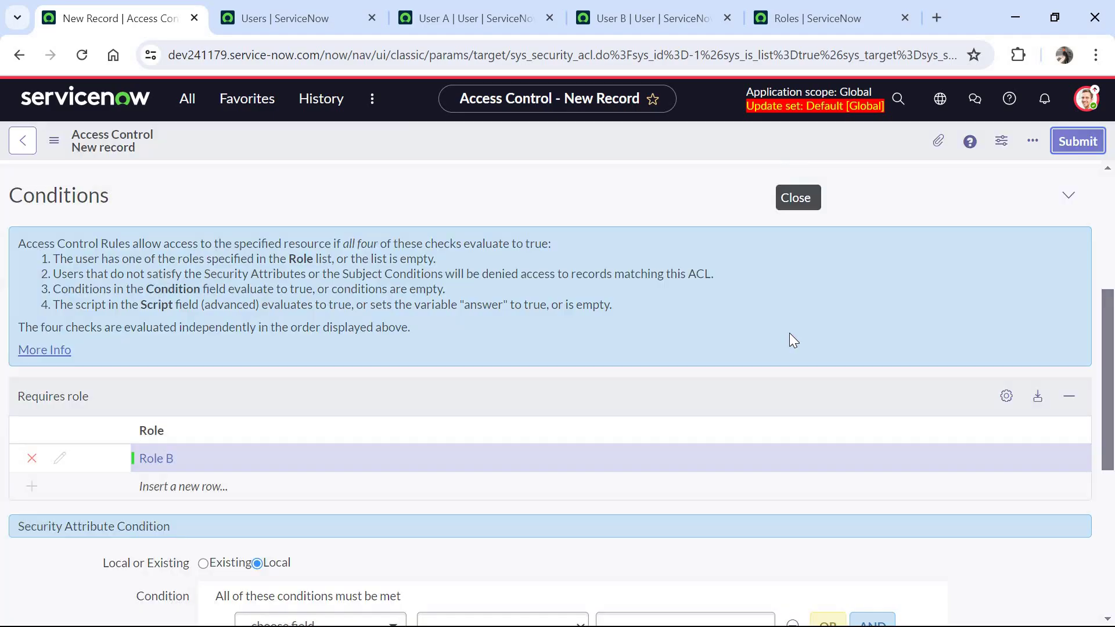
left_click(789, 333)
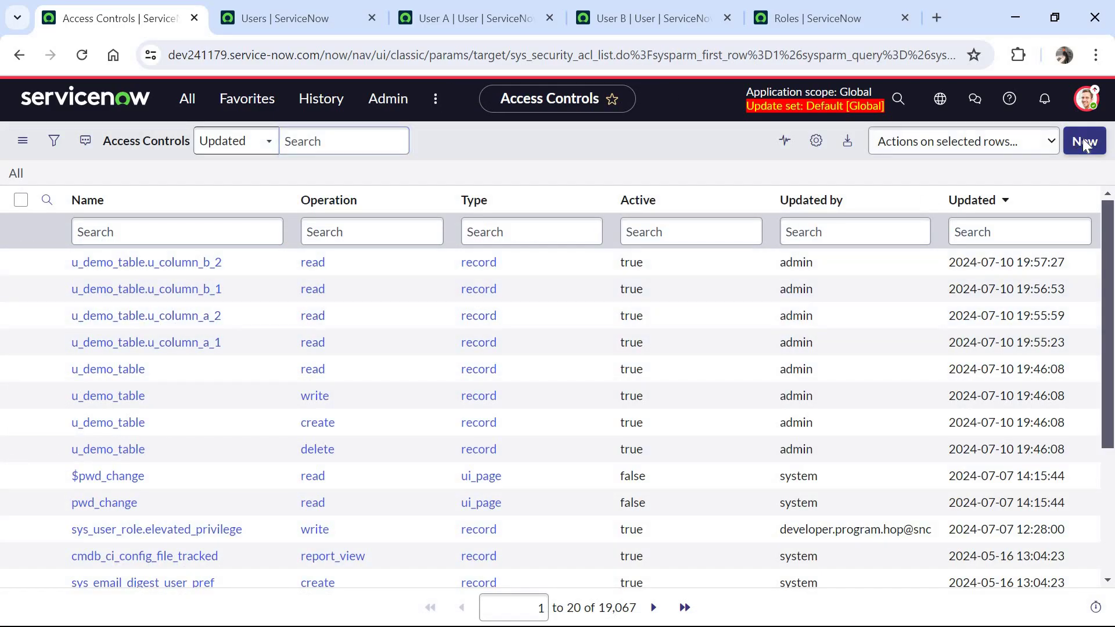
Set up a new read access control on Demo Table's Column C_1.
left_click(1084, 142)
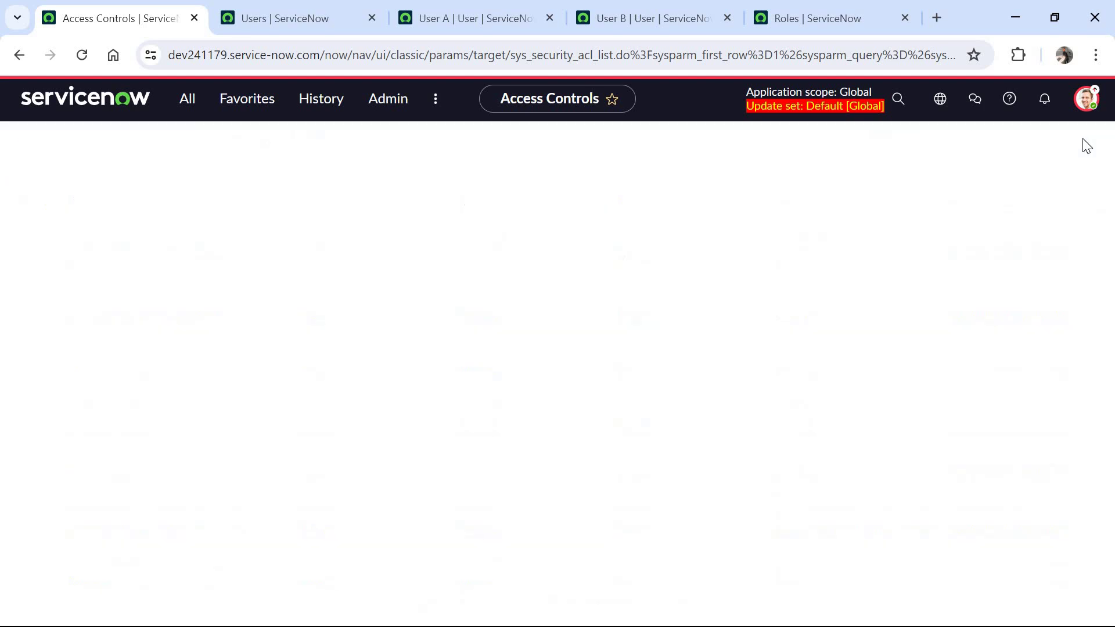
left_click(381, 270)
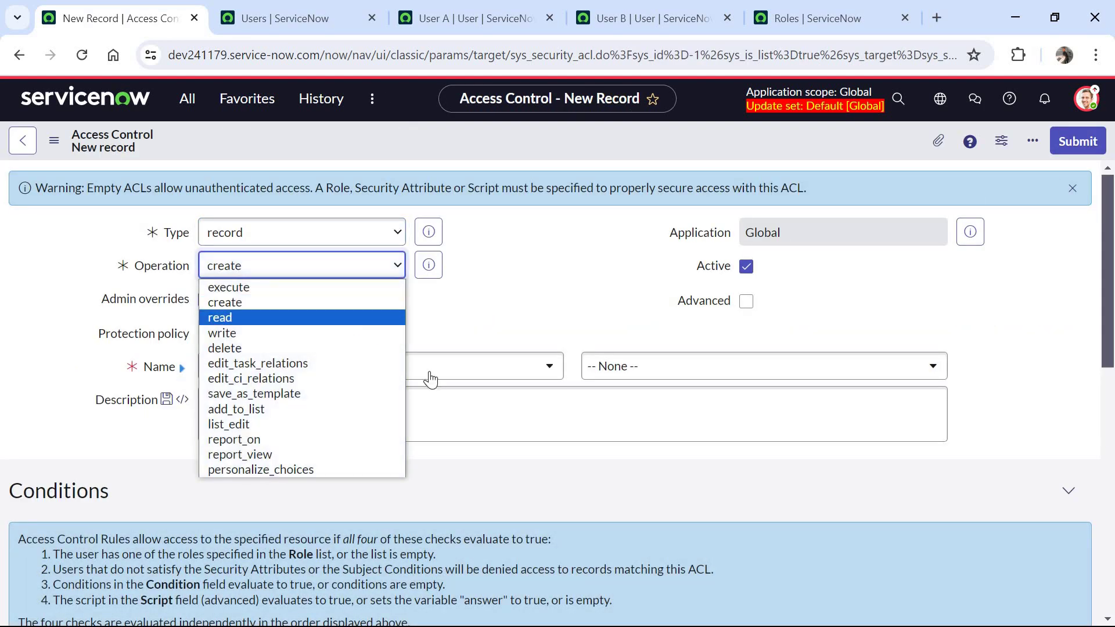
left_click(357, 320)
left_click(431, 374)
type("u_dem")
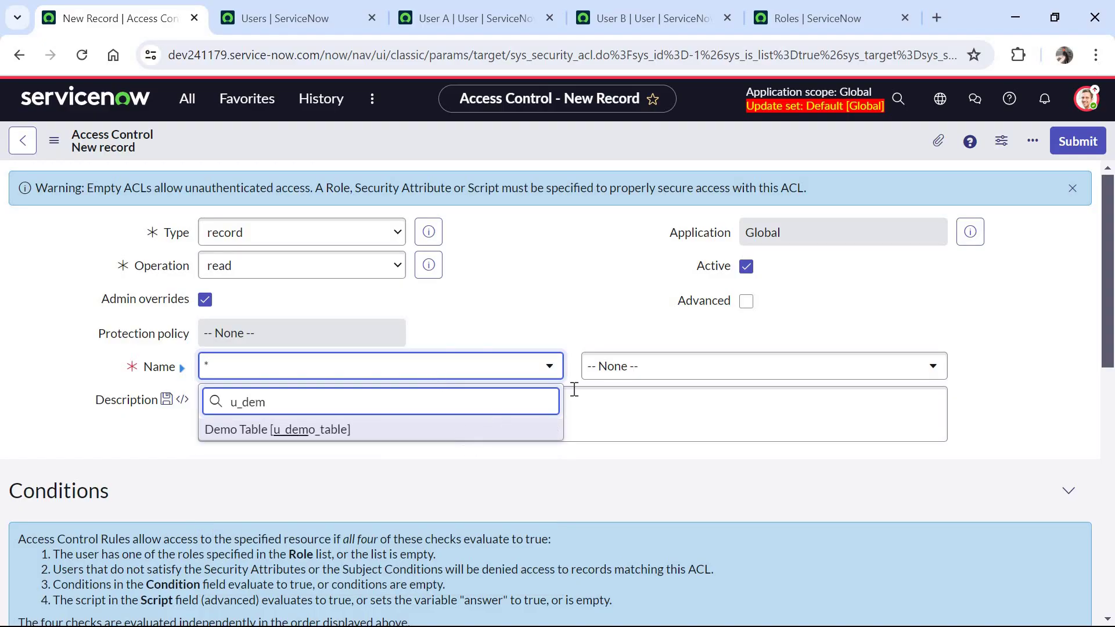
key("Return")
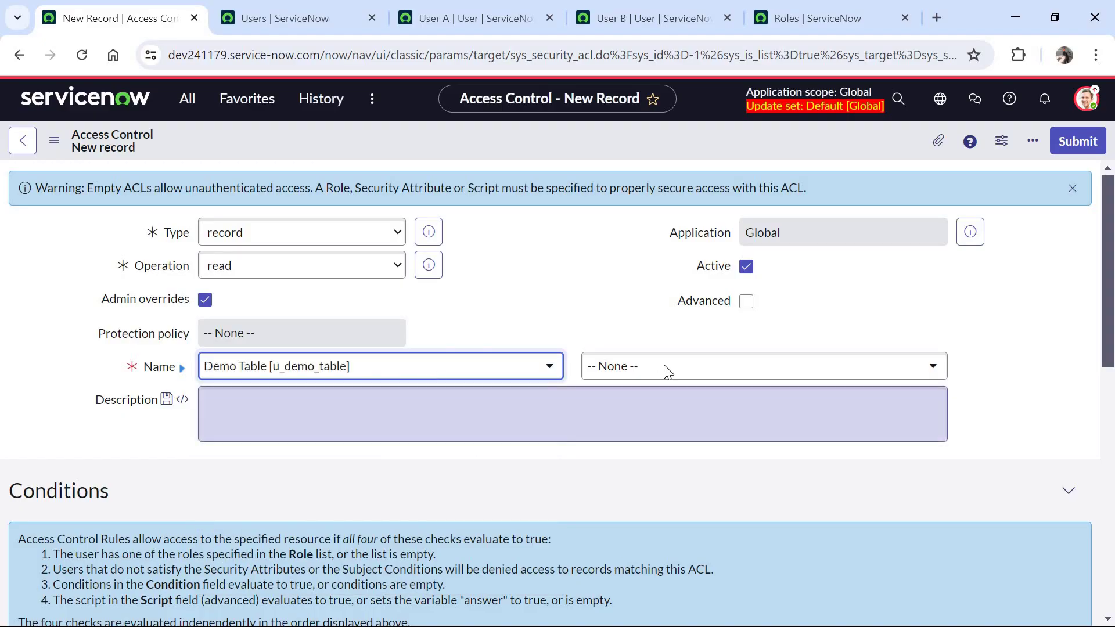
left_click(663, 365)
key("Return")
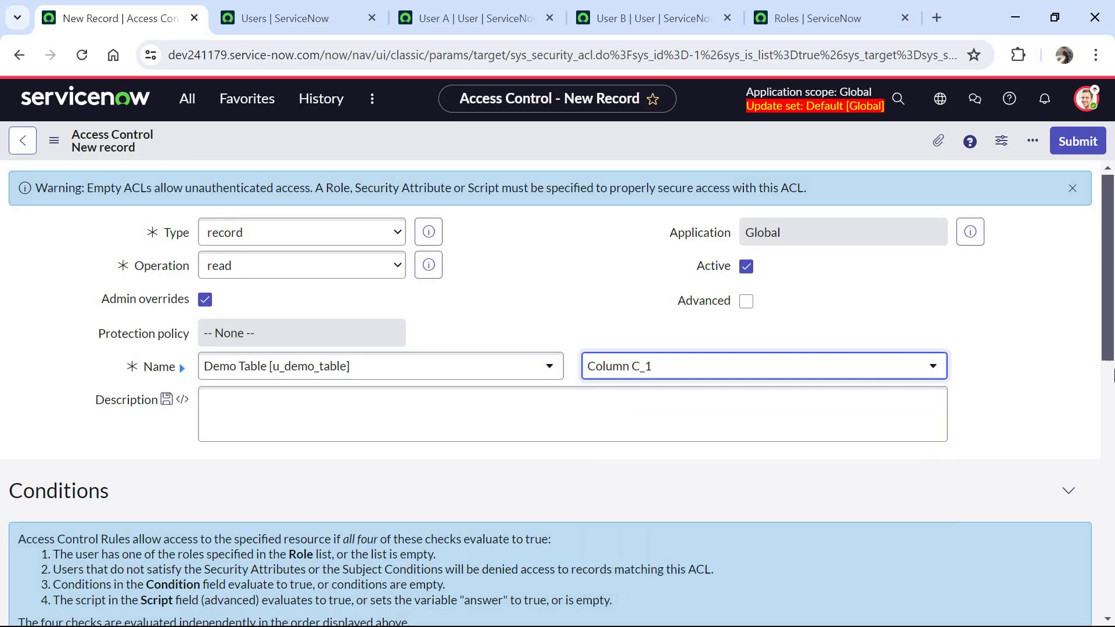
Require Role C, then submit the rule and confirm its verification.
scroll(212, 343, "down", 7)
left_click(207, 342)
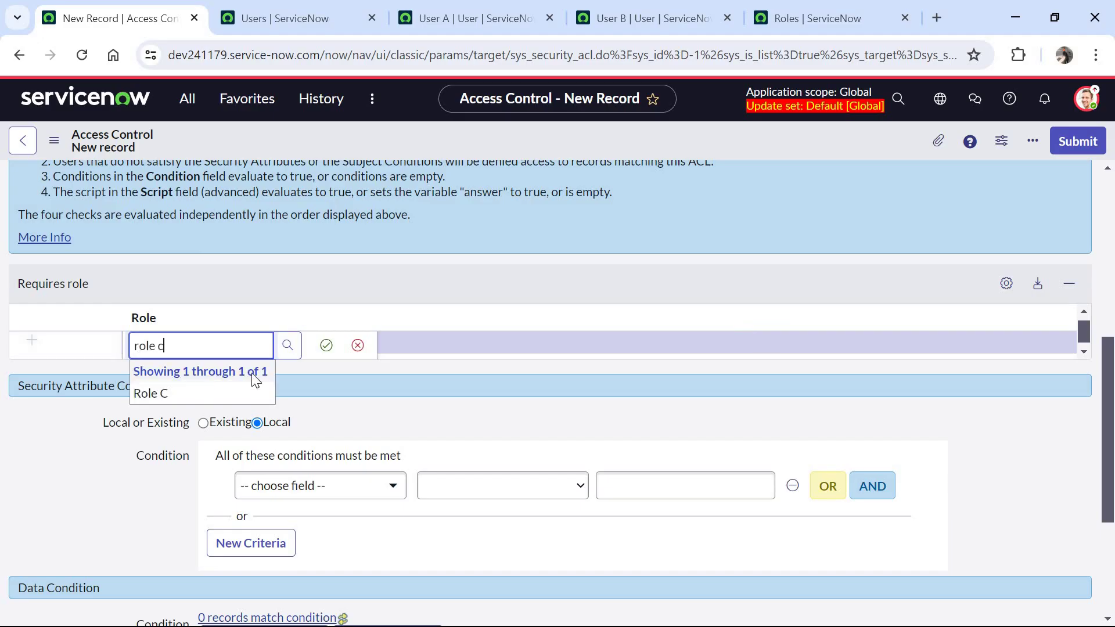
left_click(253, 390)
left_click(1071, 144)
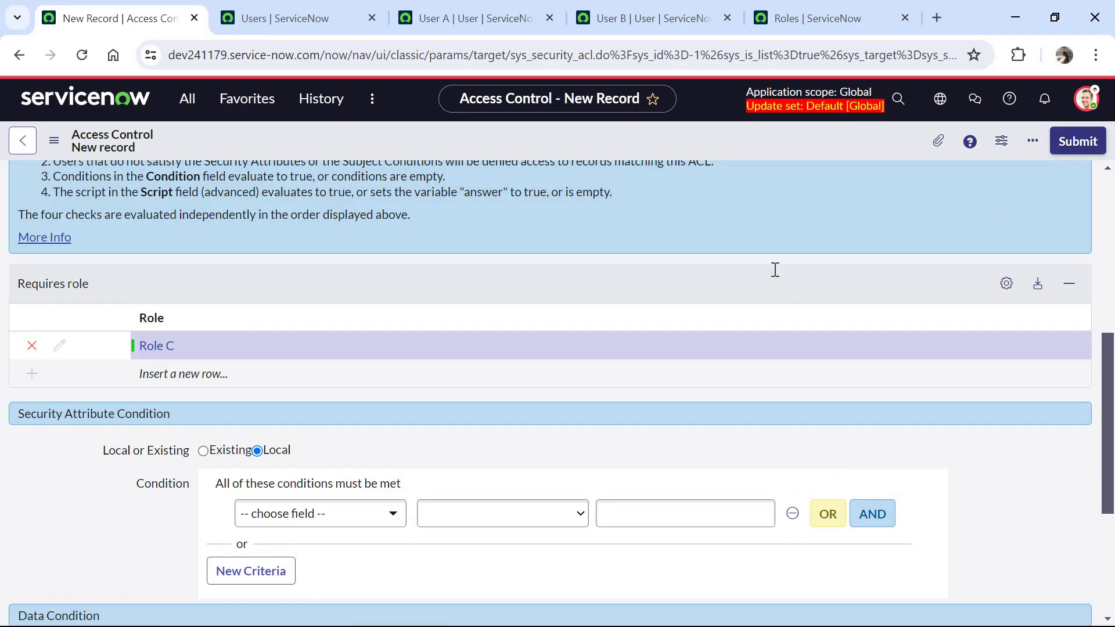
left_click(773, 323)
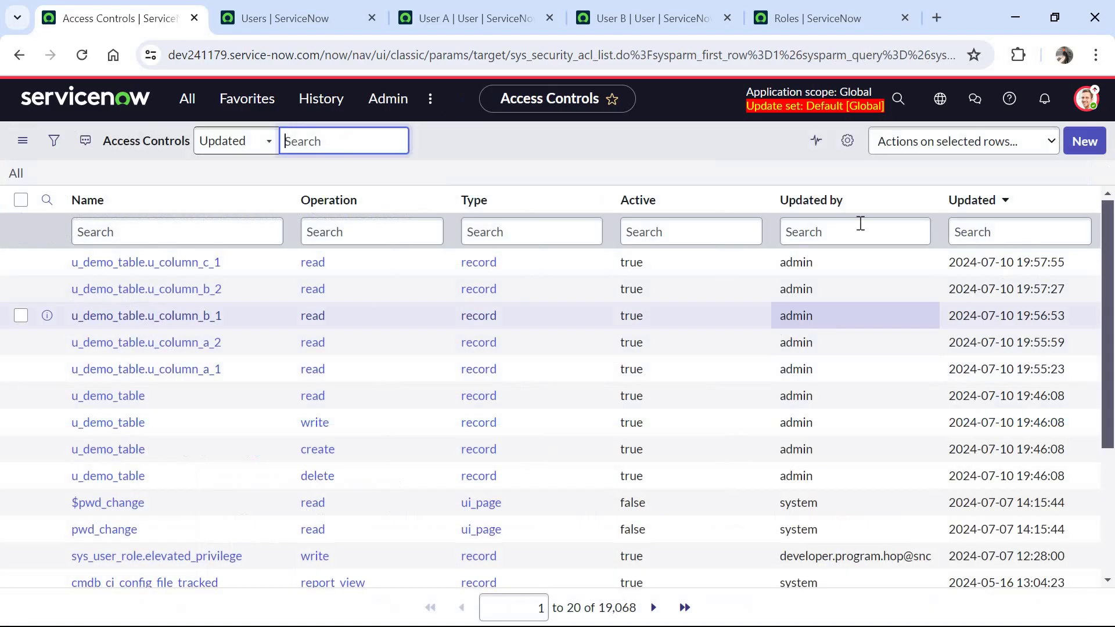
Set up a new read access control on Demo Table's Column C_2.
left_click(1085, 141)
left_click(325, 266)
left_click(221, 316)
left_click(394, 367)
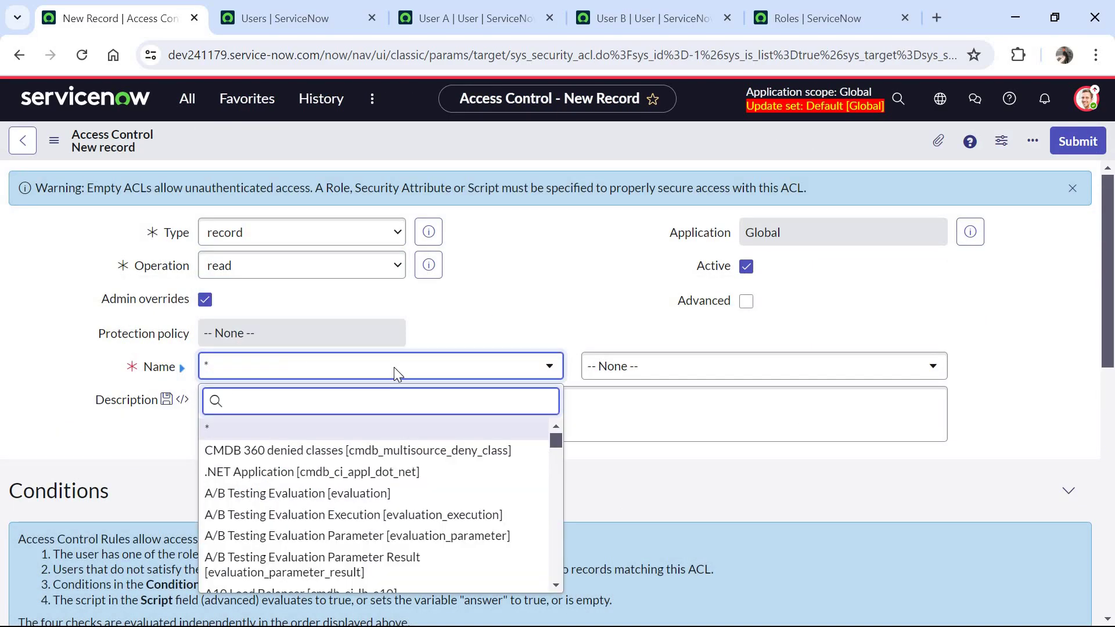
type("u_de")
key("Return")
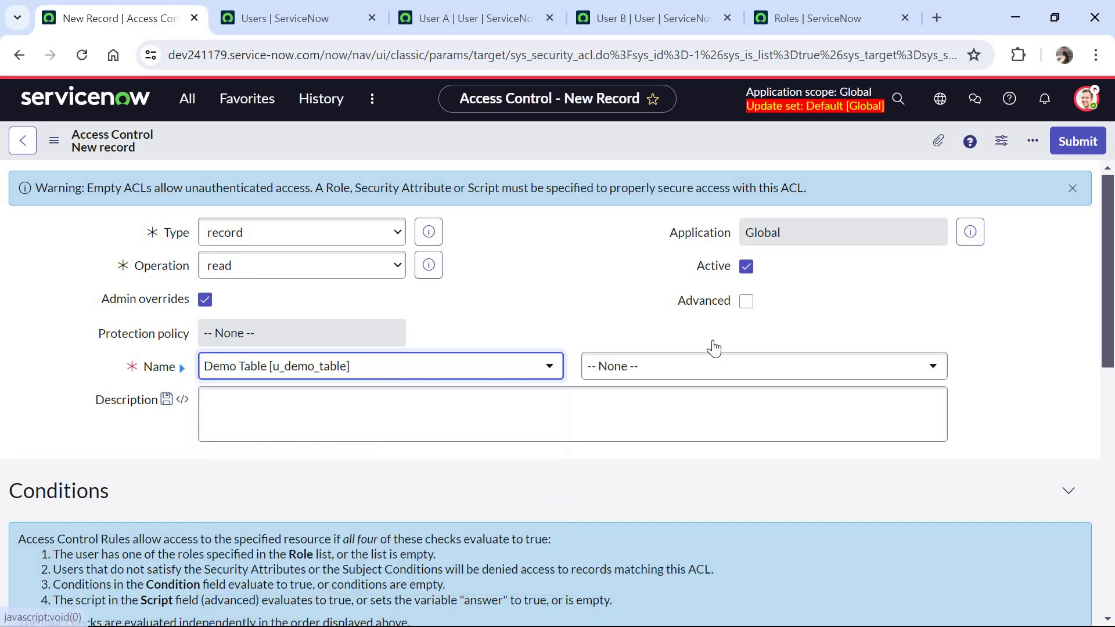
left_click(821, 367)
left_click(796, 575)
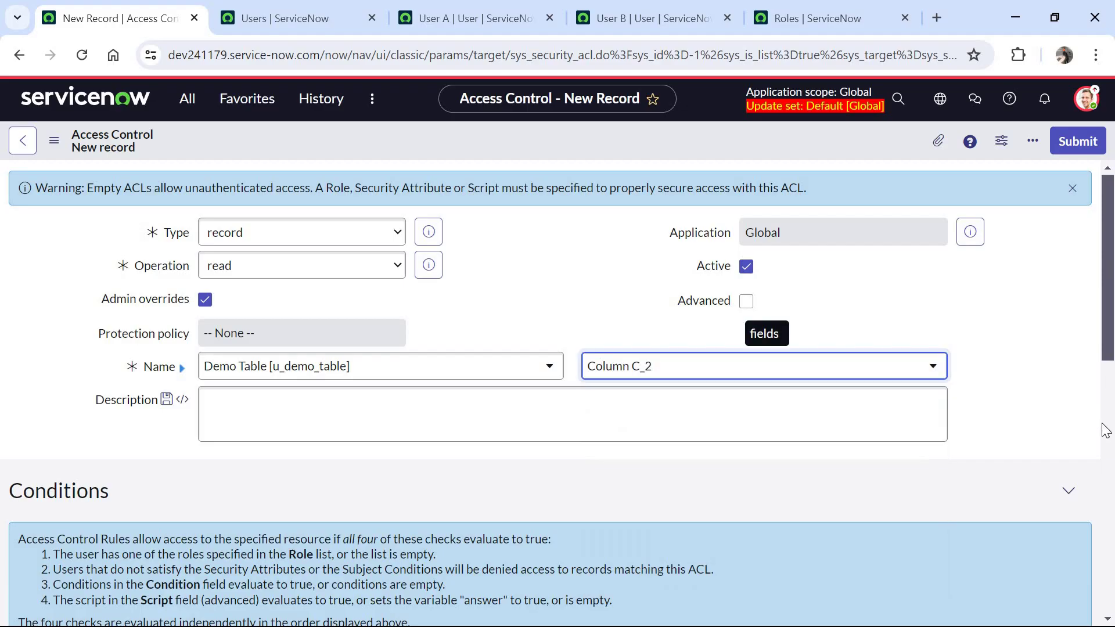
Add Role C as the required role, then submit and confirm the rule.
scroll(286, 398, "down", 10)
double_click(254, 336)
type("role")
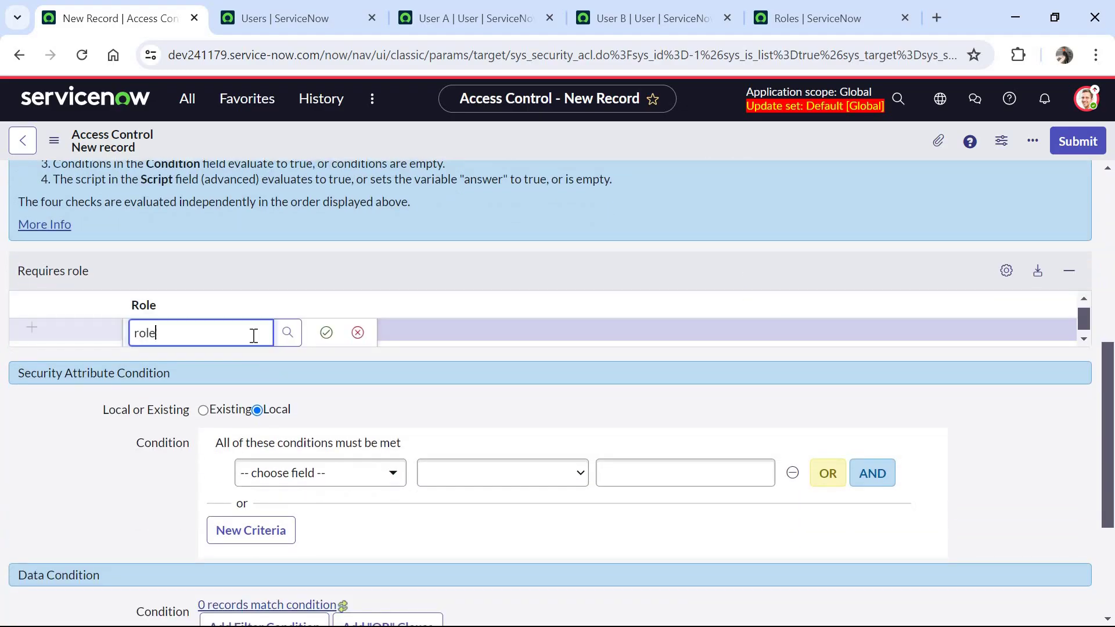
type(" C")
key("Return")
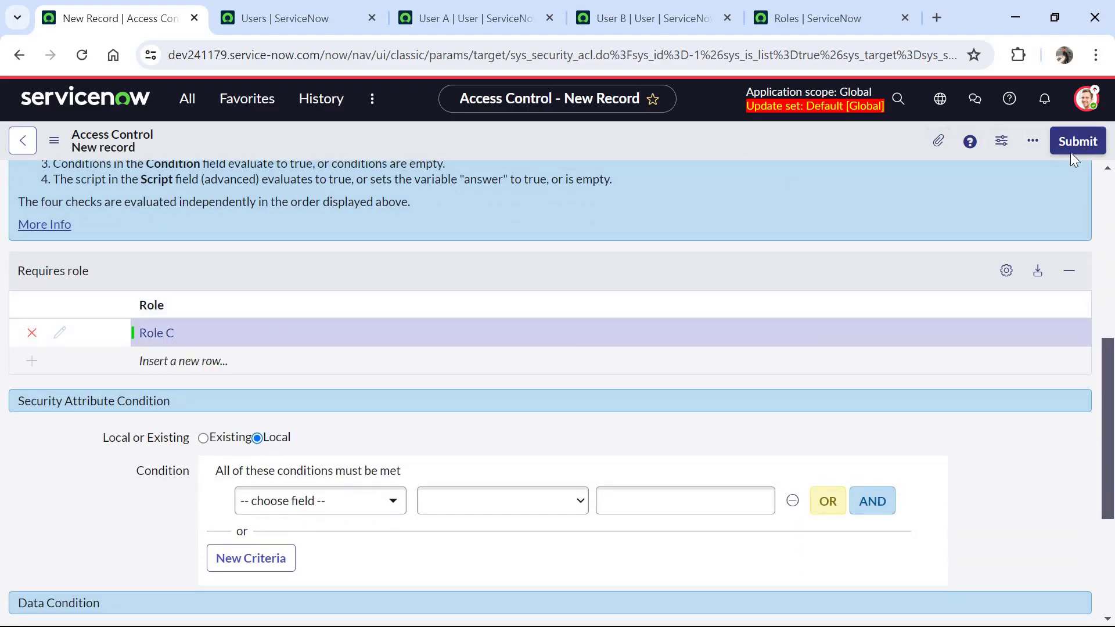
left_click(1072, 151)
left_click(782, 329)
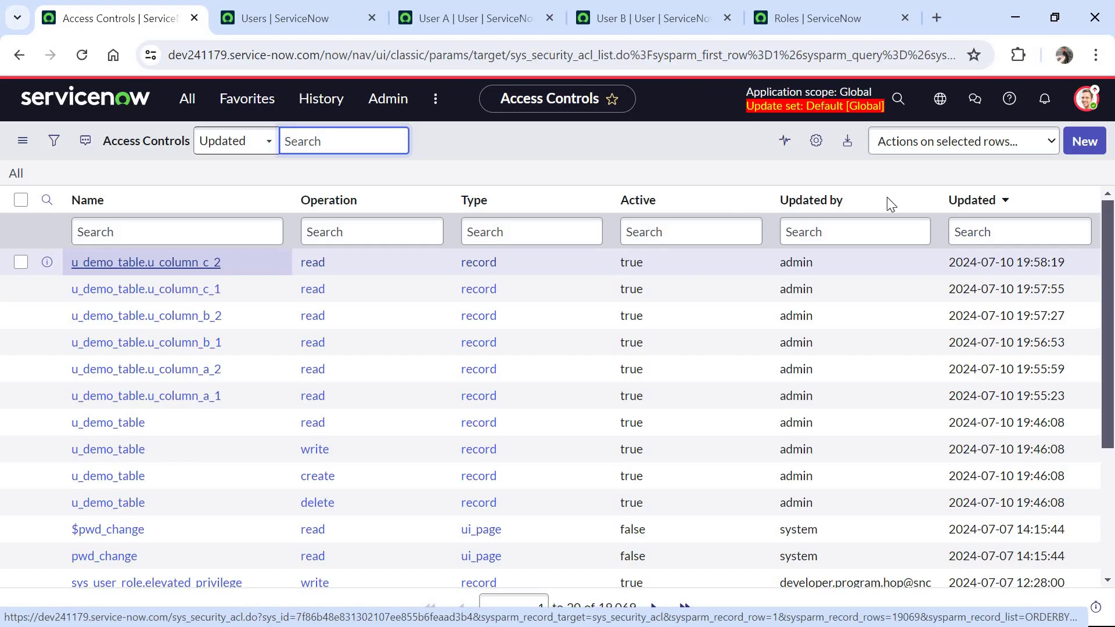
Start impersonating User A.
left_click(1084, 100)
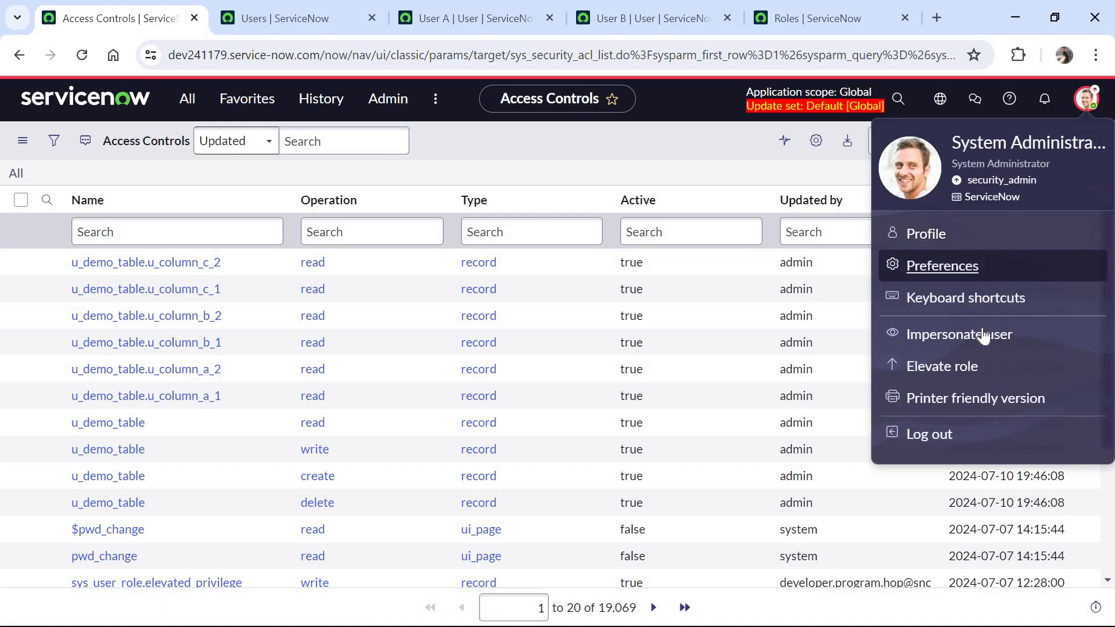
key("Return")
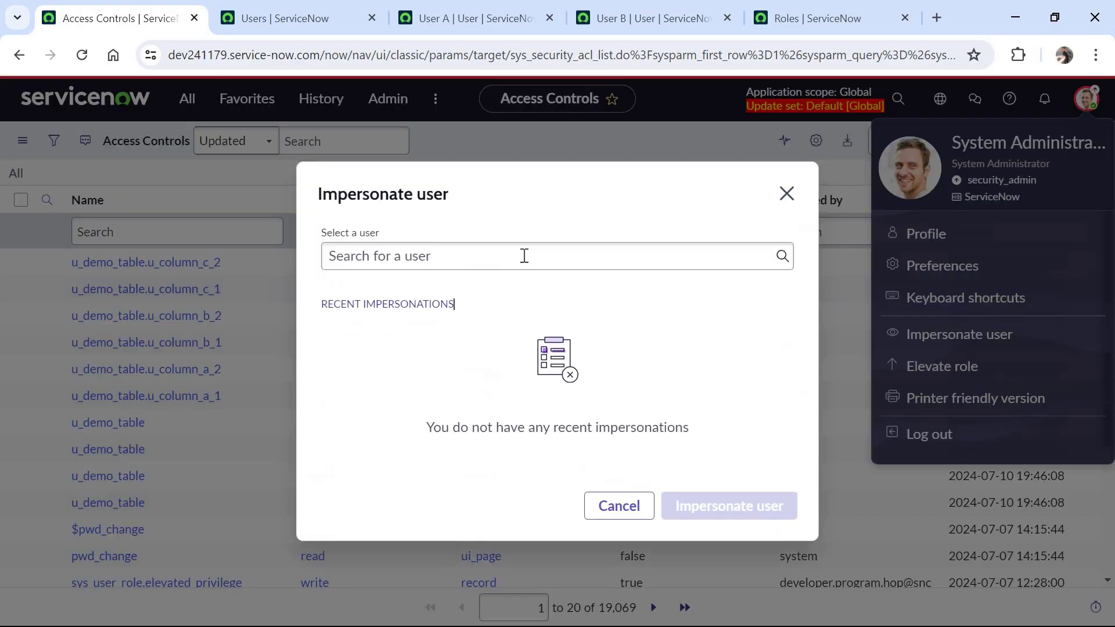
left_click(523, 255)
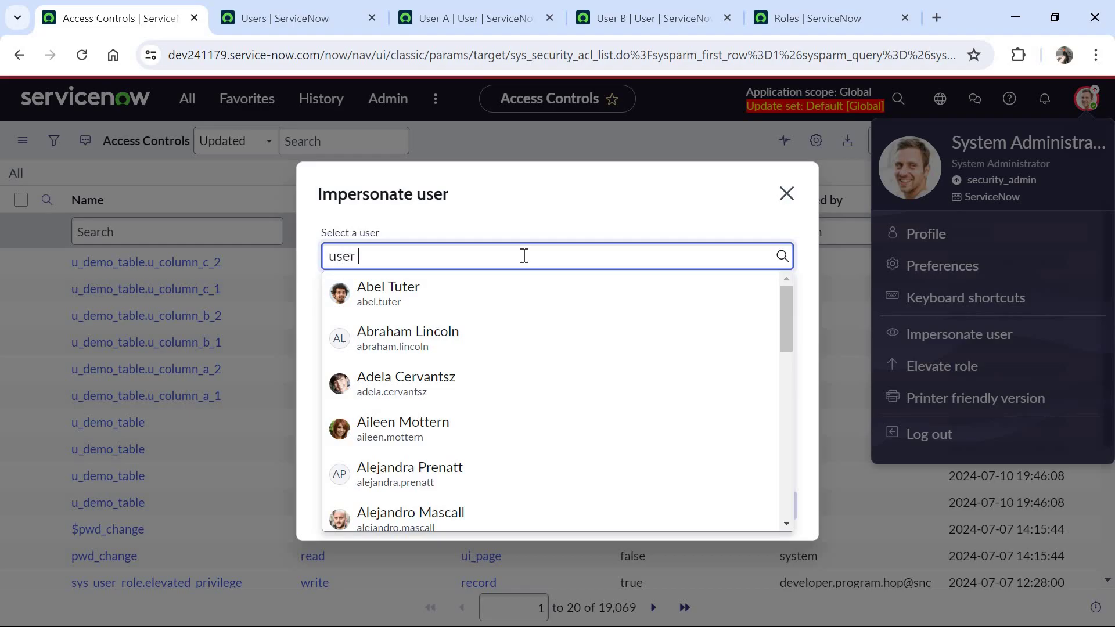
left_click(481, 296)
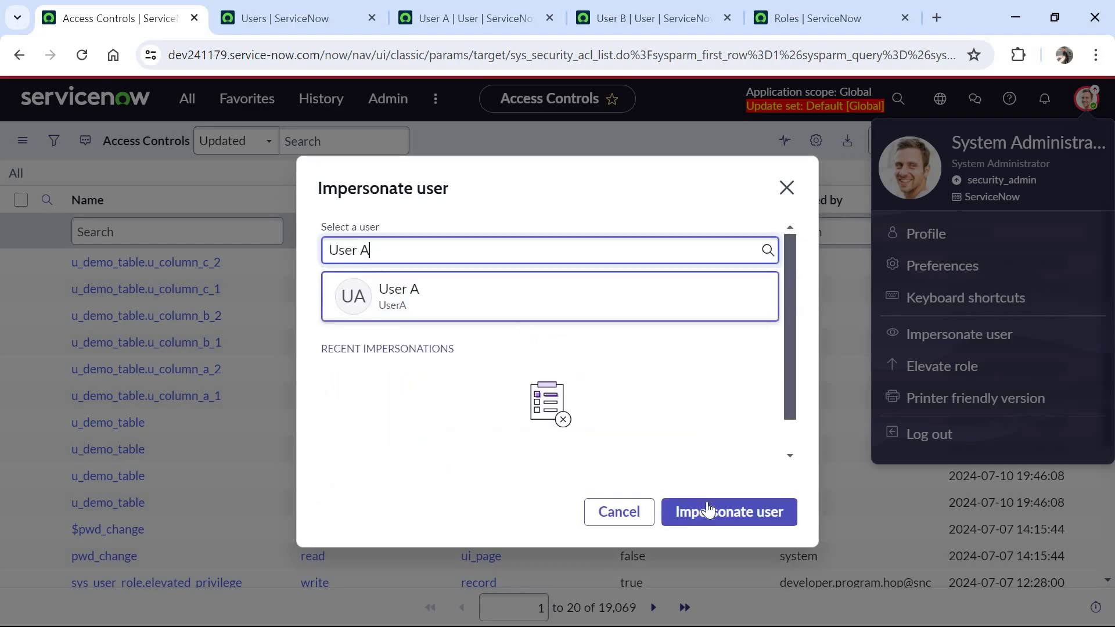
left_click(712, 514)
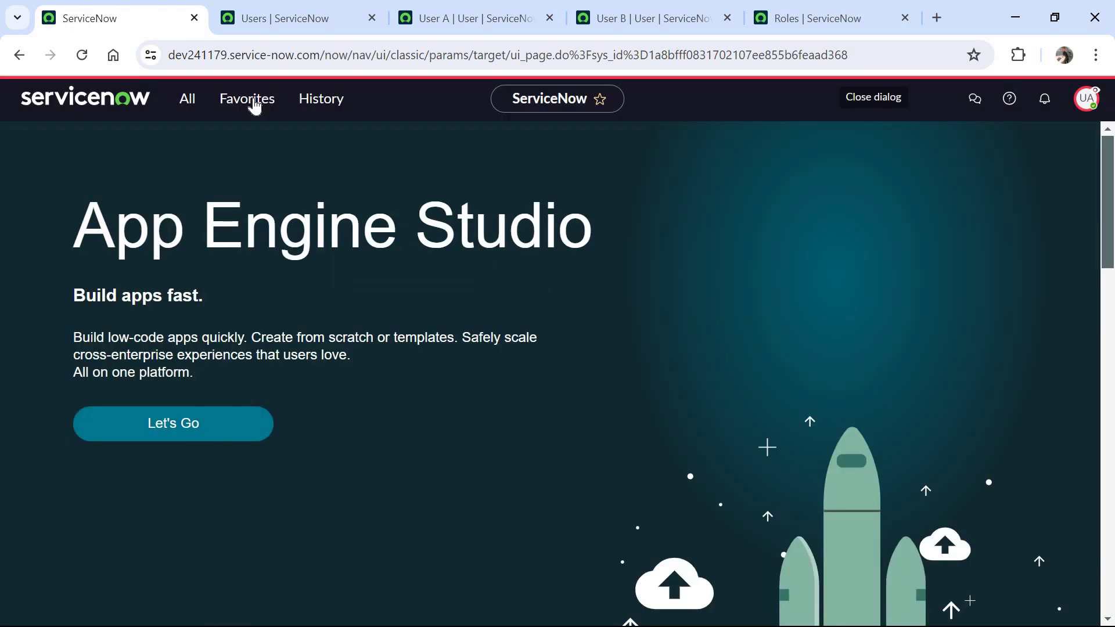
Open Demo Tables as User A; confirm the form and list columns show only Column A_1 and A_2.
left_click(191, 106)
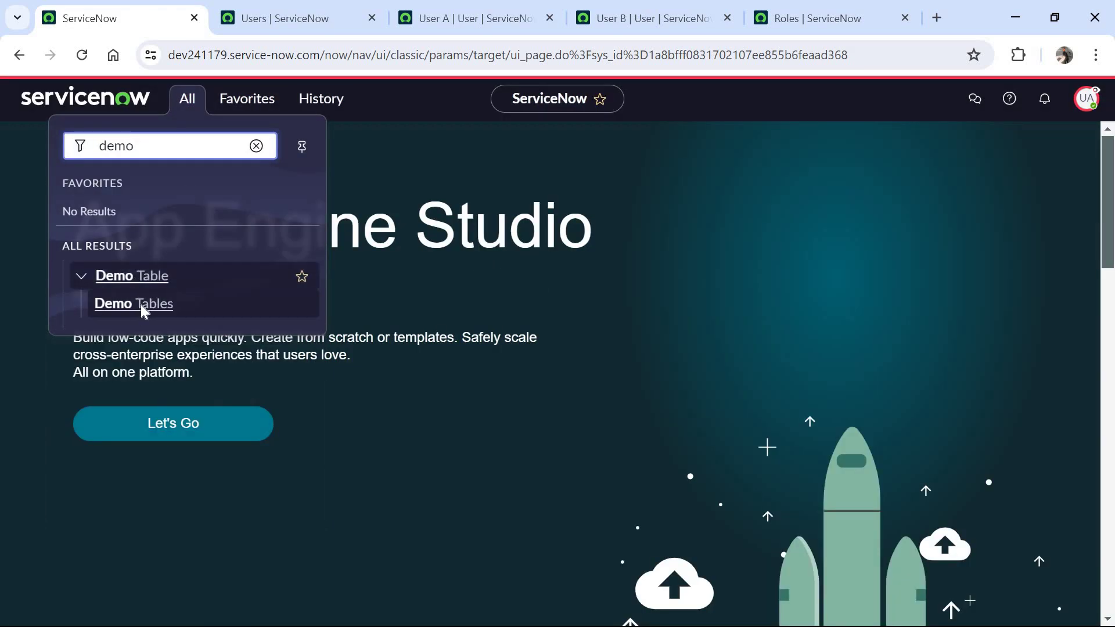
left_click(137, 304)
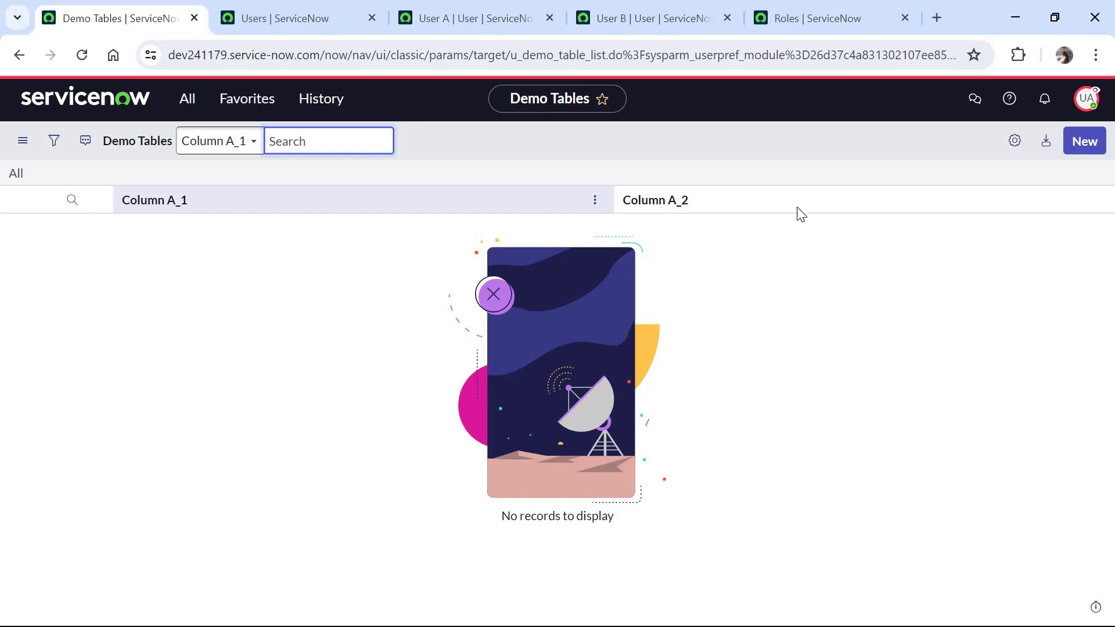
left_click(1097, 150)
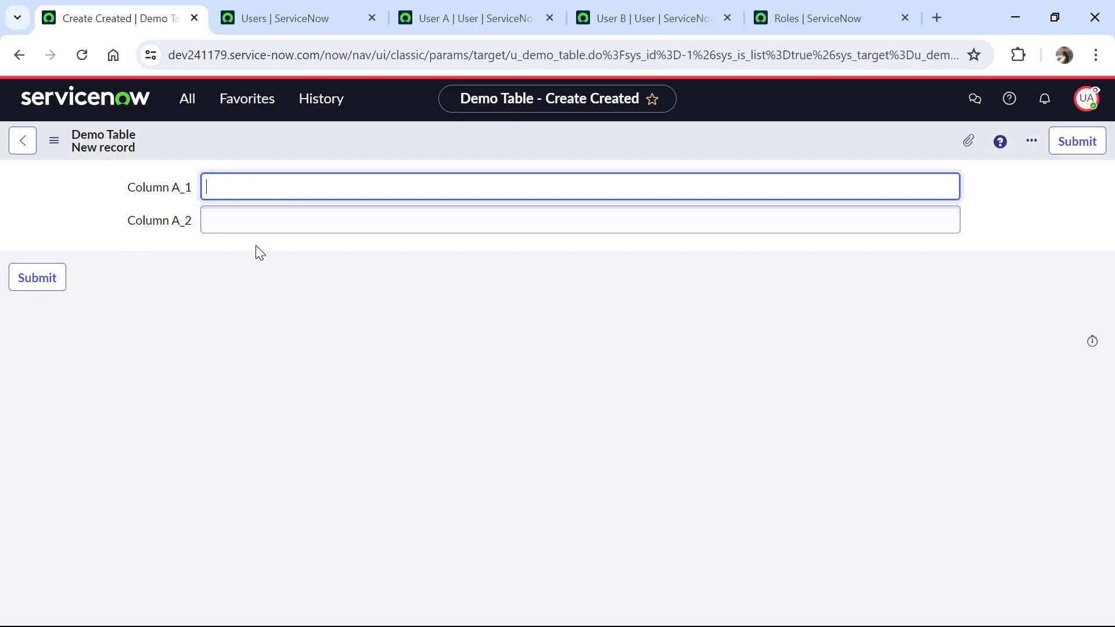
left_click(21, 150)
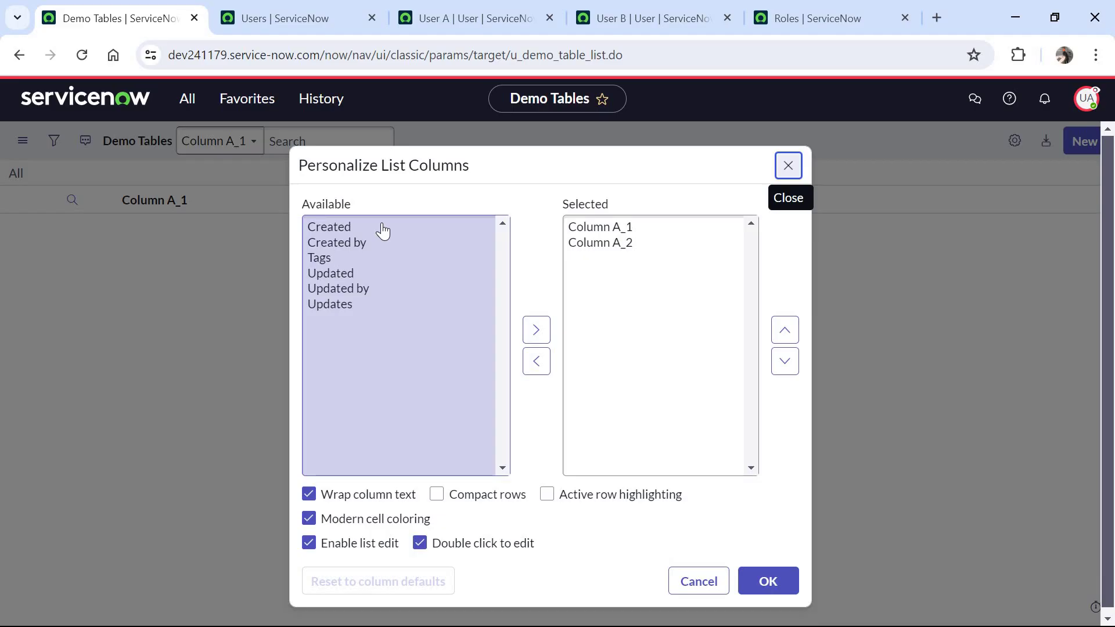
left_click(699, 581)
left_click(1086, 99)
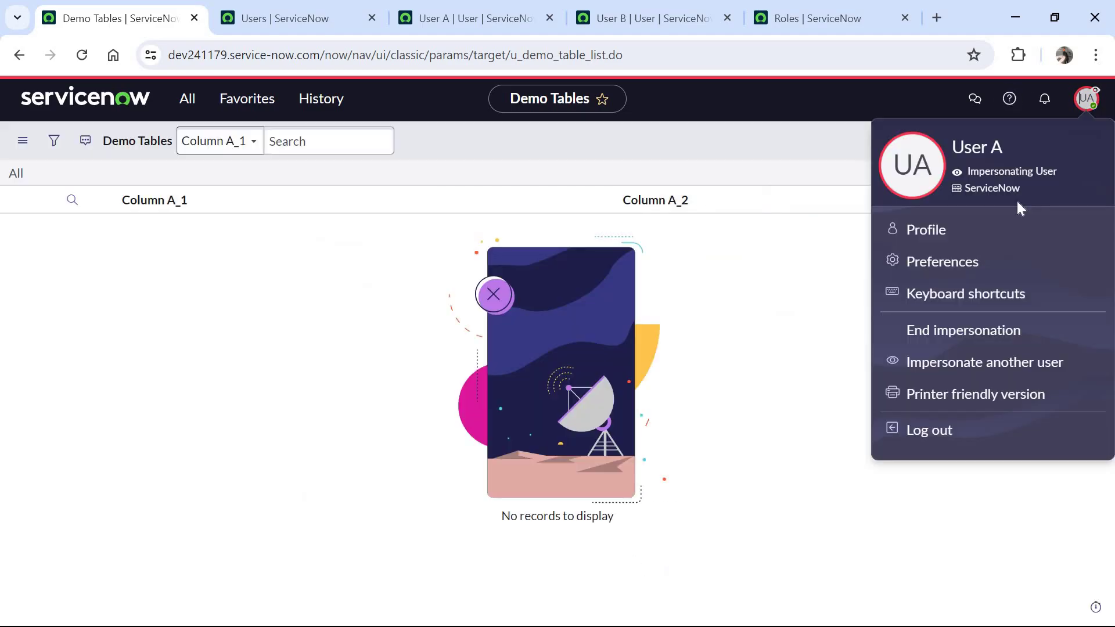
Switch the impersonation to User B, found by searching 'user b'.
left_click(963, 361)
left_click(521, 297)
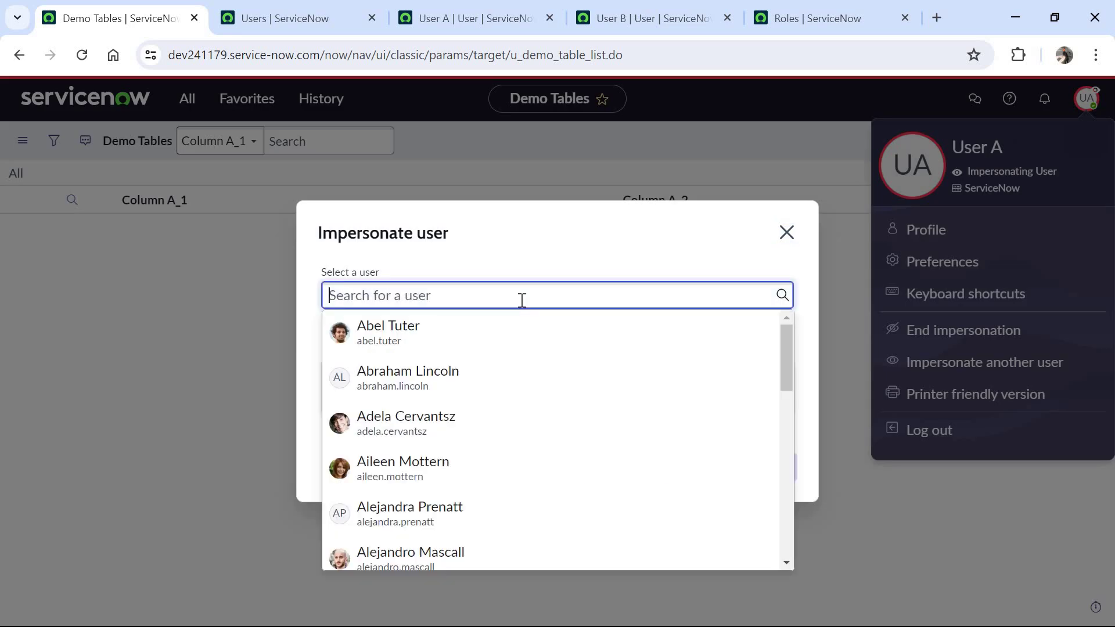
type("user b")
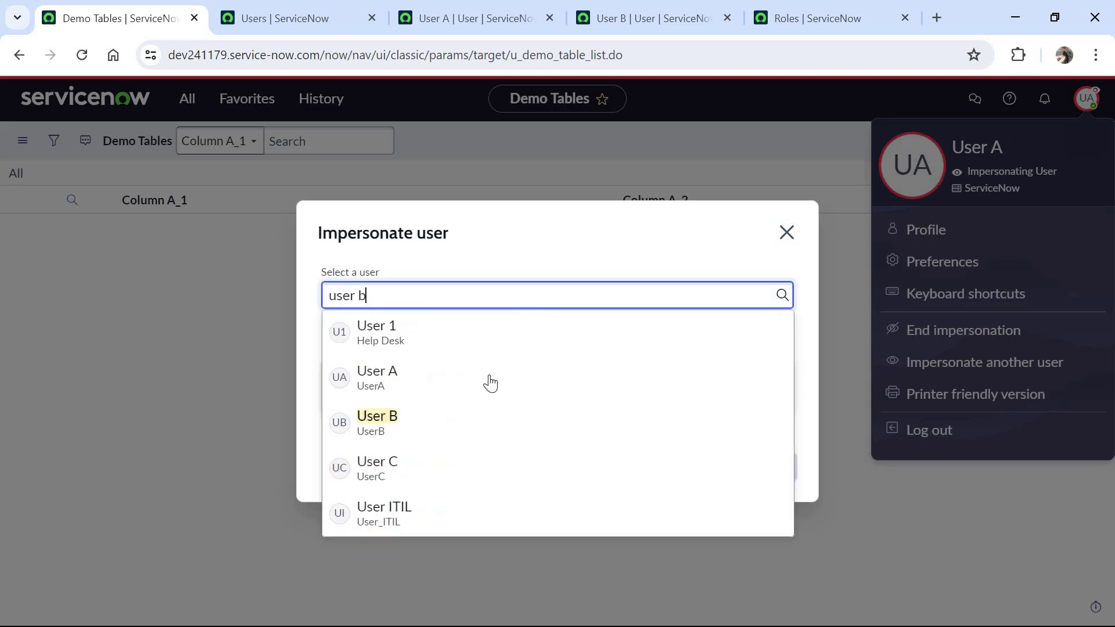
left_click(479, 416)
left_click(735, 492)
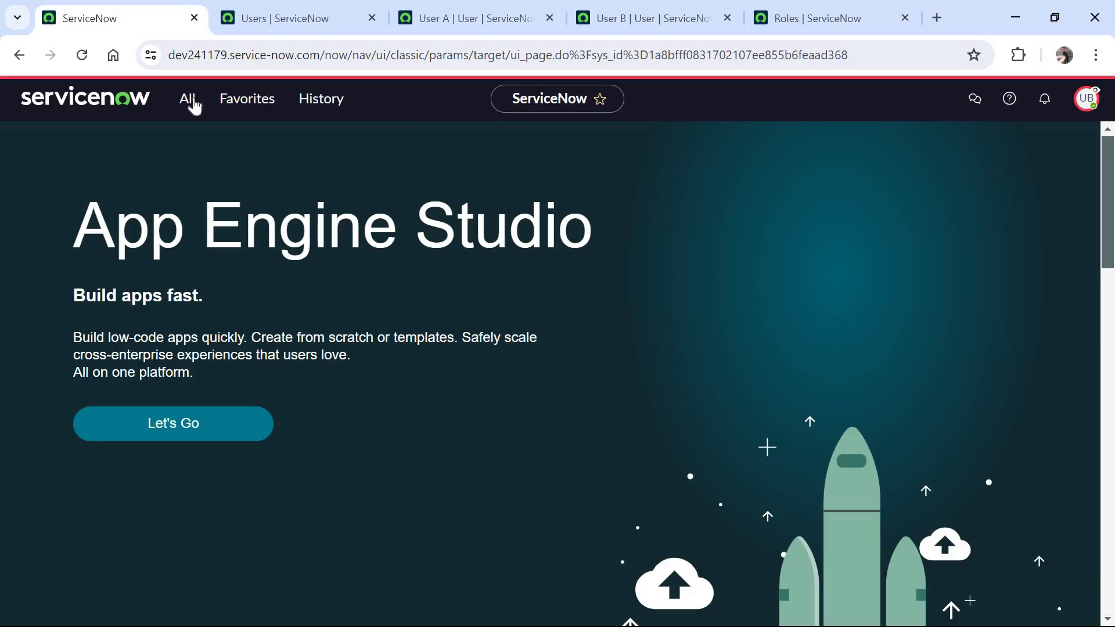
Open Demo Tables via the 'demo' filter; confirm only Column B_1 and B_2 are available.
left_click(190, 103)
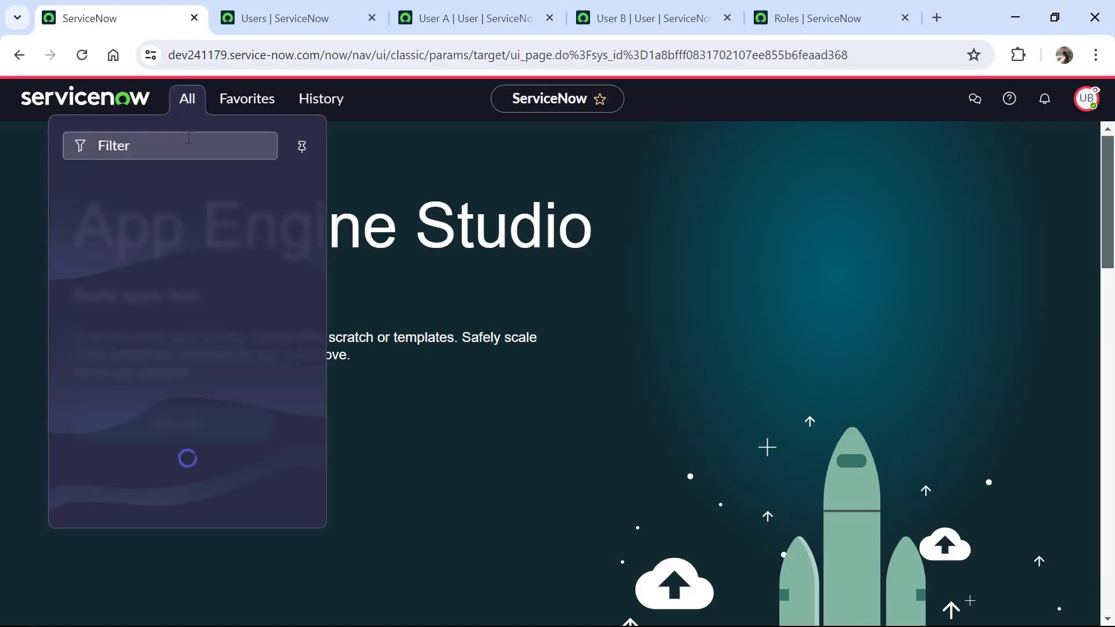
type("demo")
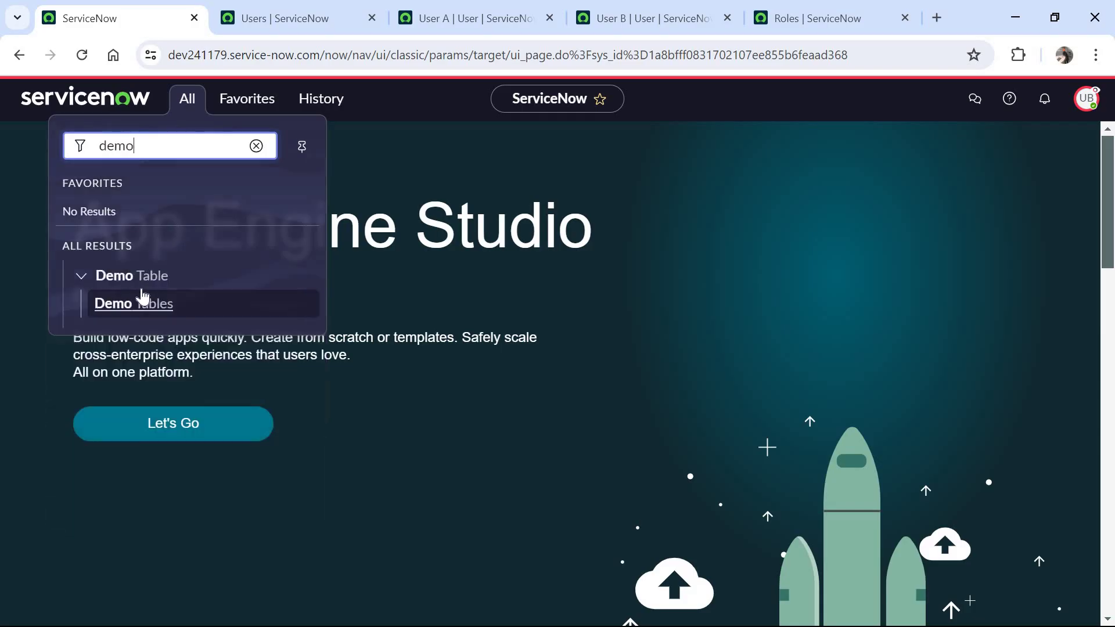
left_click(145, 305)
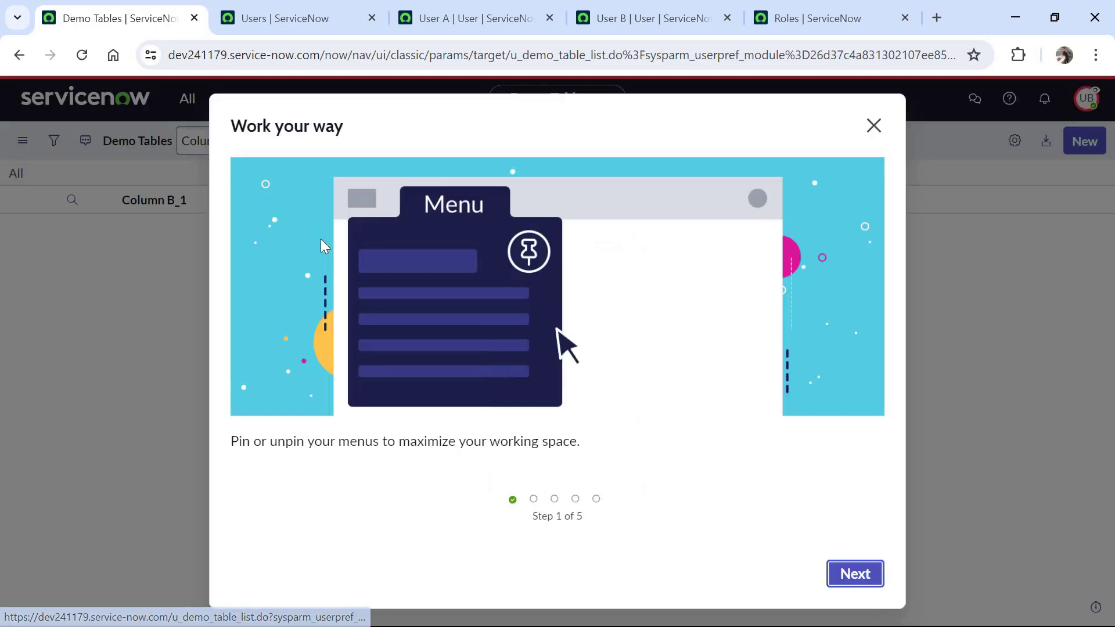
left_click(874, 127)
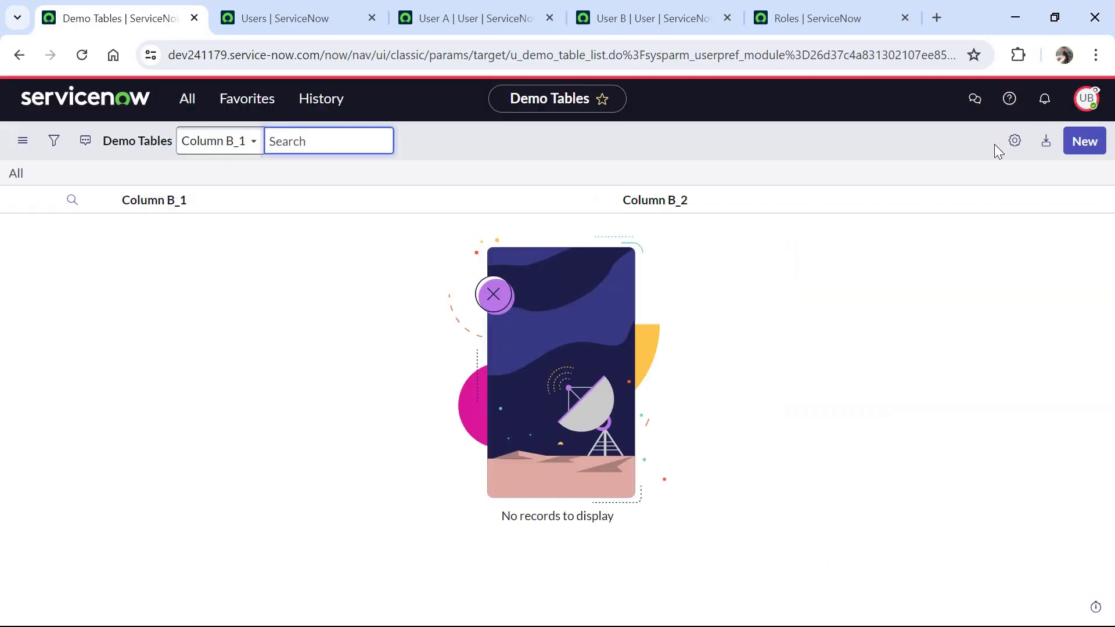
left_click(1010, 145)
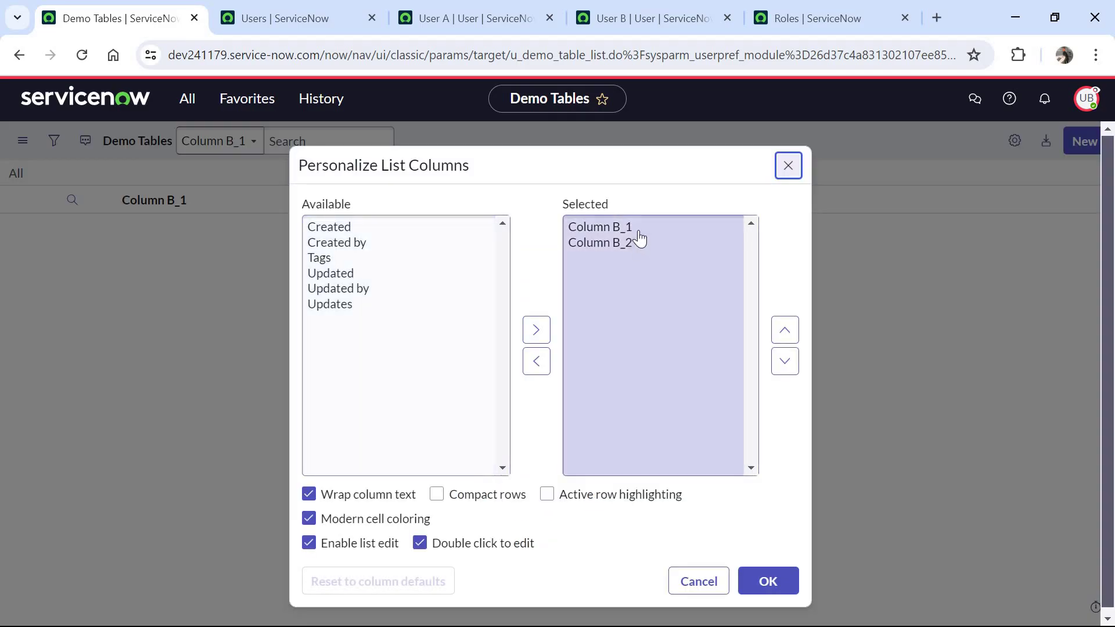
left_click(693, 583)
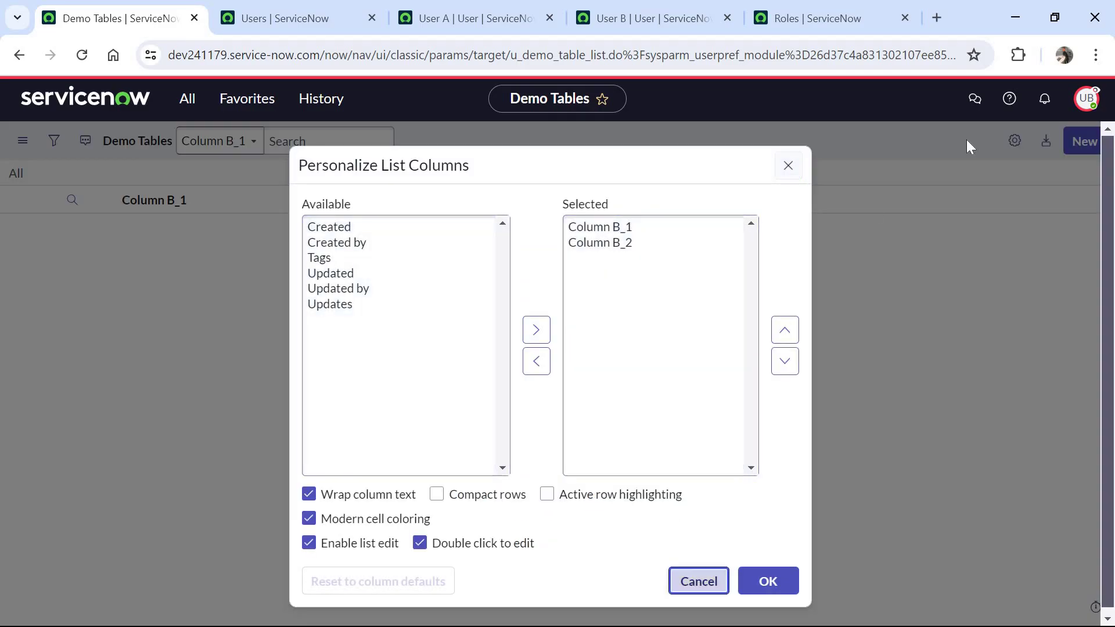
left_click(1087, 98)
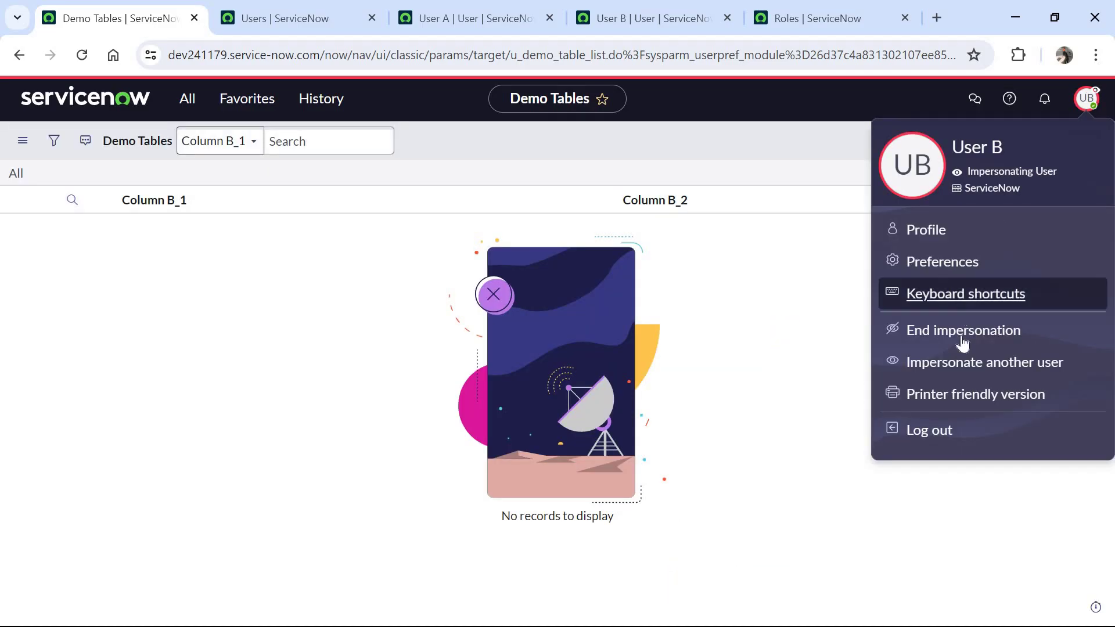
Switch the impersonation to User C, found by searching 'user c'.
left_click(945, 368)
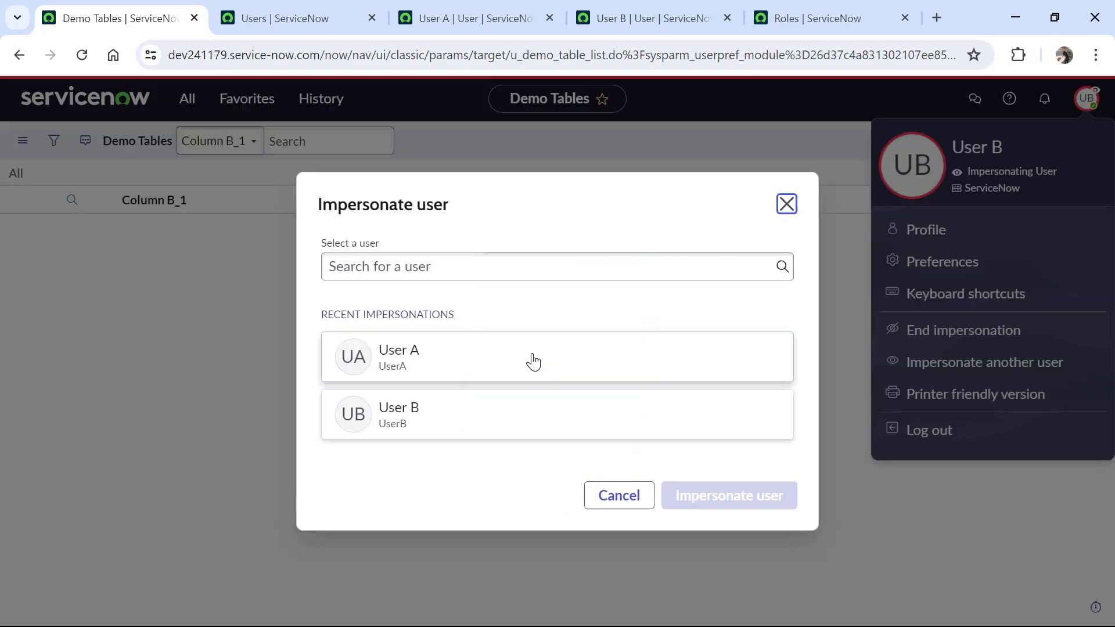
left_click(540, 262)
type("user c")
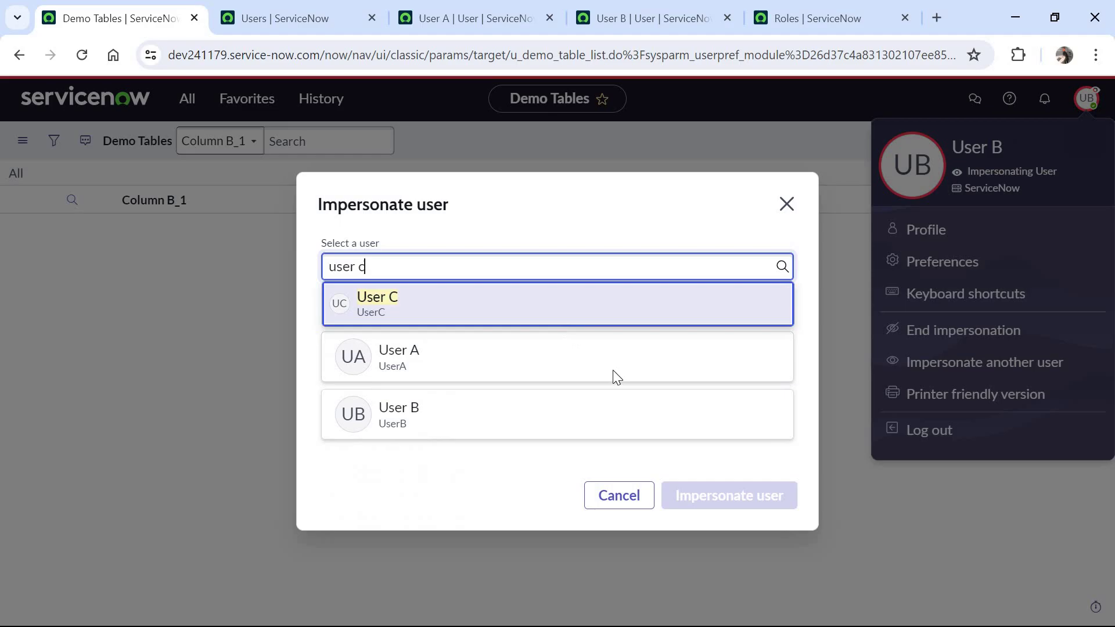
key("Return")
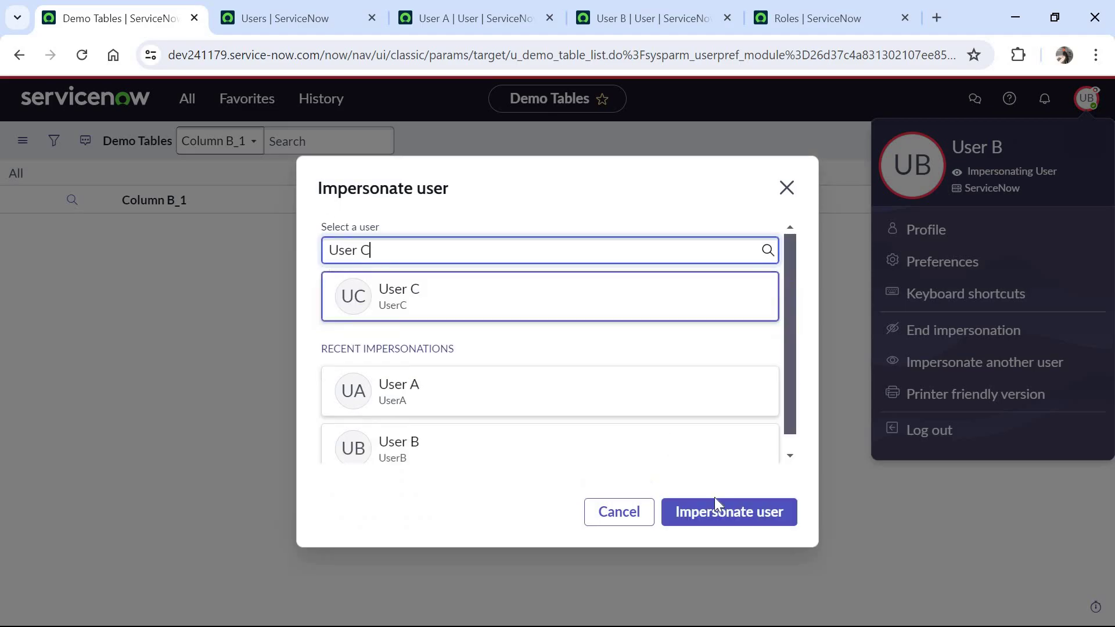
left_click(722, 511)
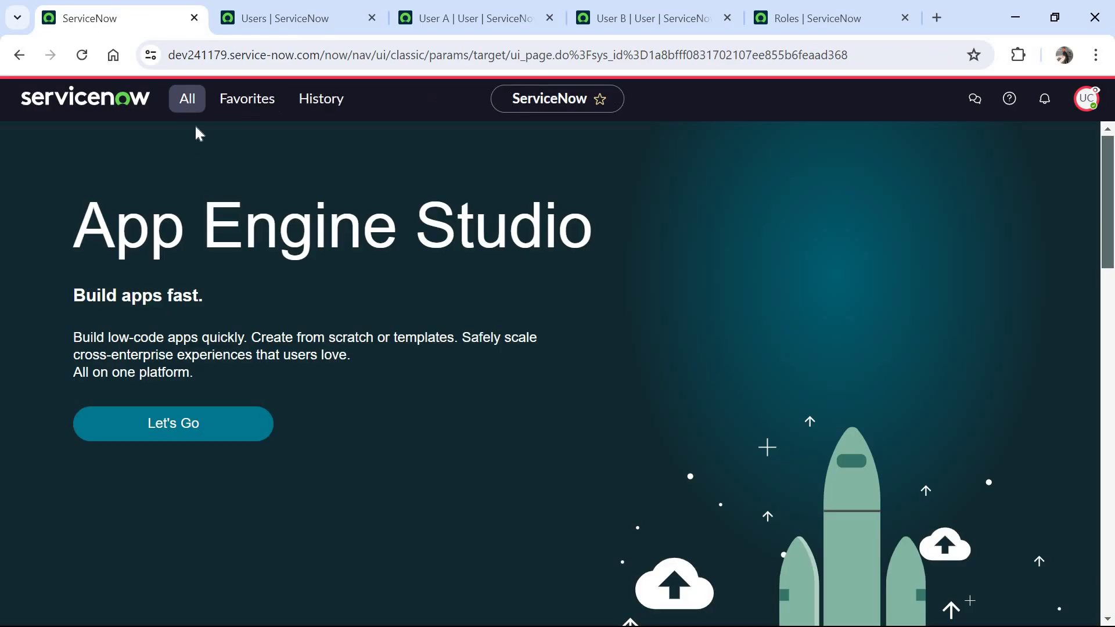
Open Demo Tables via the 'demo' filter; confirm only Column C_1 and C_2 are available.
left_click(189, 102)
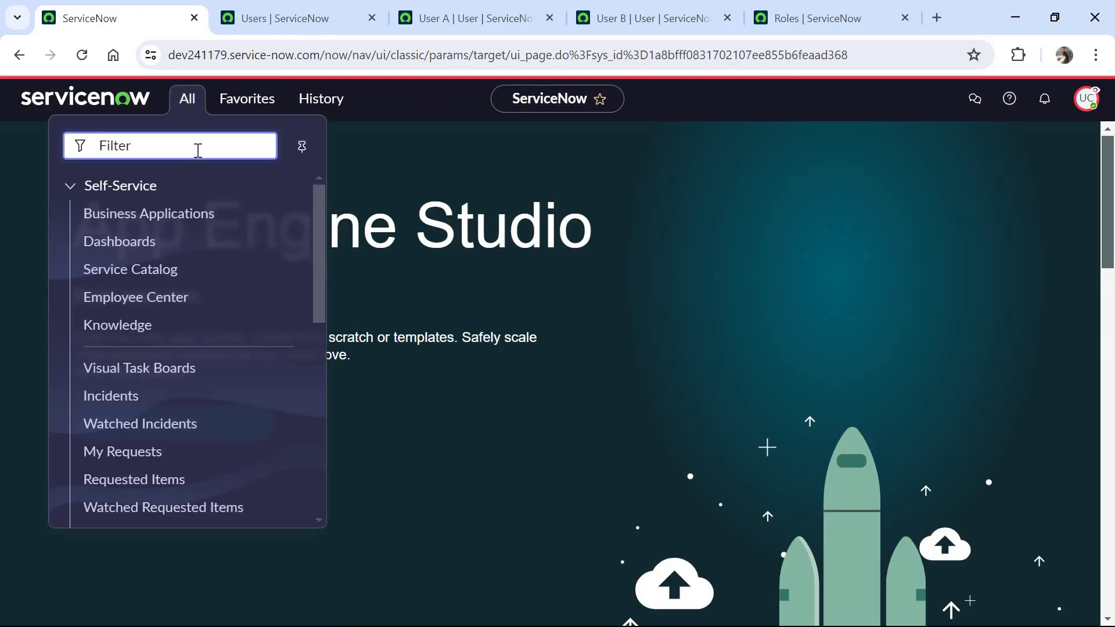
type("demo")
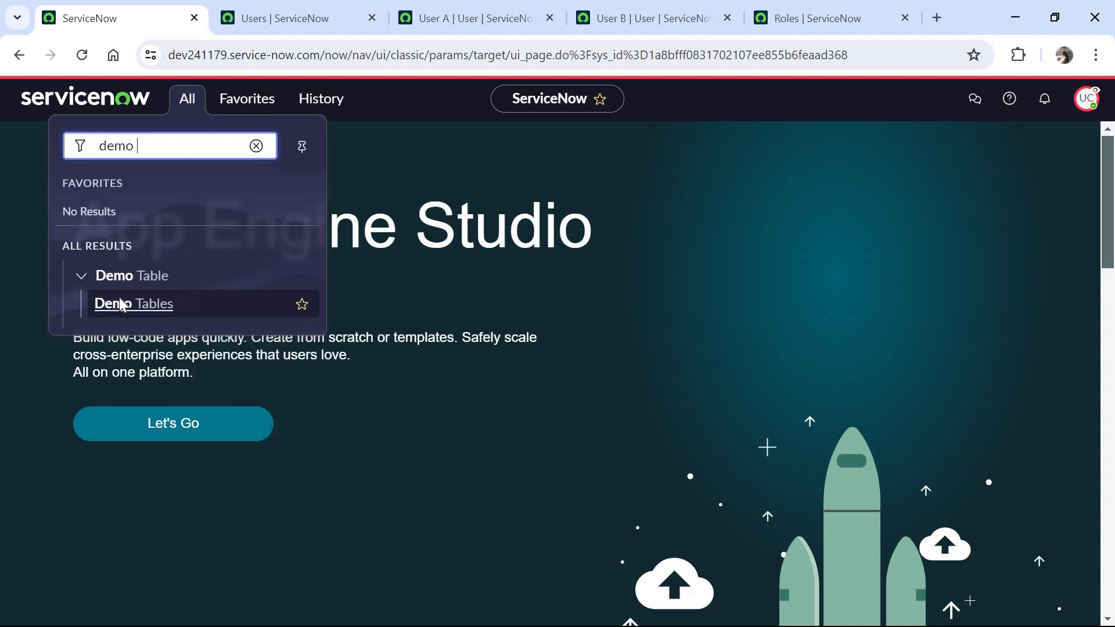
left_click(121, 308)
left_click(879, 129)
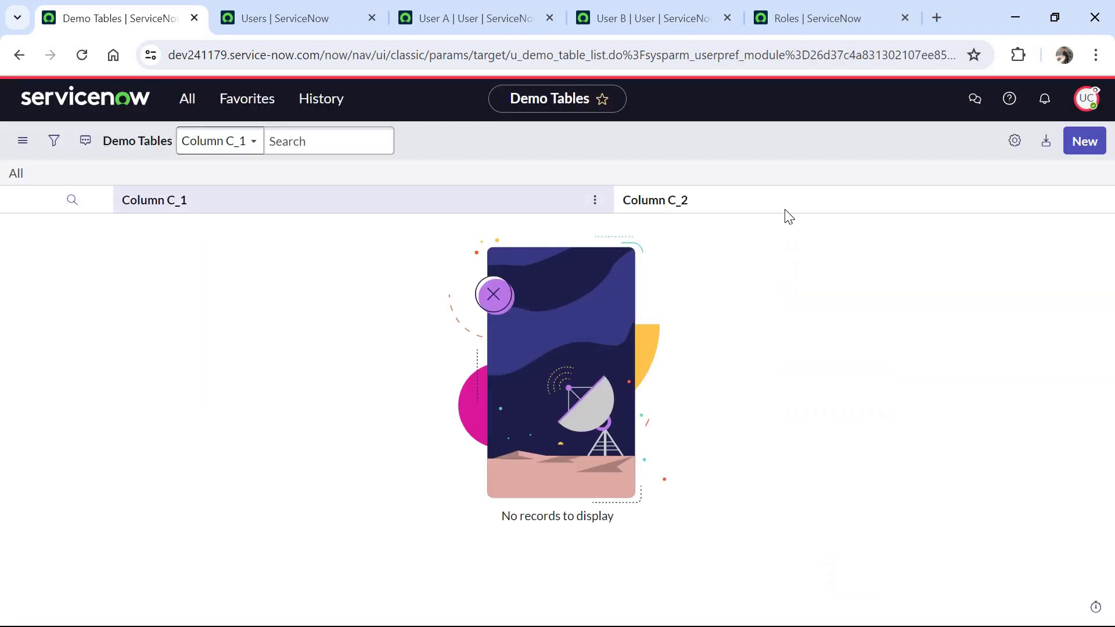
left_click(1015, 141)
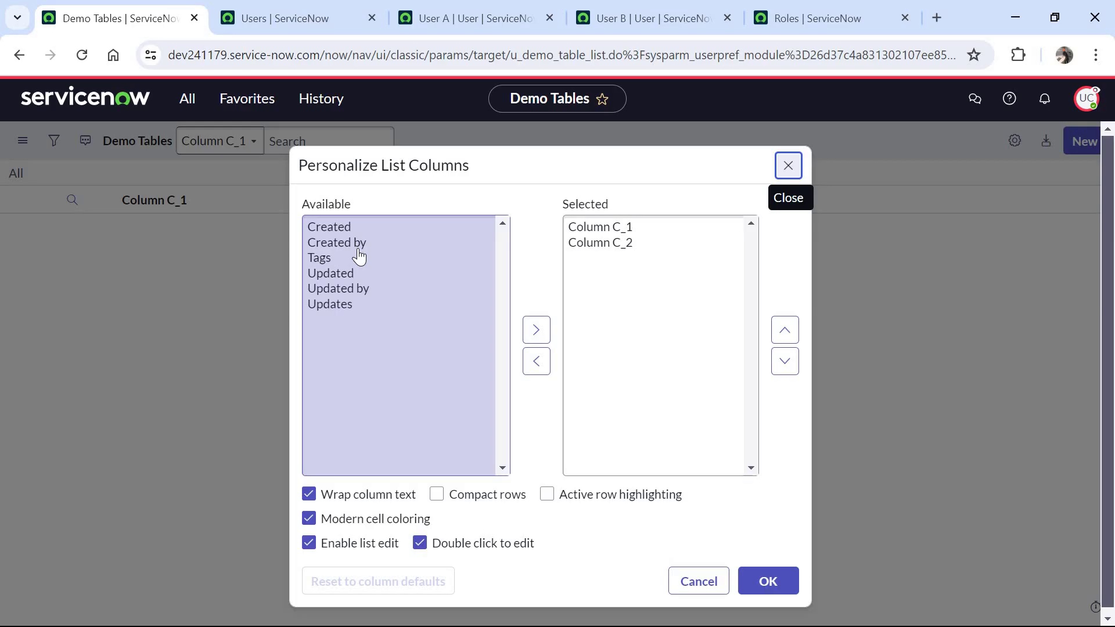
left_click(690, 583)
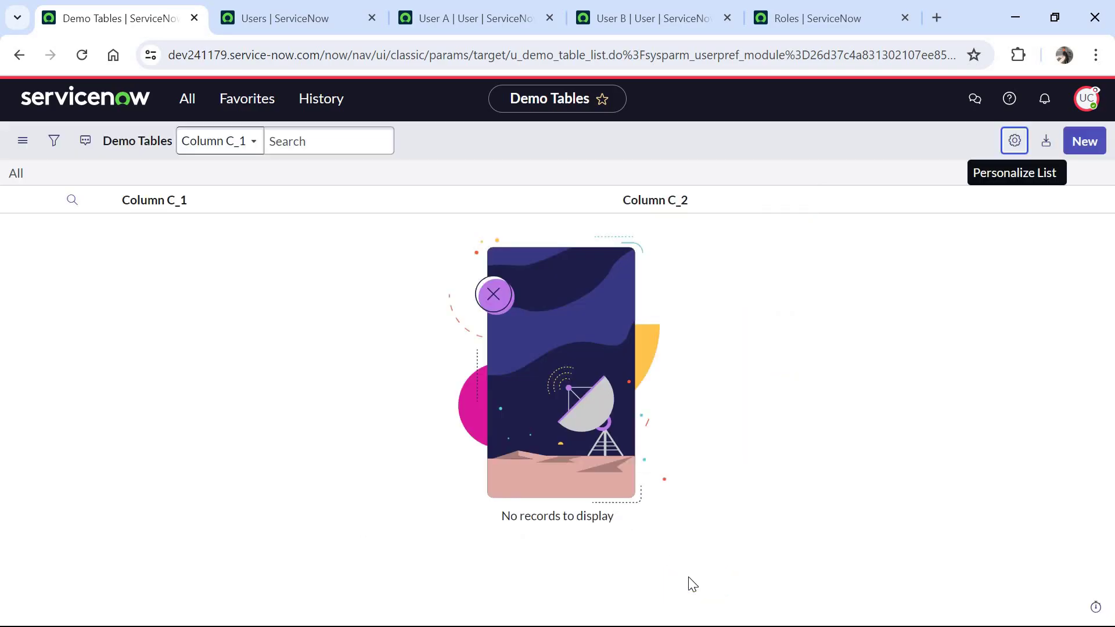